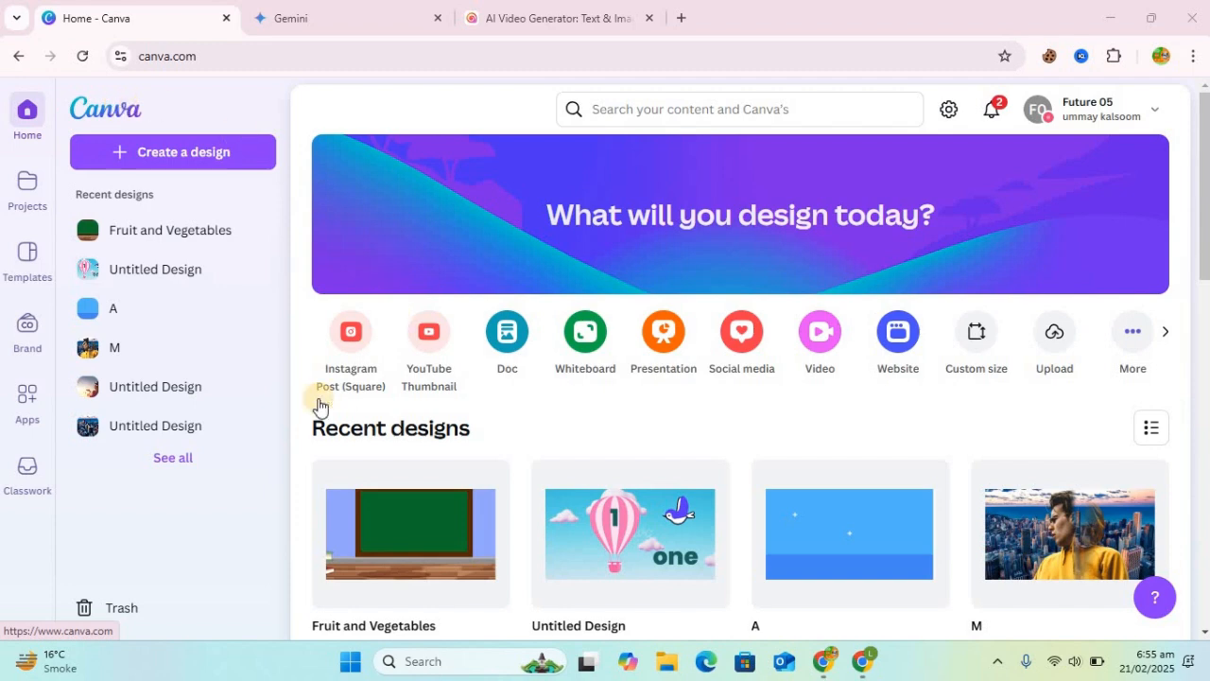
Step: Open the Fruit and Vegetables video design and select the blank green page after the last Water Melon page
click(429, 550)
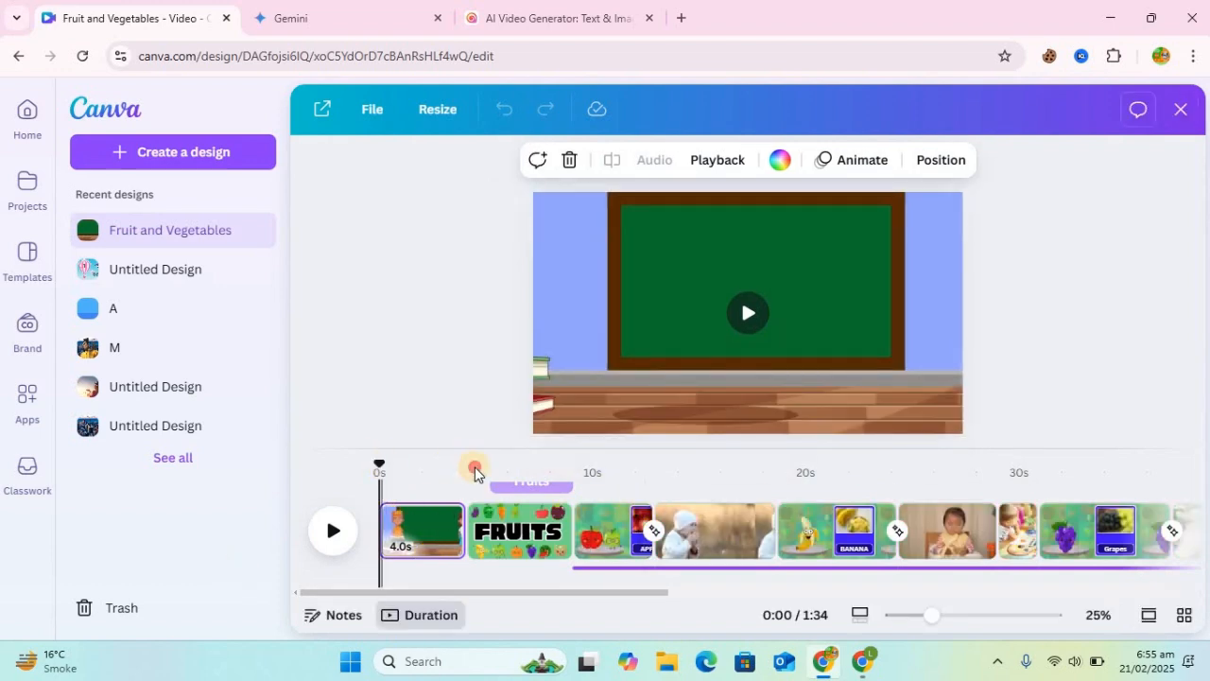
drag(475, 473, 1013, 533)
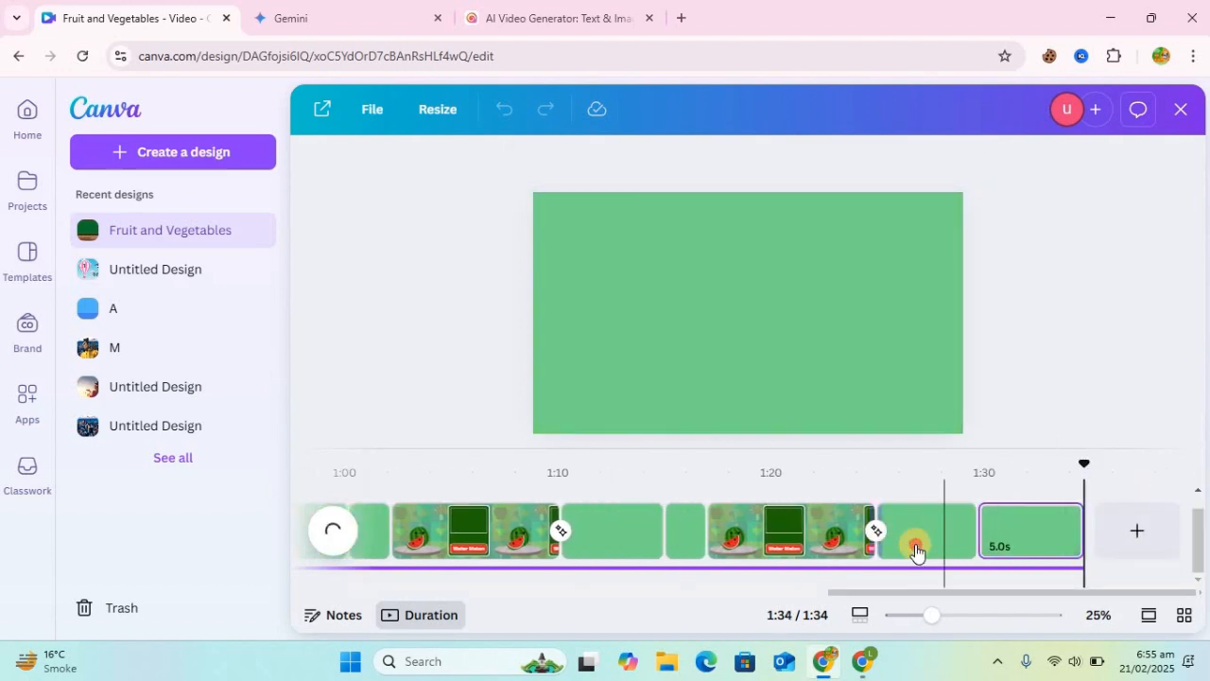
click(915, 473)
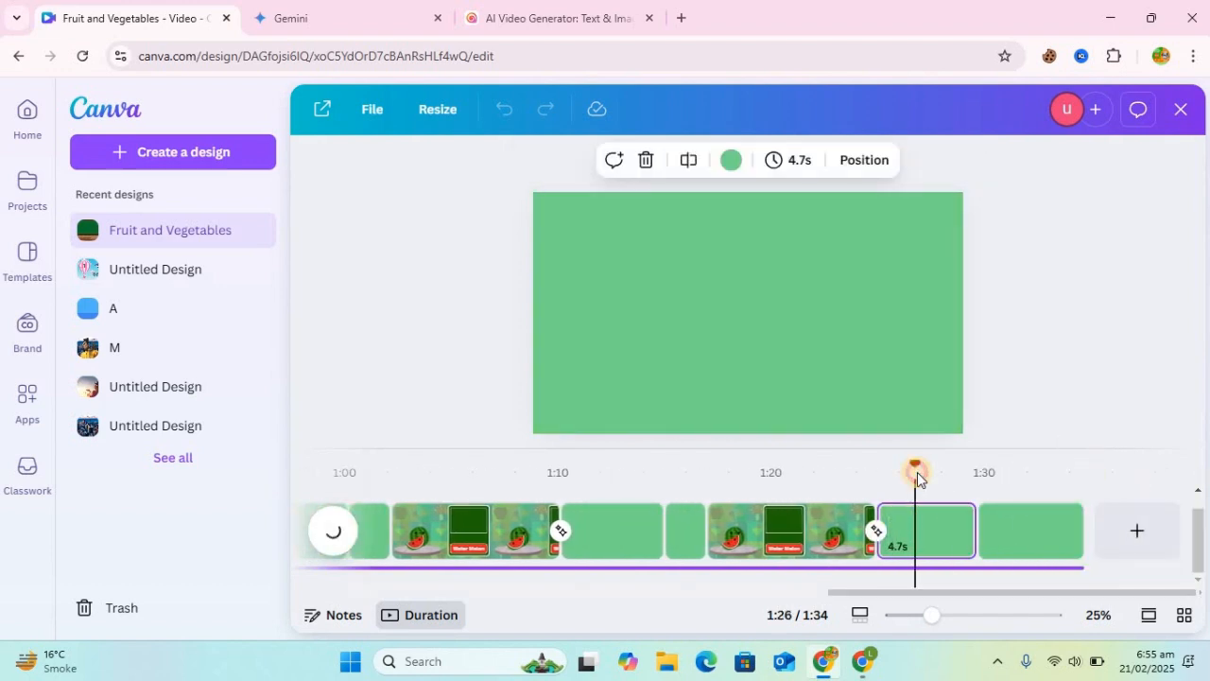
drag(917, 478, 712, 473)
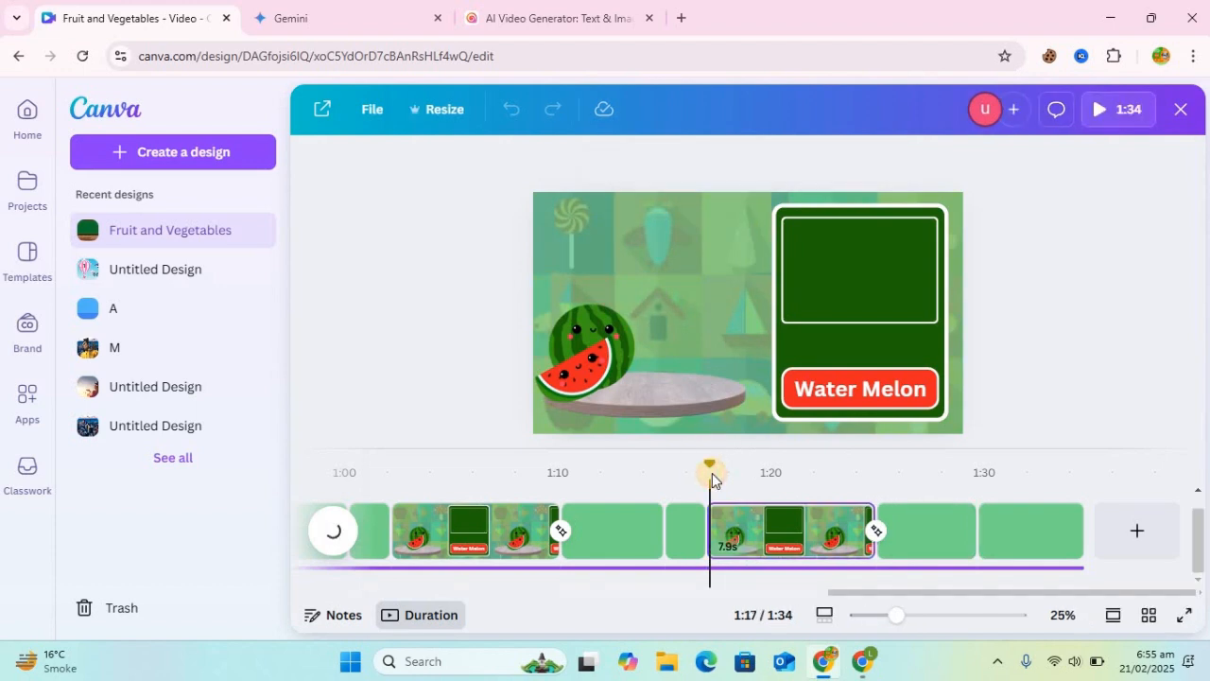
click(931, 531)
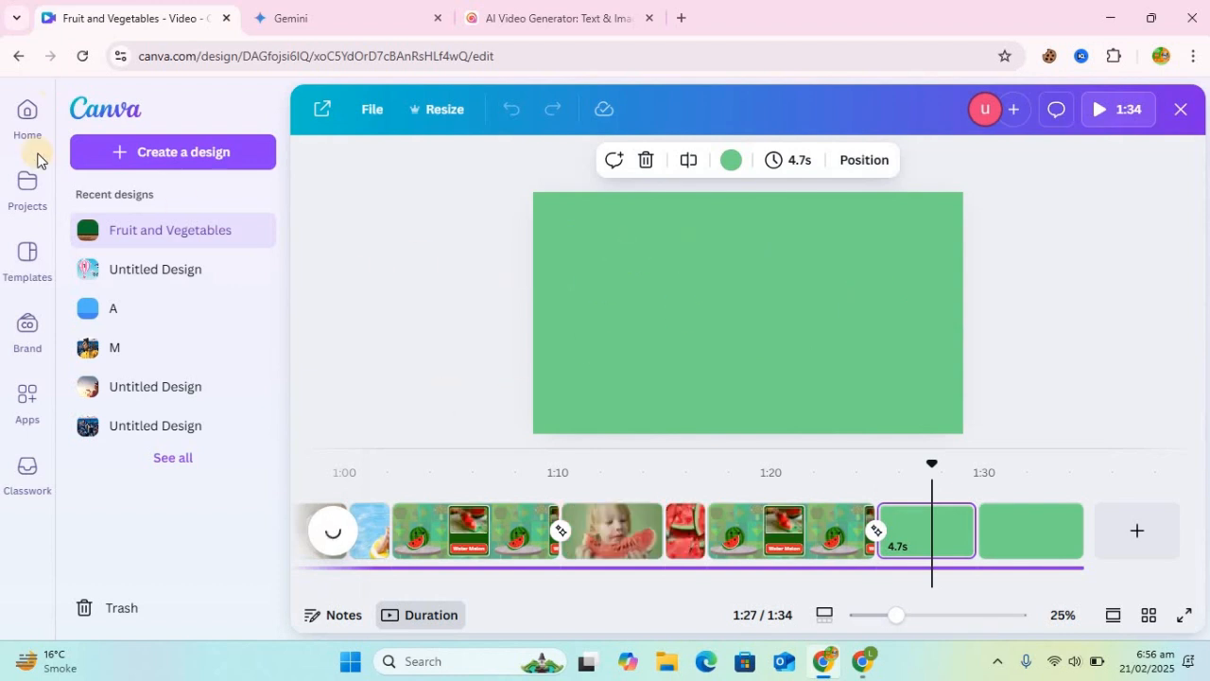
click(262, 234)
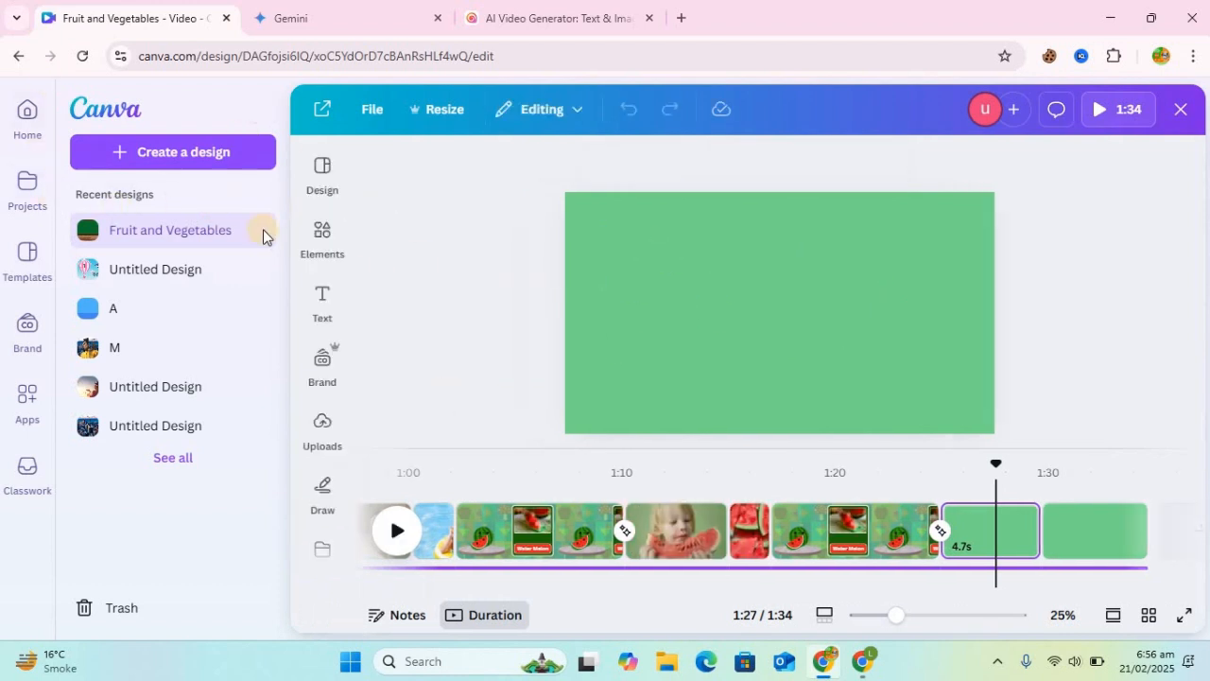
Step: Browse all recently used elements and add the 10-second colourful toy-and-fruit grid video to the blank green page
click(31, 232)
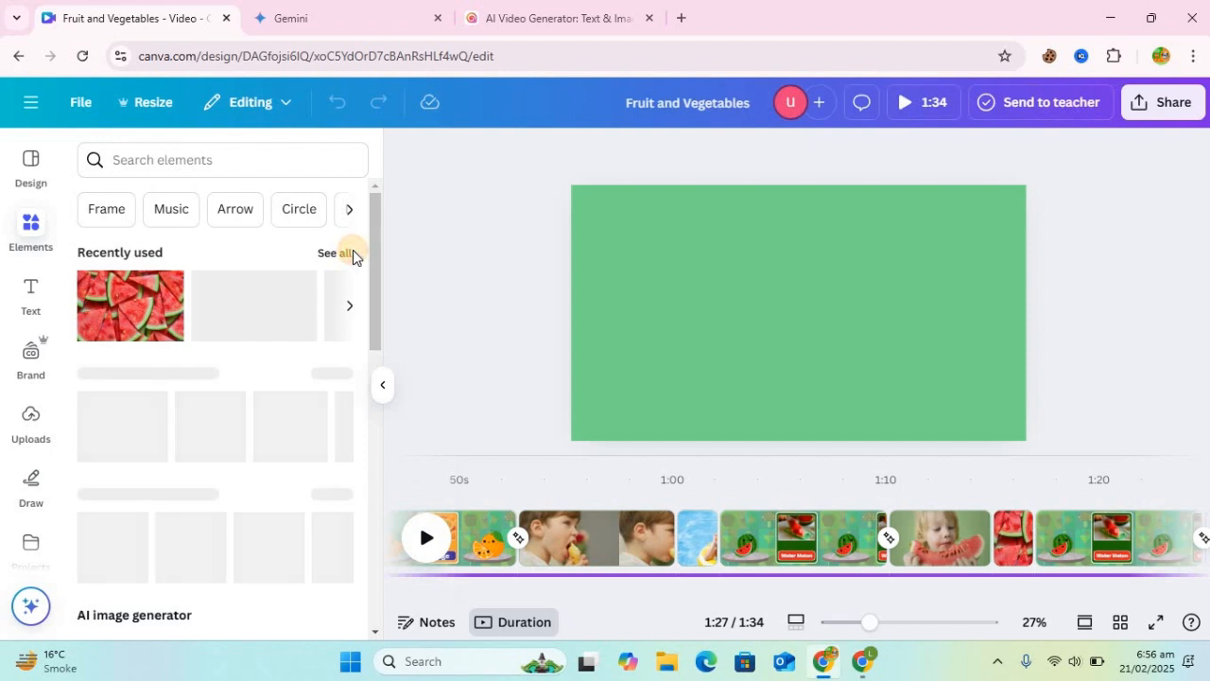
click(340, 254)
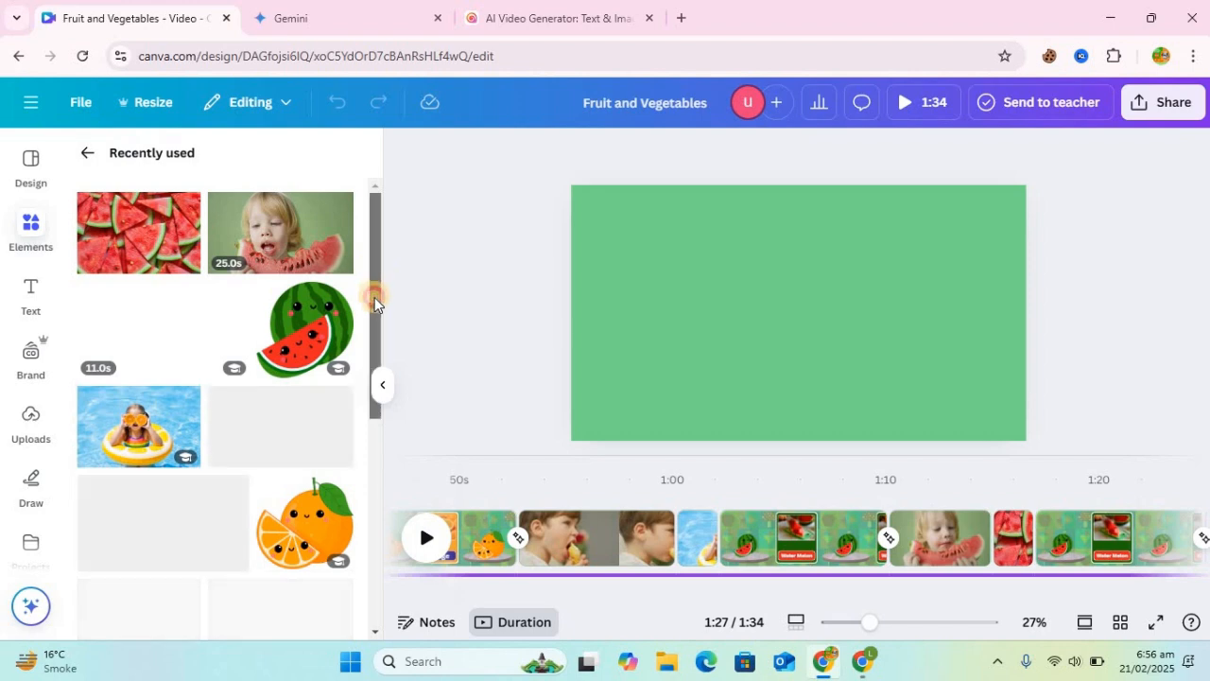
scroll(374, 297, down, 3)
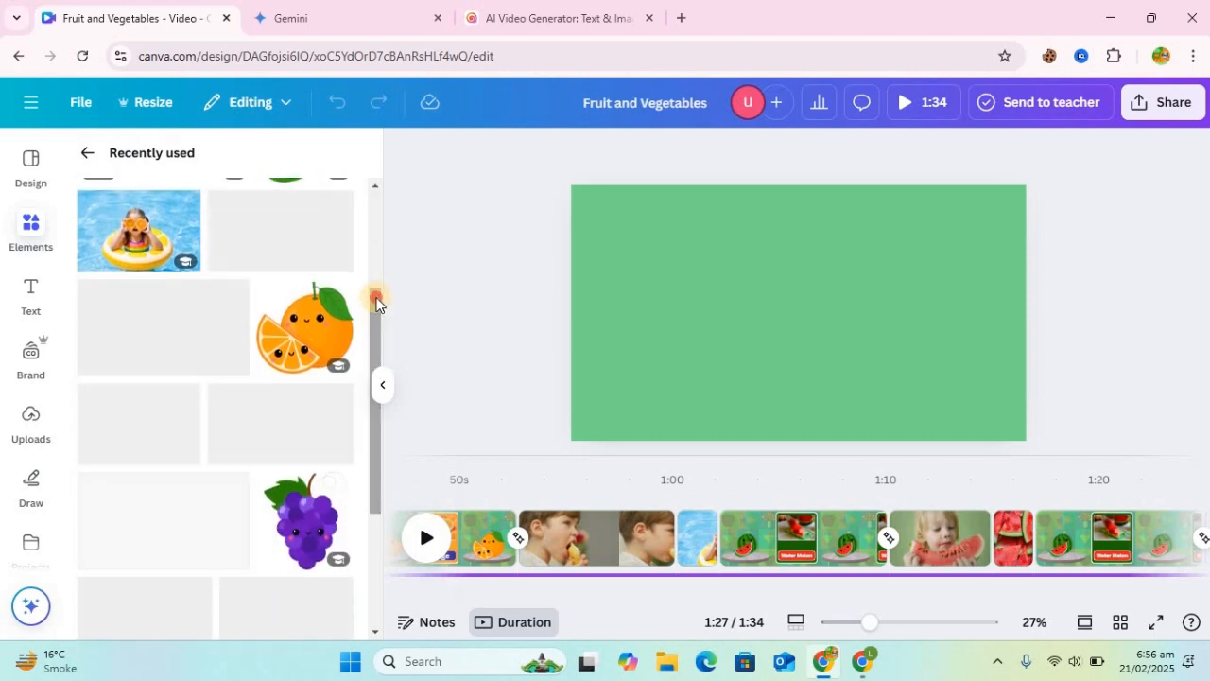
drag(376, 300, 374, 512)
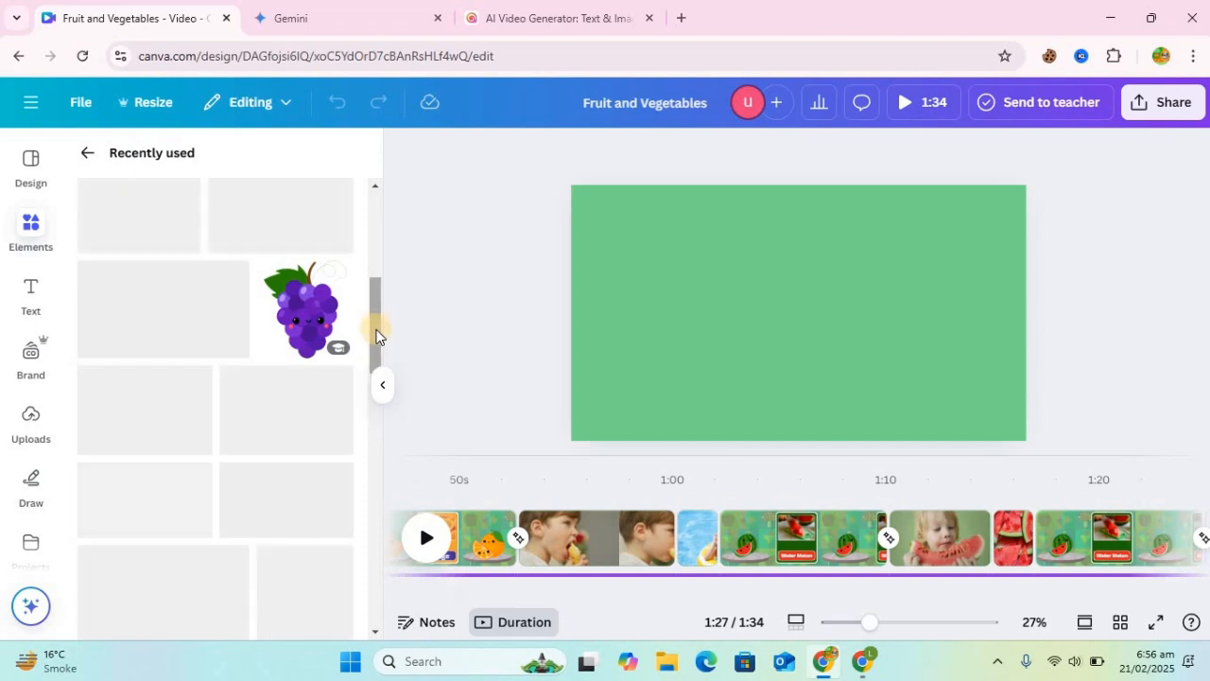
drag(377, 330, 386, 449)
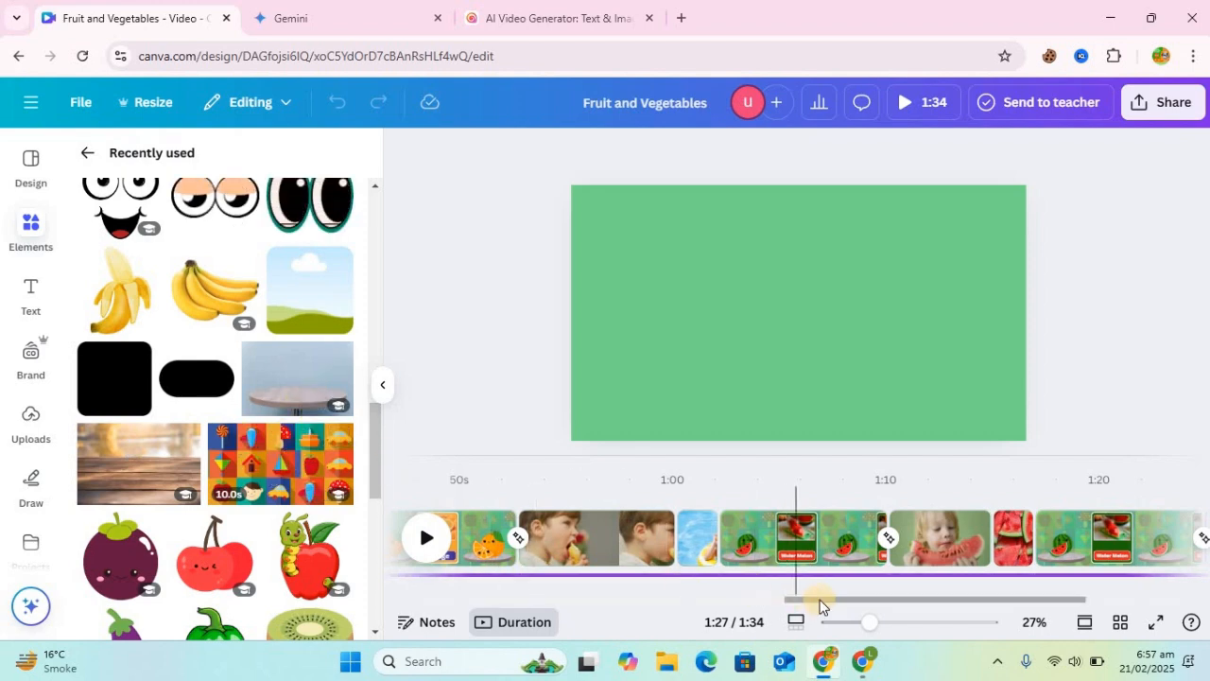
drag(820, 600, 966, 596)
click(860, 338)
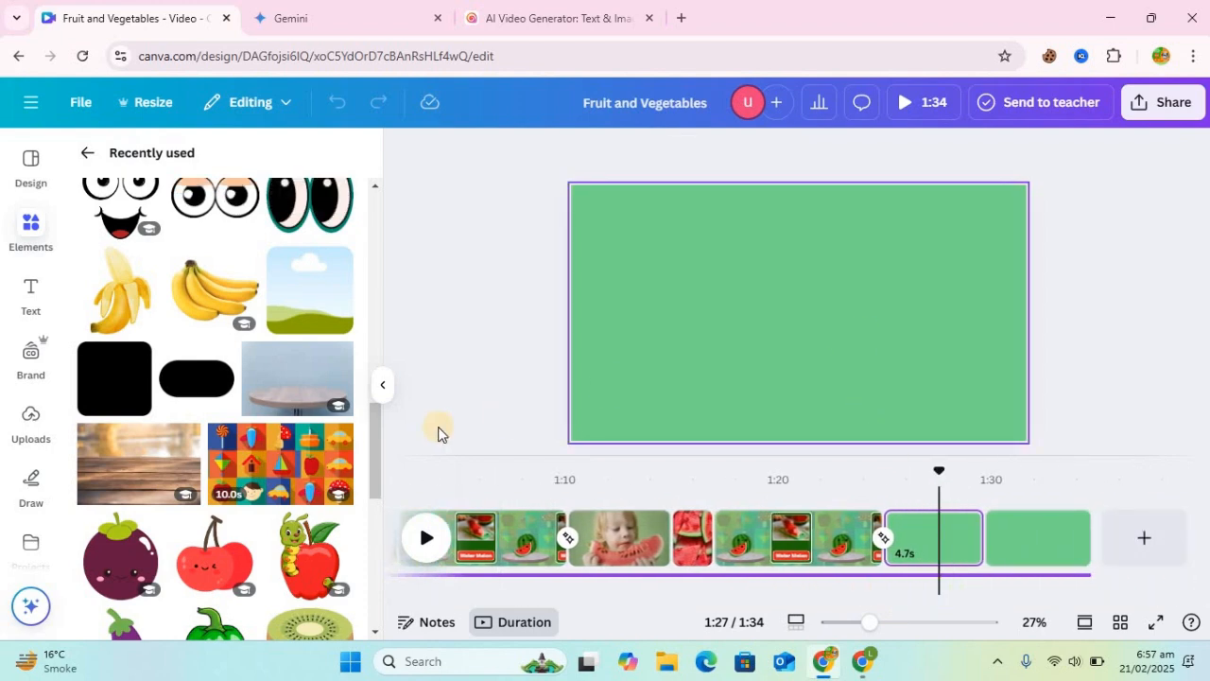
click(282, 473)
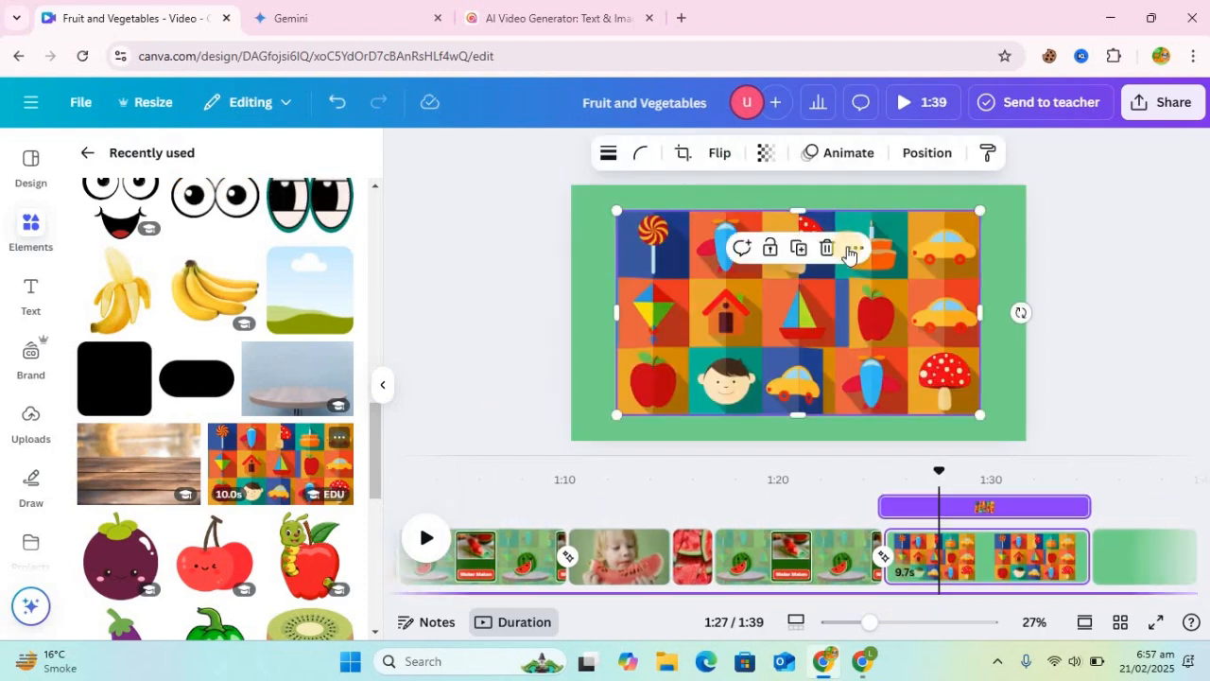
Step: Enlarge the grid video from its corners to about 1,972 × 1,109 so it covers the whole page
click(855, 248)
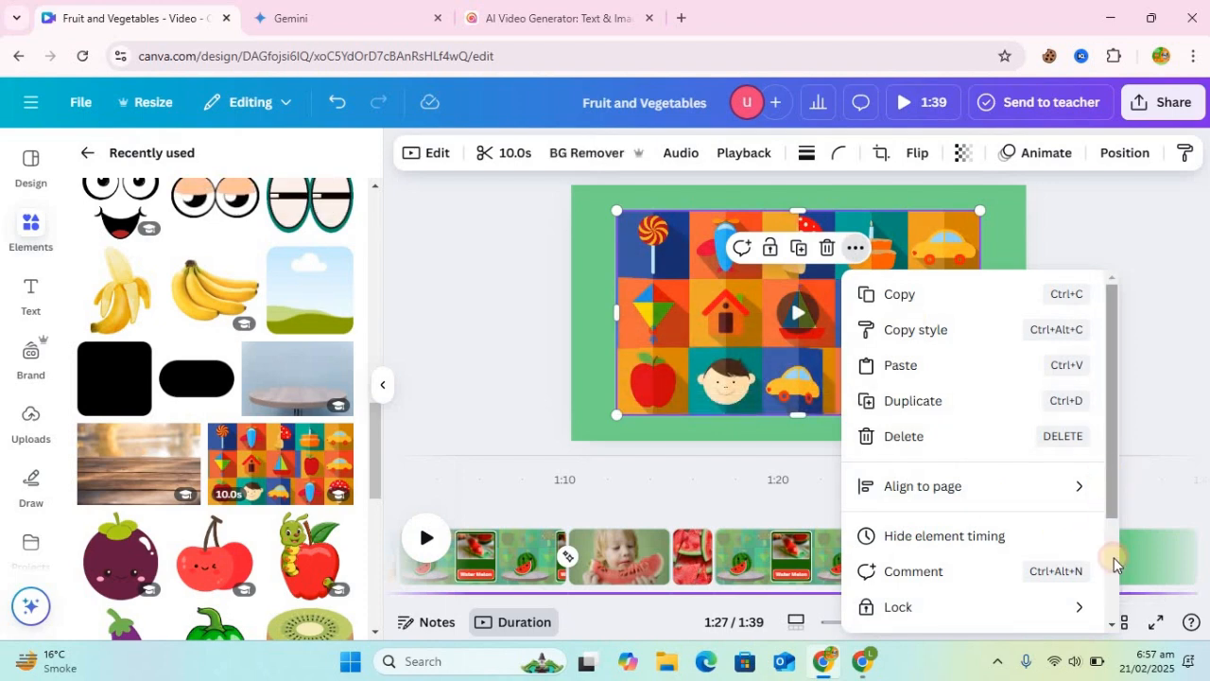
scroll(1114, 564, down, 3)
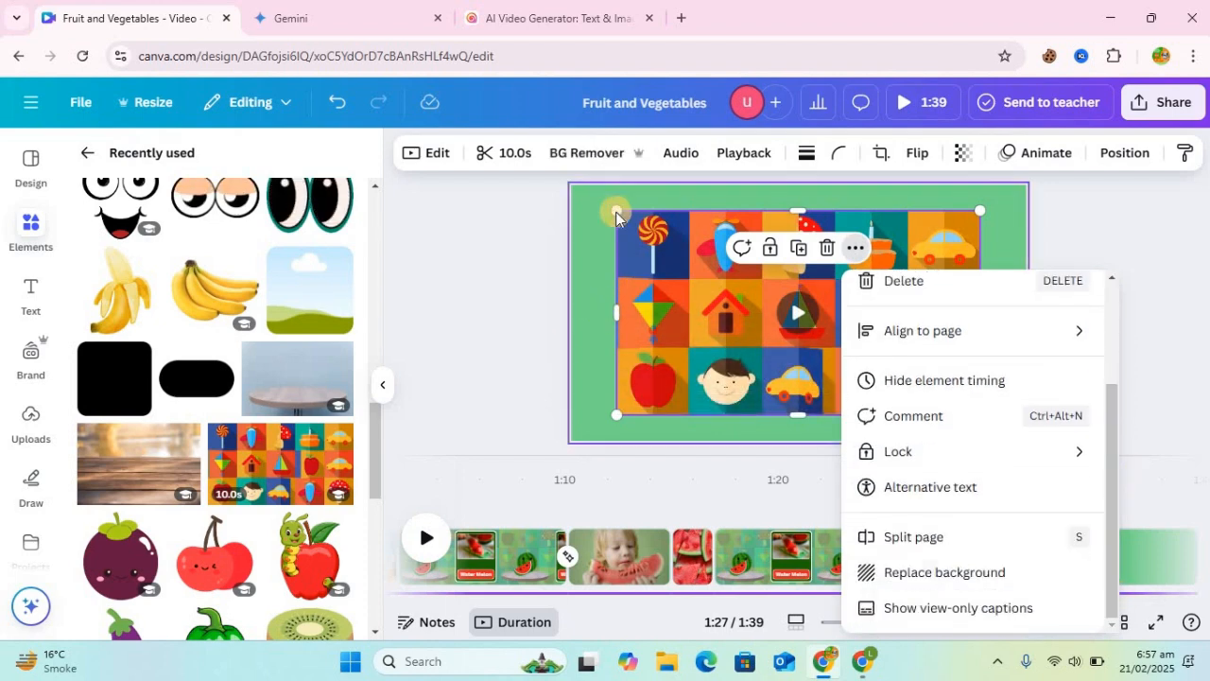
drag(615, 212, 572, 186)
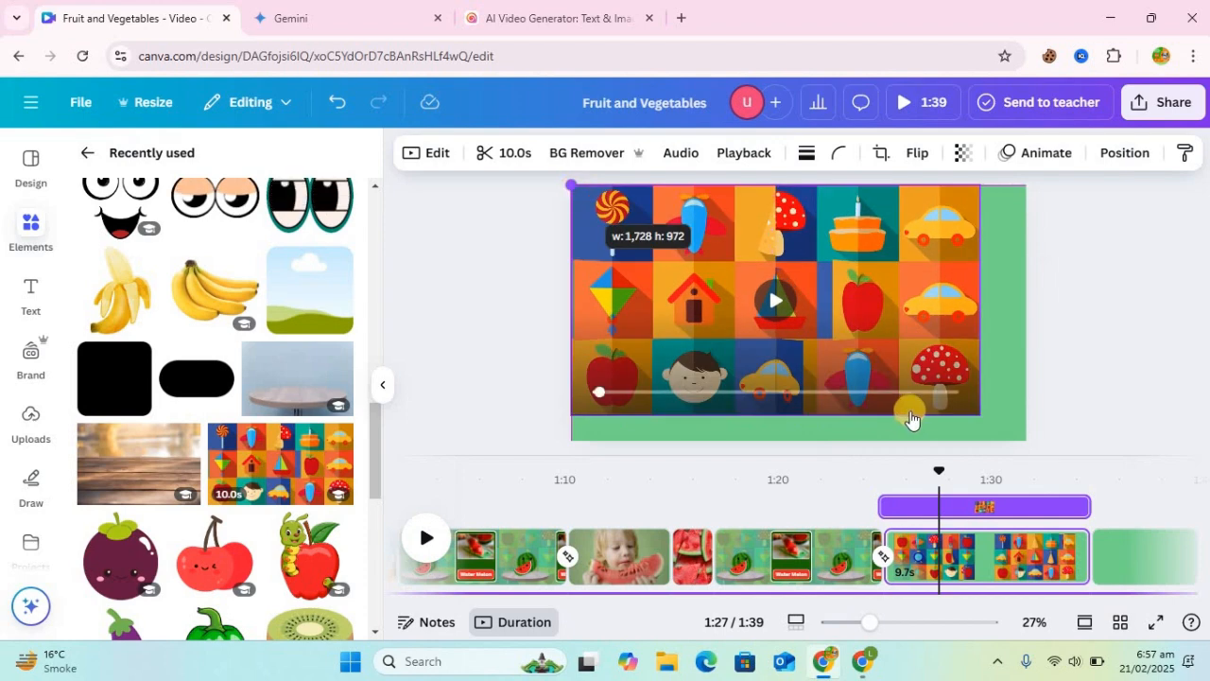
drag(1044, 441, 1038, 446)
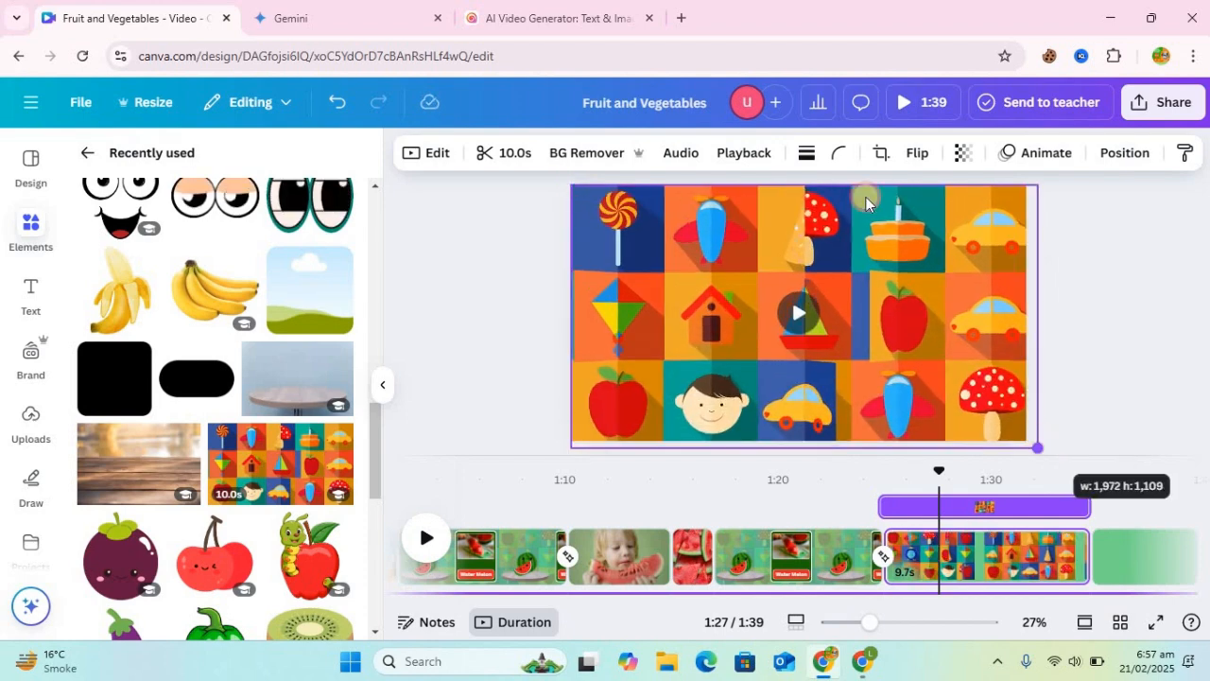
Step: Set the grid video's transparency to 27
click(963, 152)
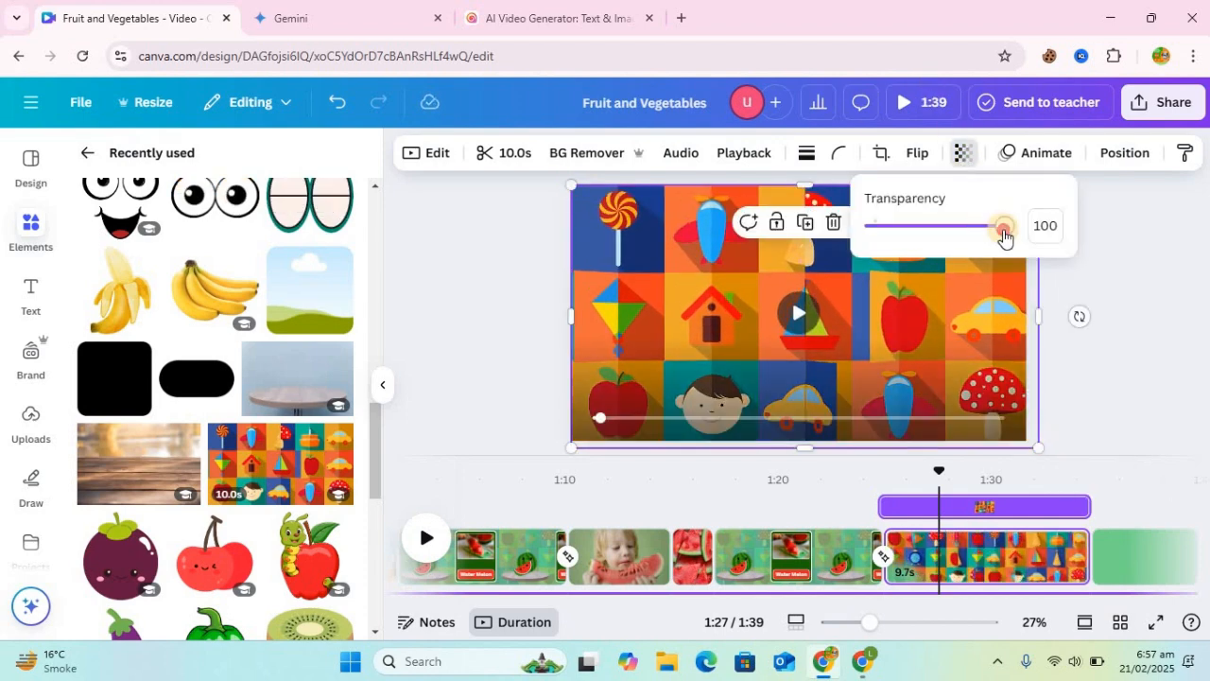
drag(916, 237, 910, 232)
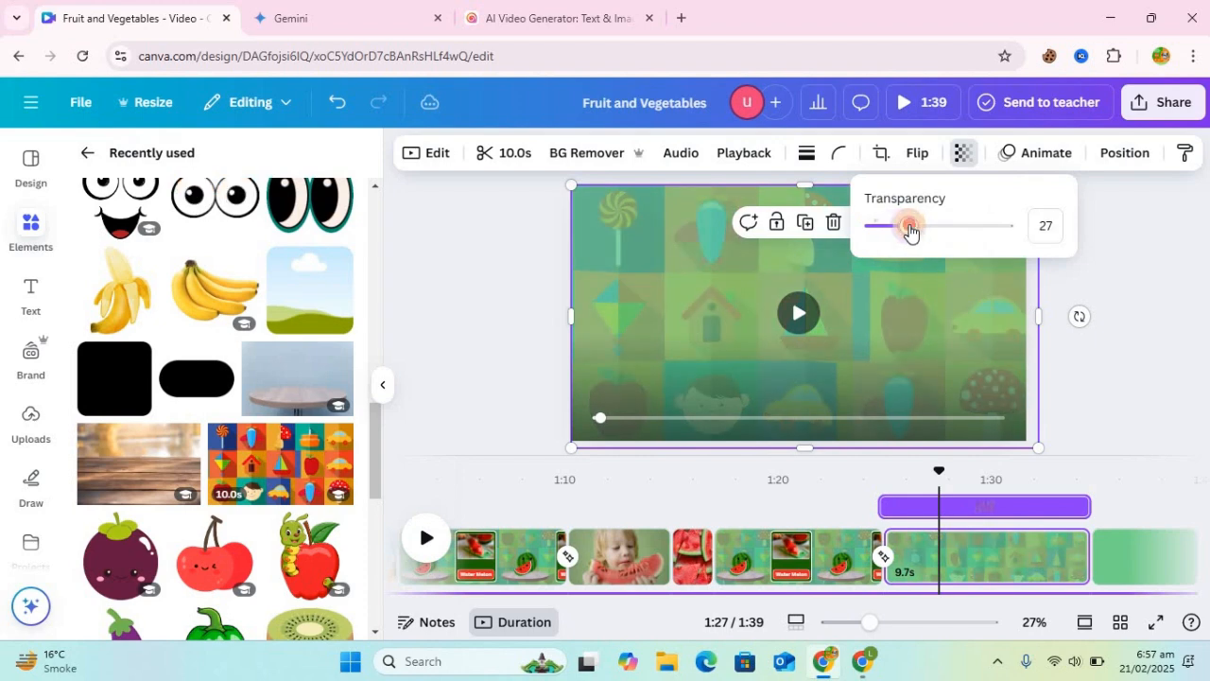
click(501, 275)
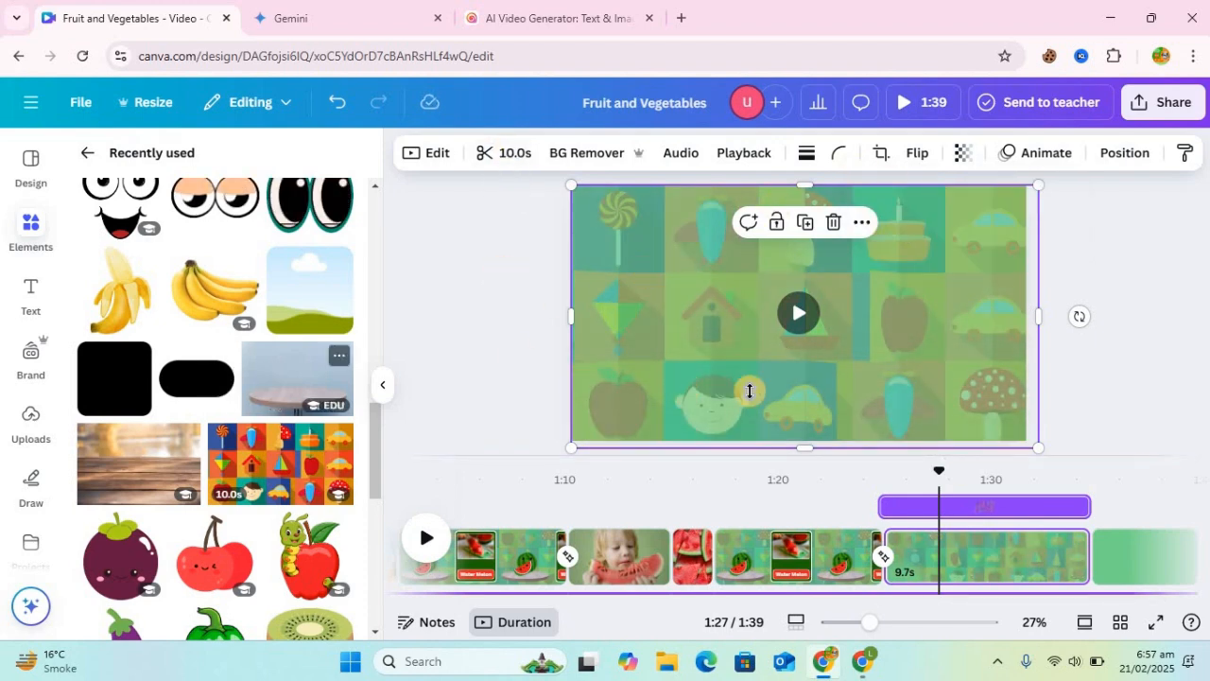
Step: Place the round wooden table photo in the lower-left area of the page and remove its background
drag(749, 390, 721, 431)
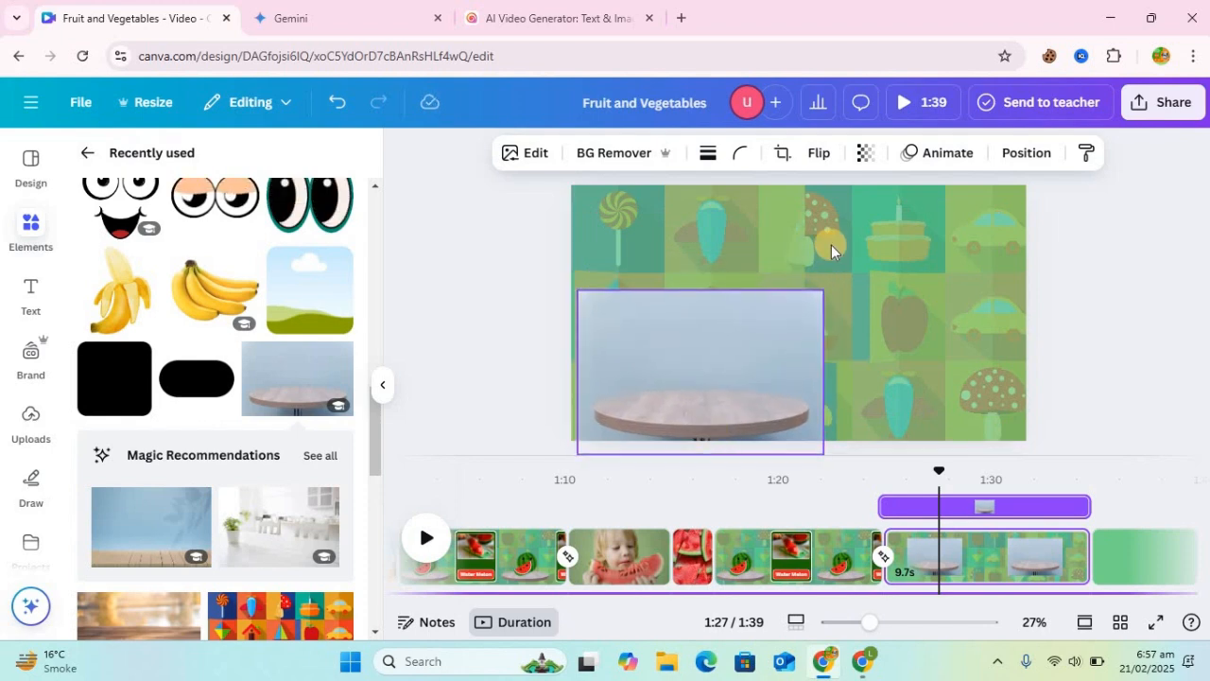
click(601, 158)
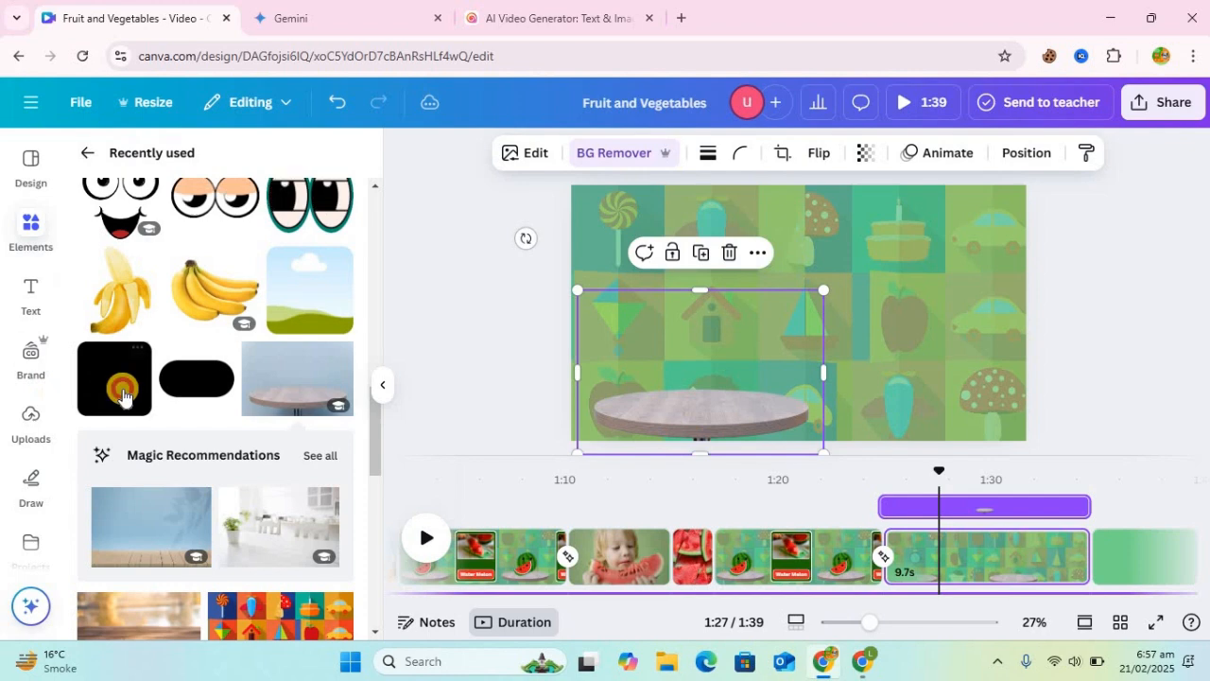
Step: Add the rounded square shape on the right side of the page and stretch it to a panel about 662 × 864
key(r)
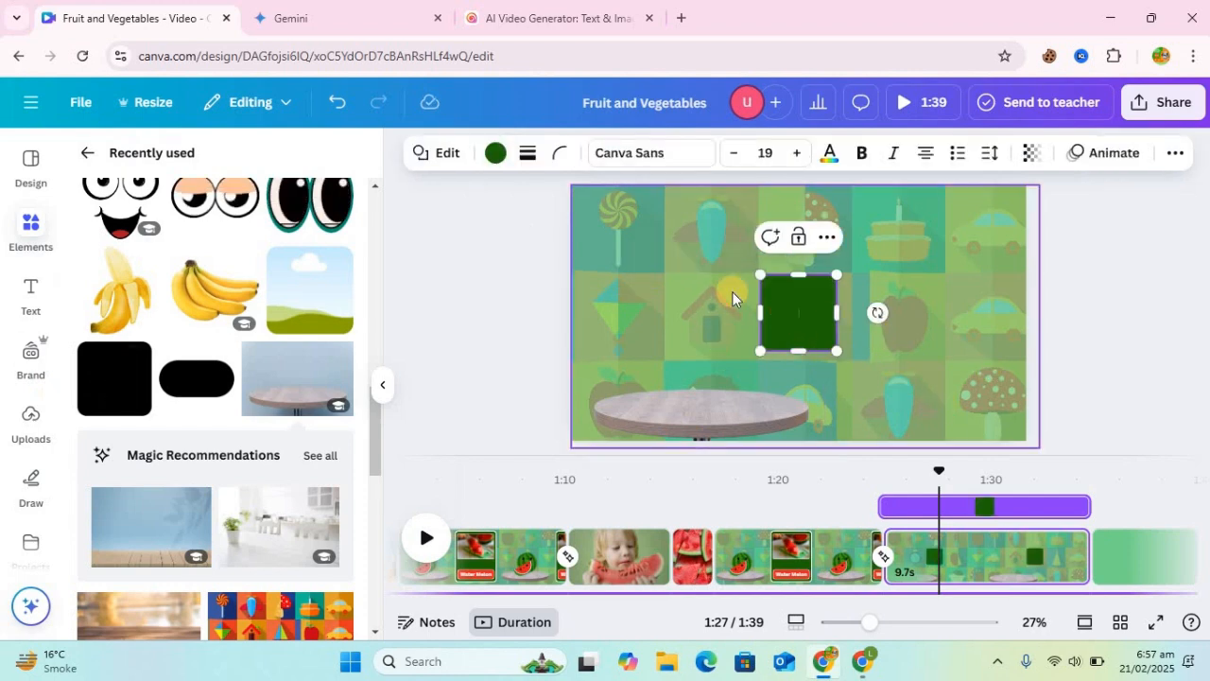
click(806, 323)
drag(813, 284, 961, 281)
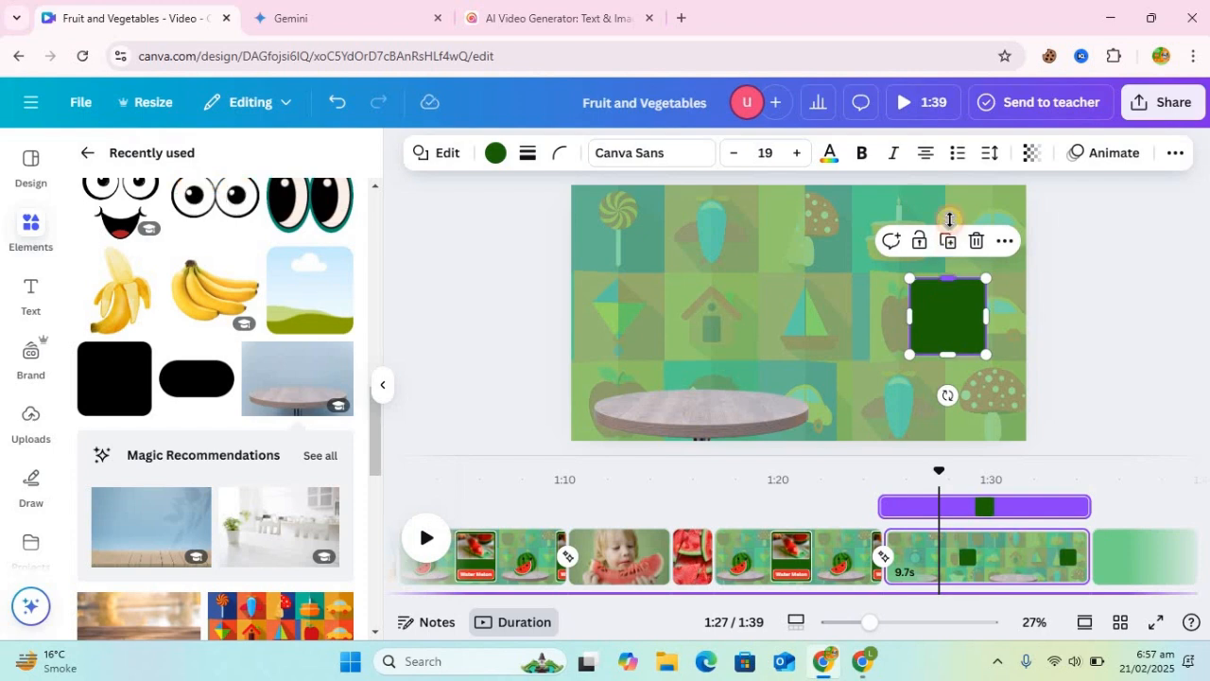
drag(949, 220, 948, 210)
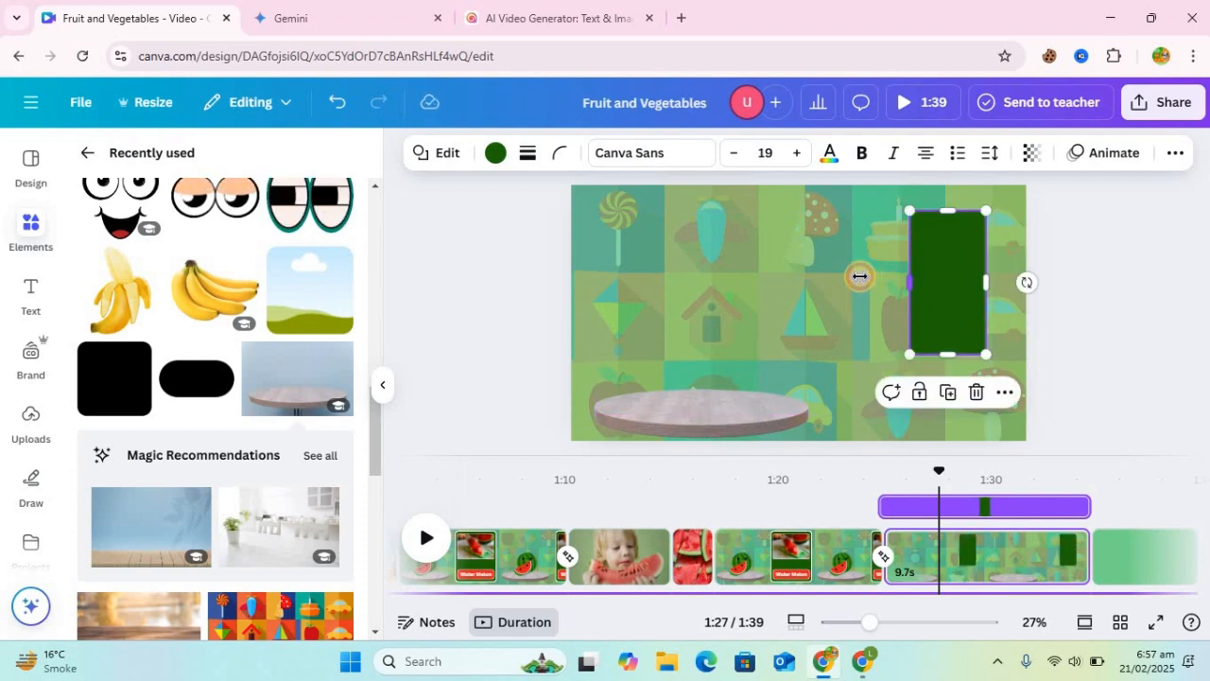
drag(860, 276, 856, 277)
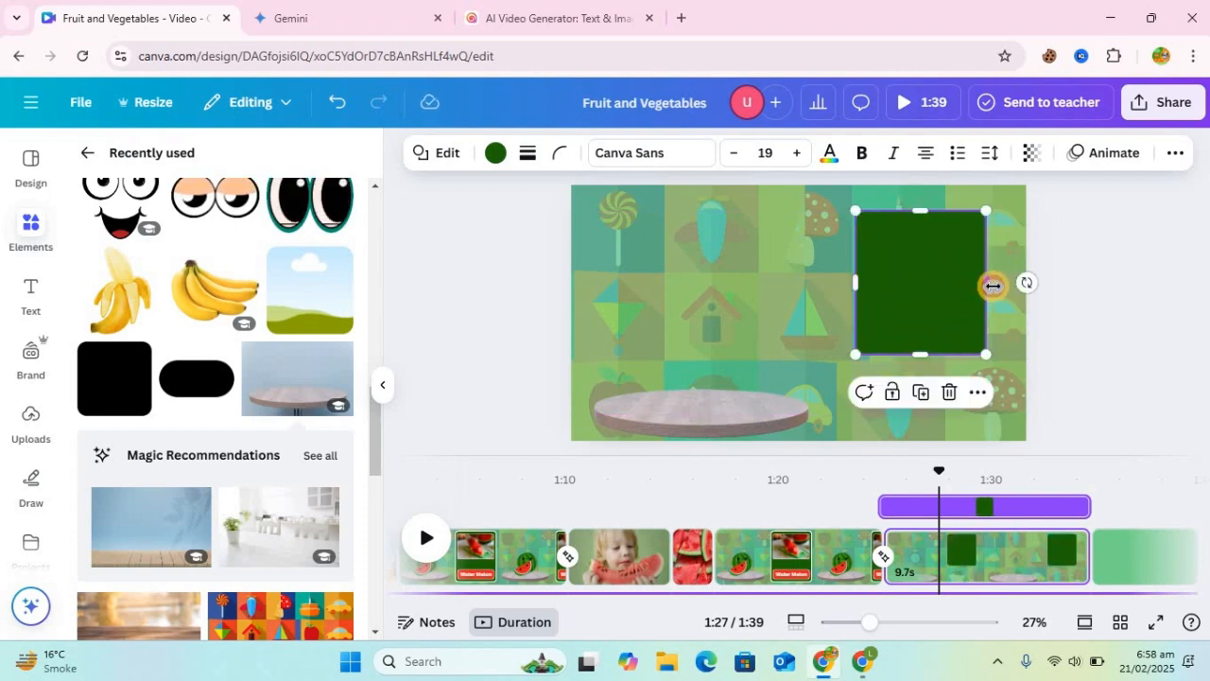
drag(1004, 285, 1012, 283)
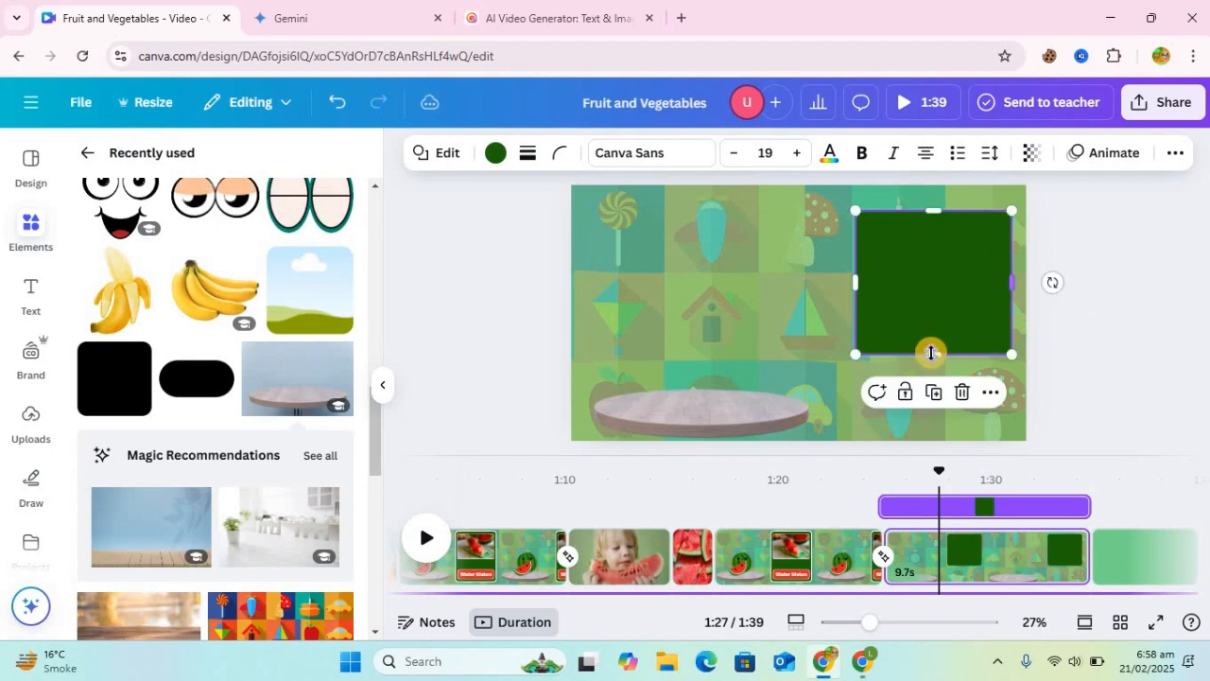
drag(932, 370, 937, 416)
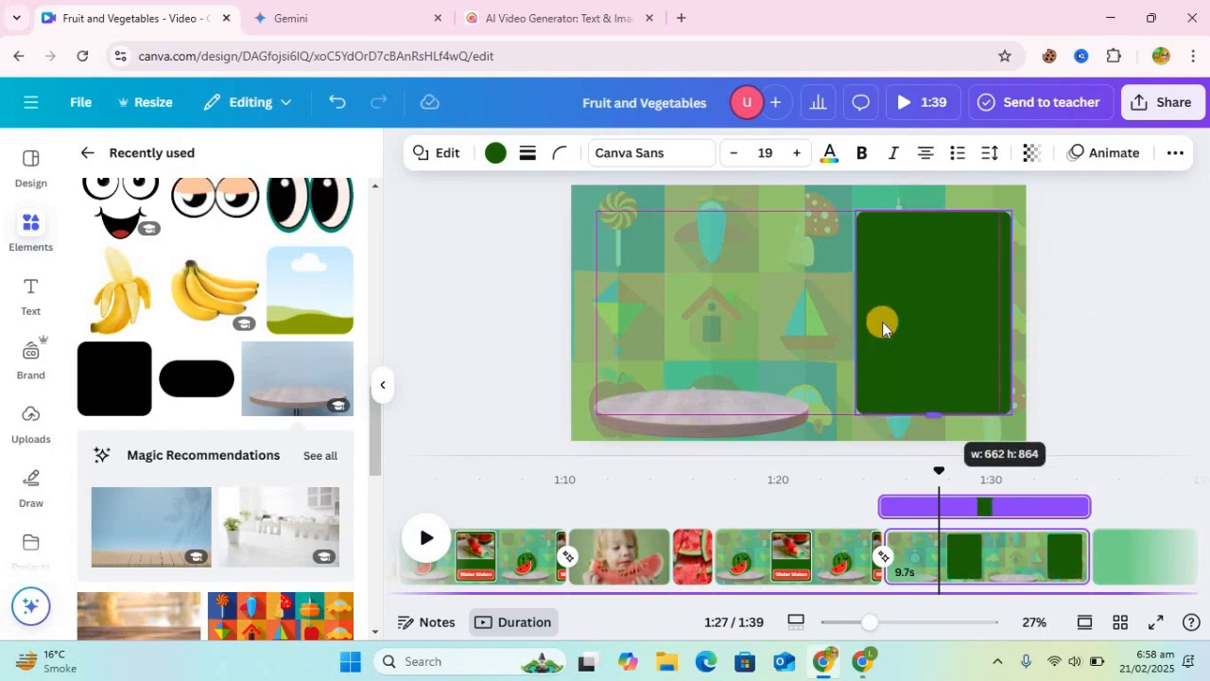
drag(882, 326, 882, 326)
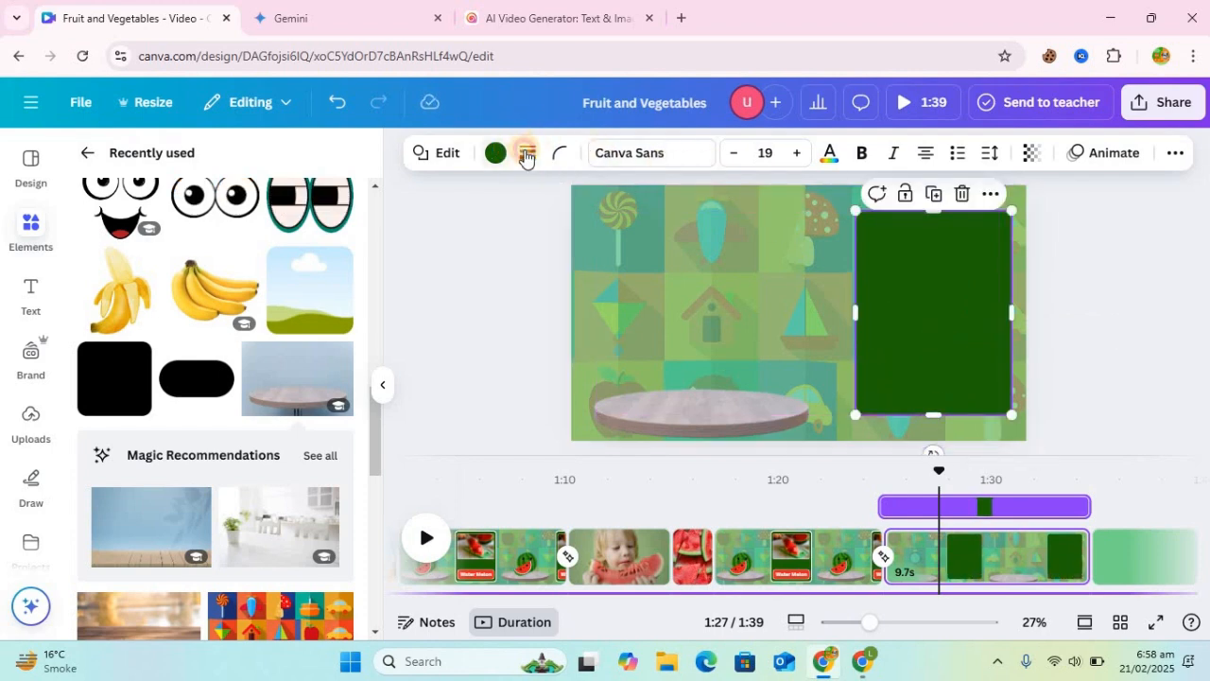
Step: Give the dark green panel a solid white border with a weight of 13
click(527, 156)
click(414, 281)
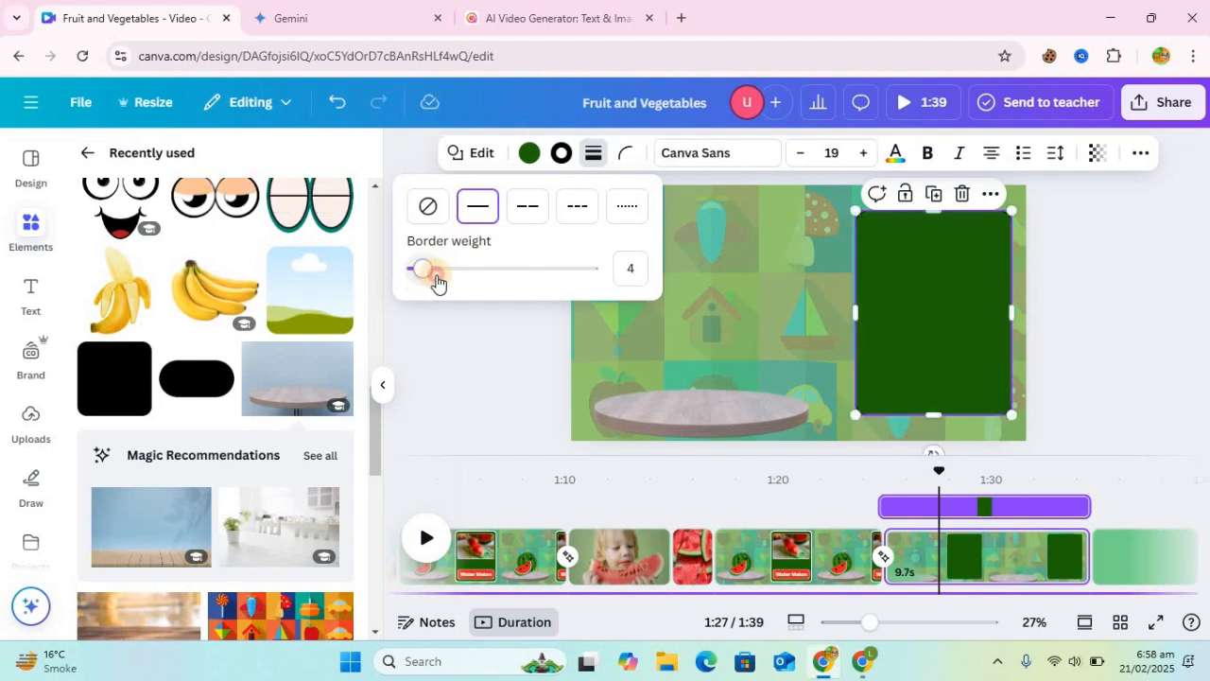
click(437, 270)
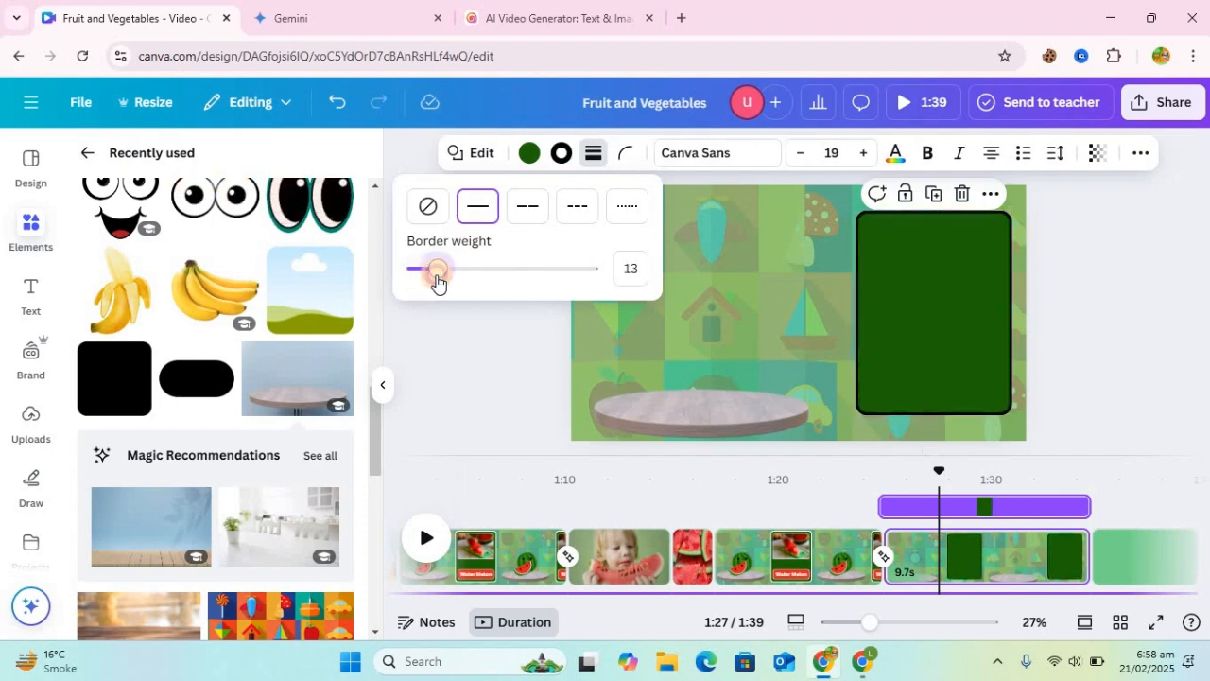
click(562, 161)
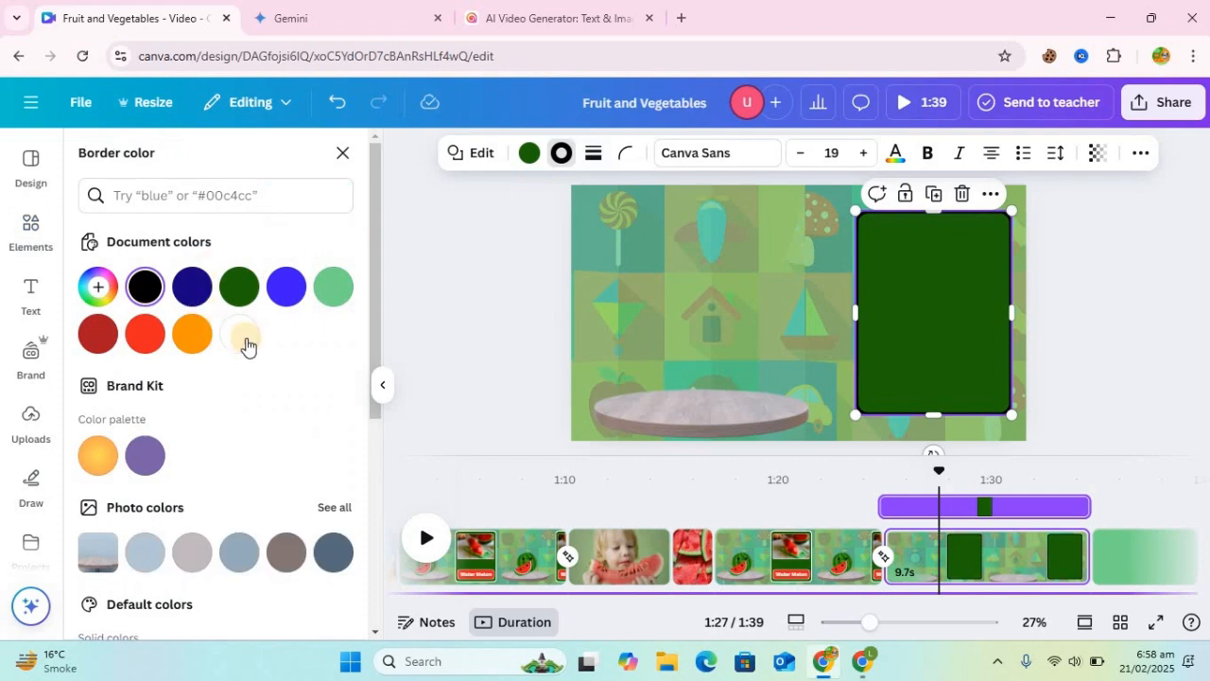
click(244, 342)
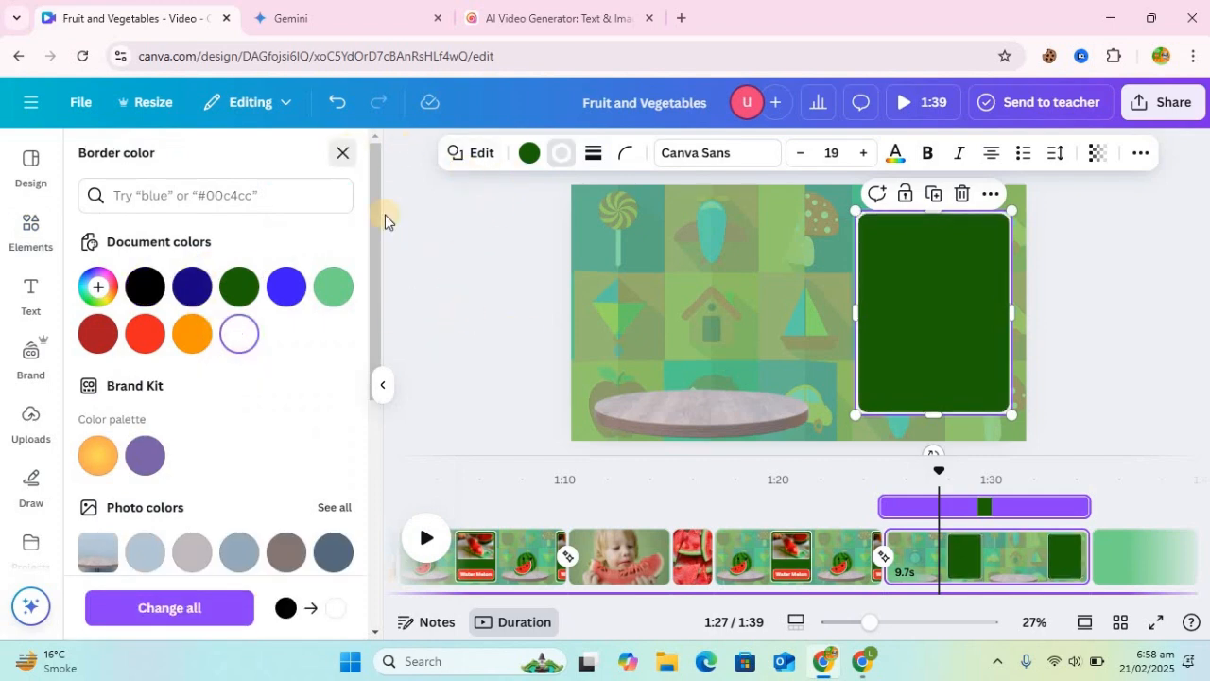
key(Escape)
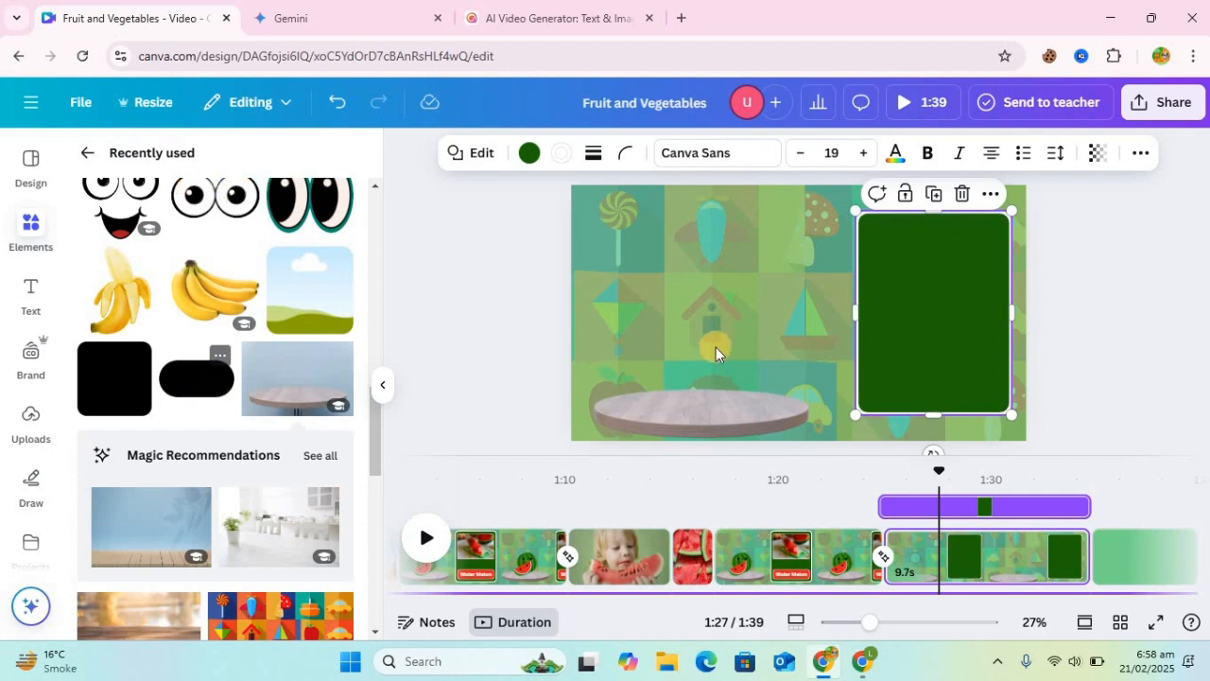
Step: Place the pill shape in the lower part of the dark green panel and widen it to nearly the panel's width
key(t)
drag(816, 372, 946, 438)
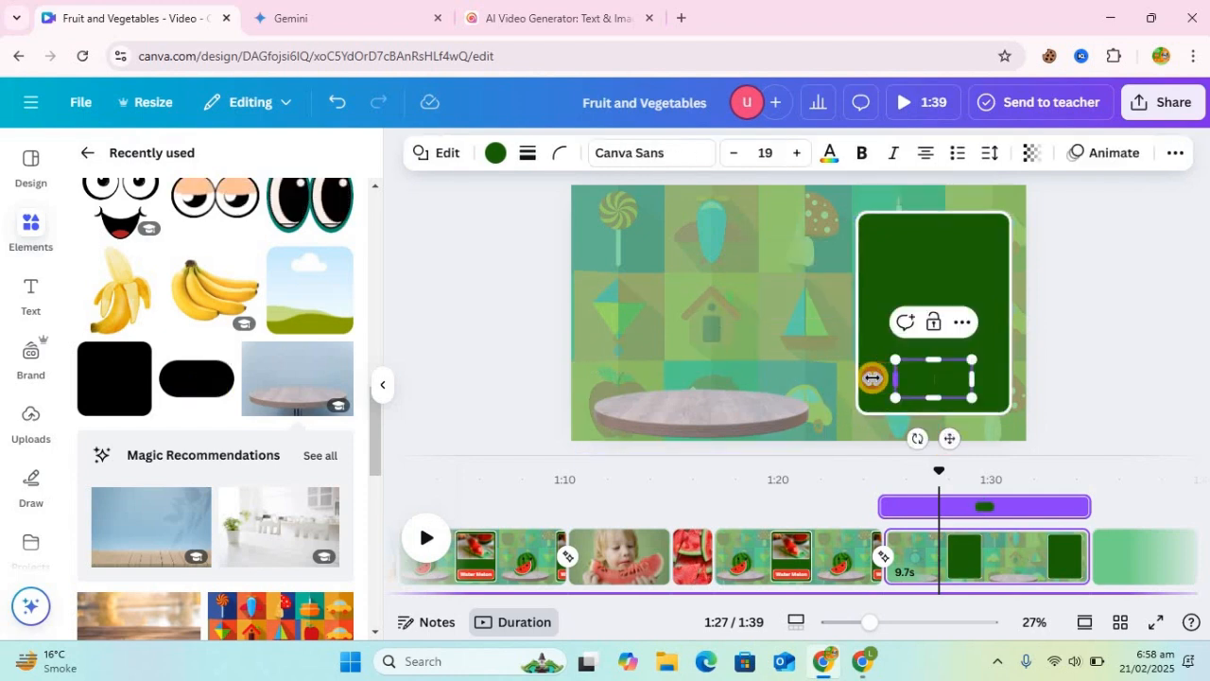
drag(872, 377, 853, 376)
drag(989, 372, 1001, 373)
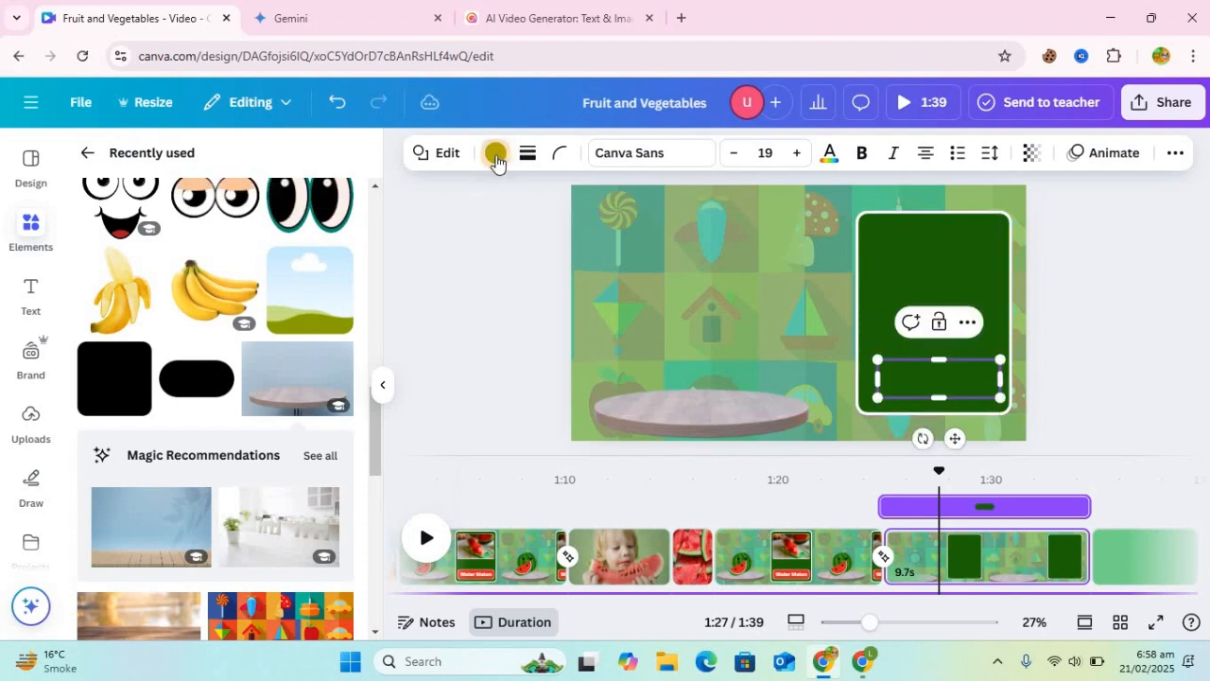
Step: Fill the pill shape with dark red #ab1b24 and give it a solid white border with a weight of 14
click(496, 155)
click(144, 337)
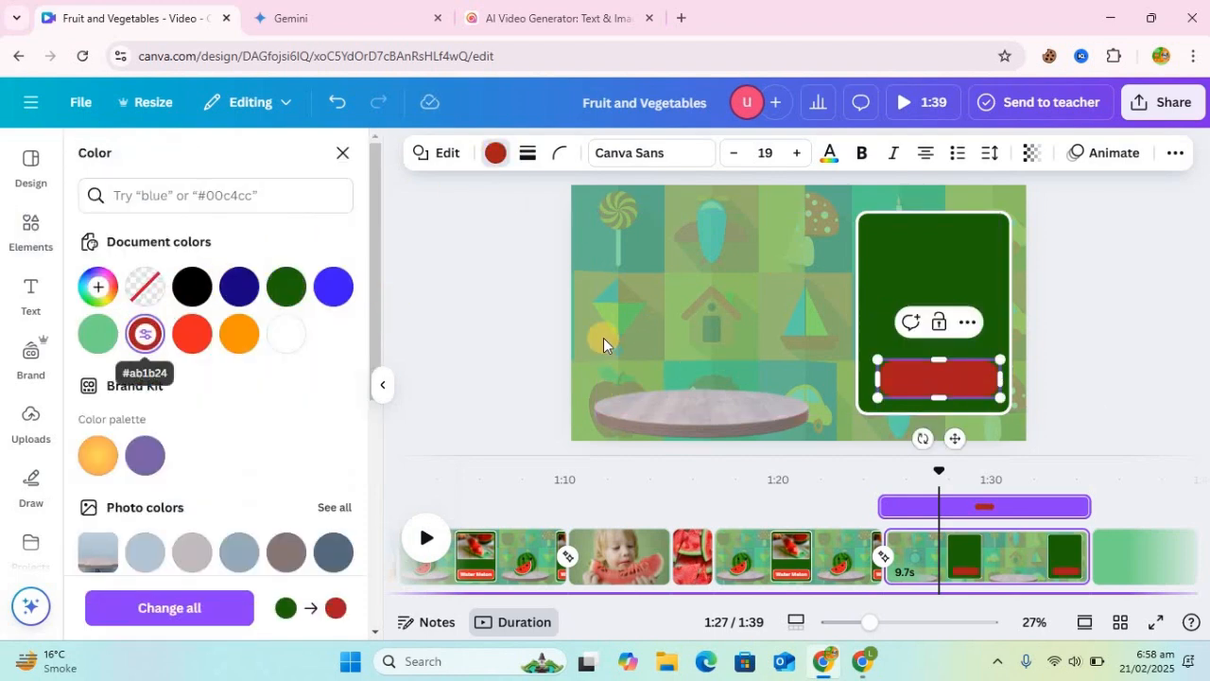
click(528, 152)
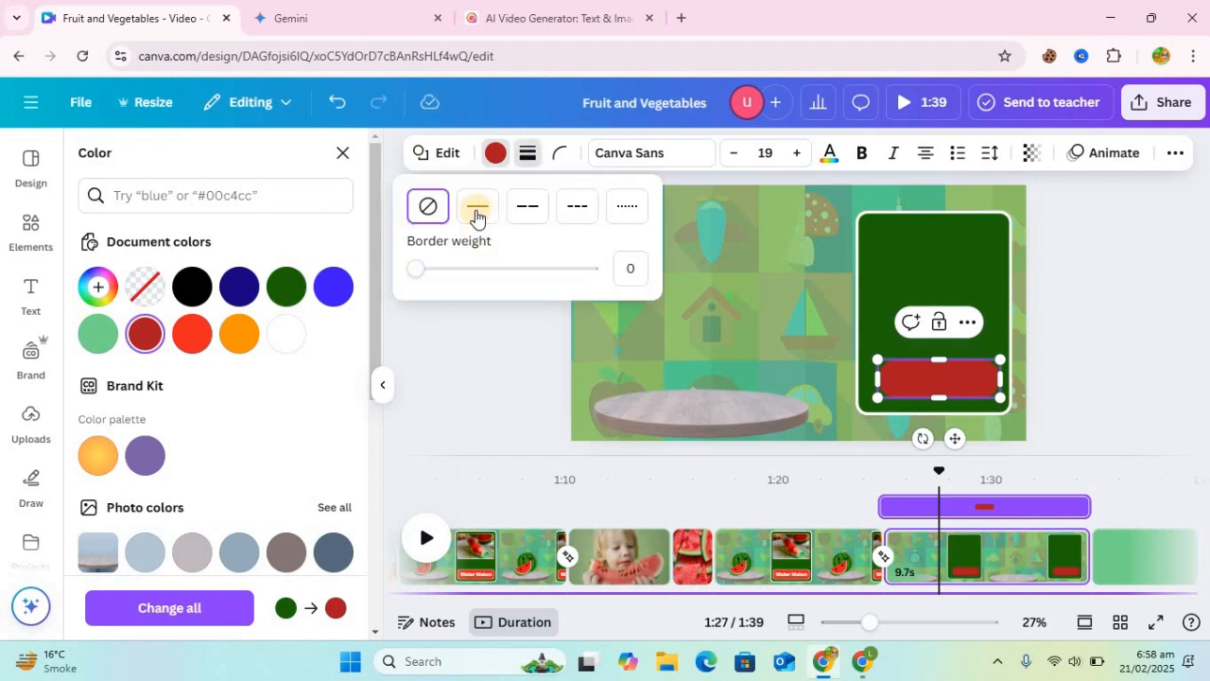
drag(418, 271, 434, 275)
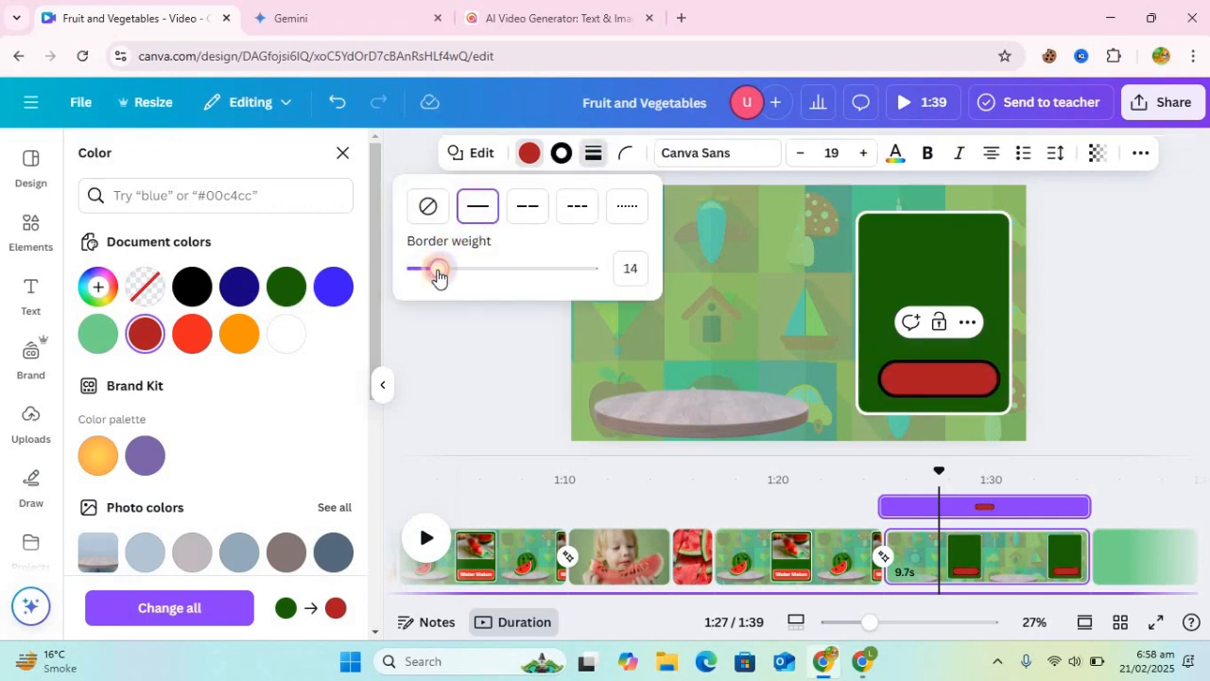
click(562, 154)
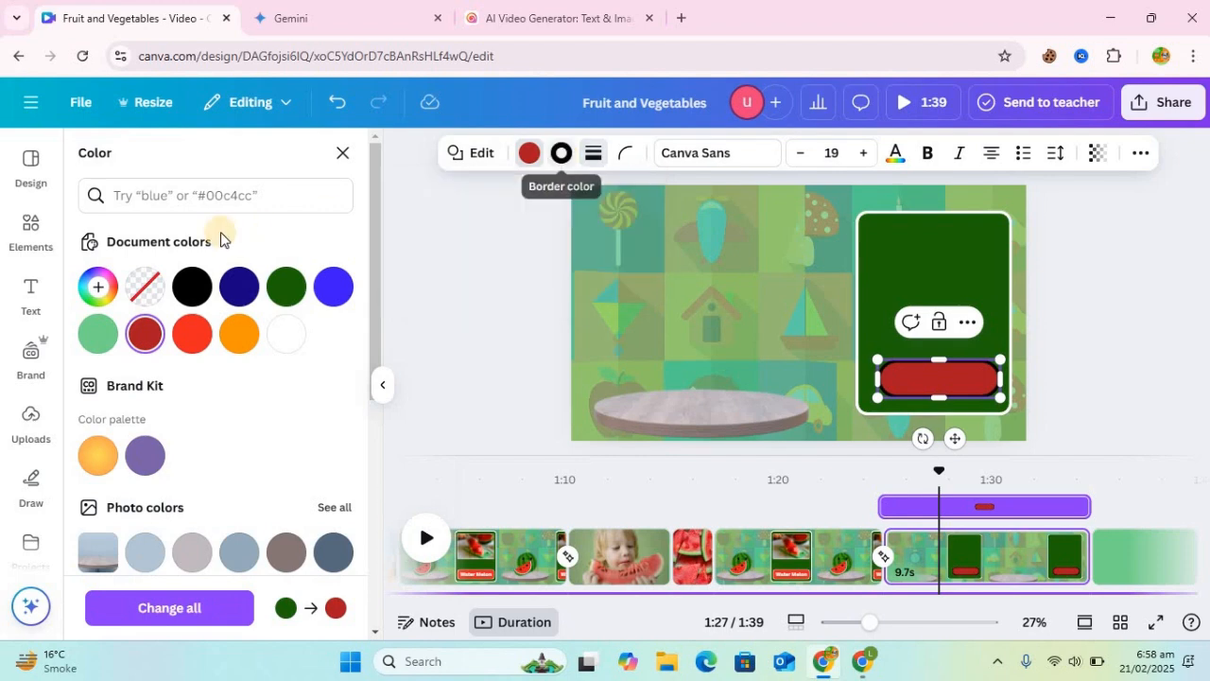
click(232, 342)
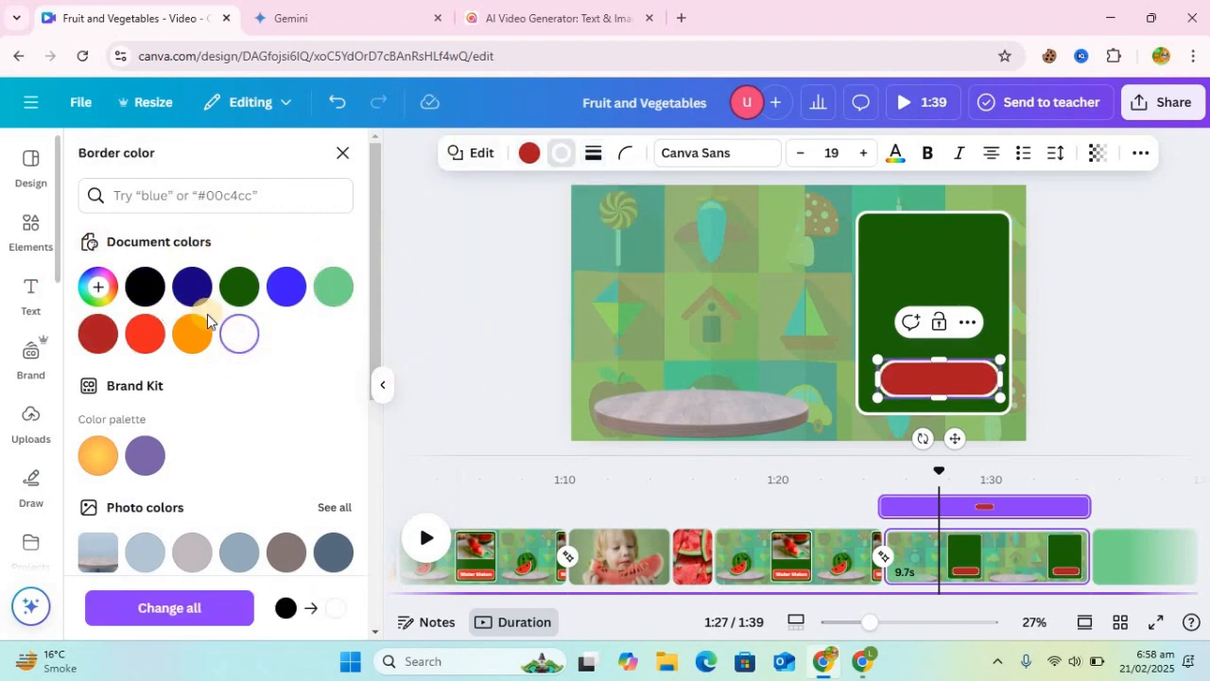
Step: Add a heading text box and move it over the red pill shape
click(31, 294)
click(170, 357)
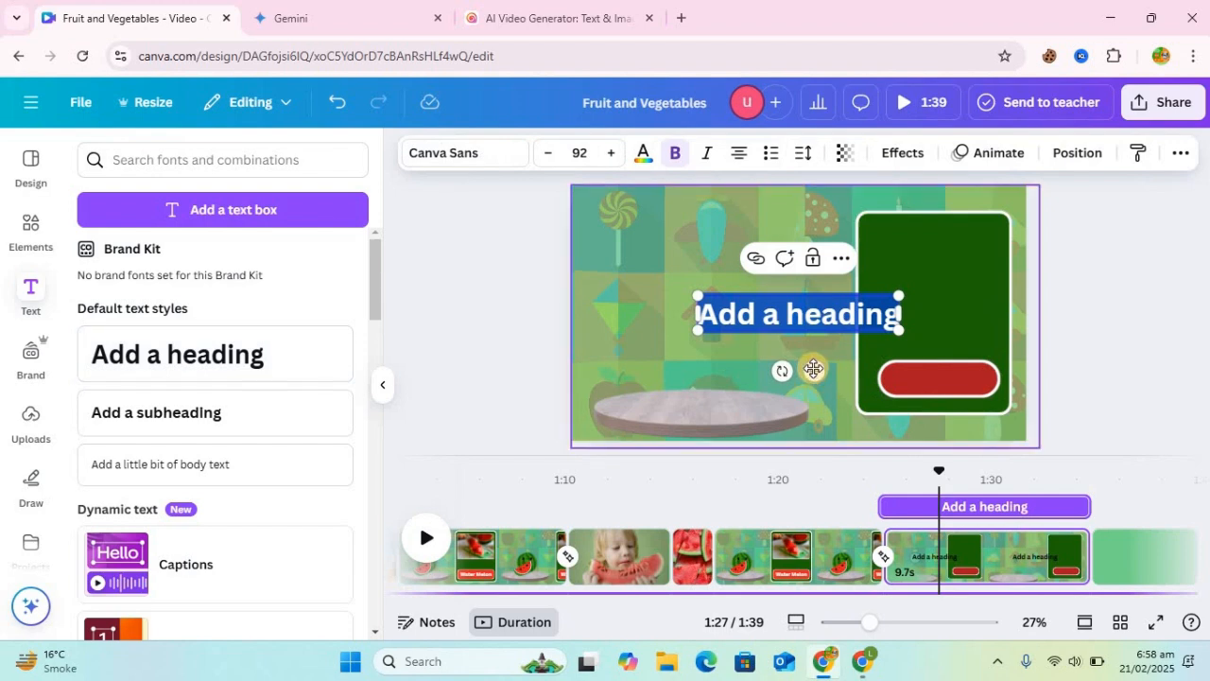
drag(813, 368, 914, 434)
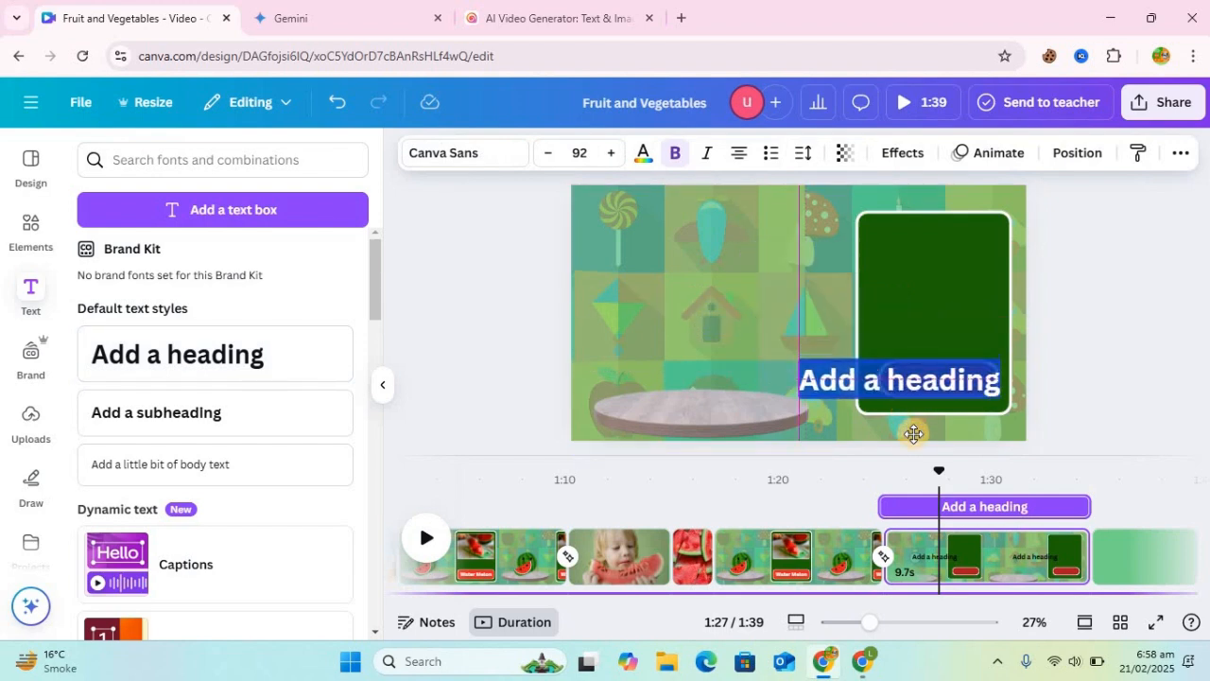
Step: Replace the heading's placeholder text with "Strawberry"
click(916, 385)
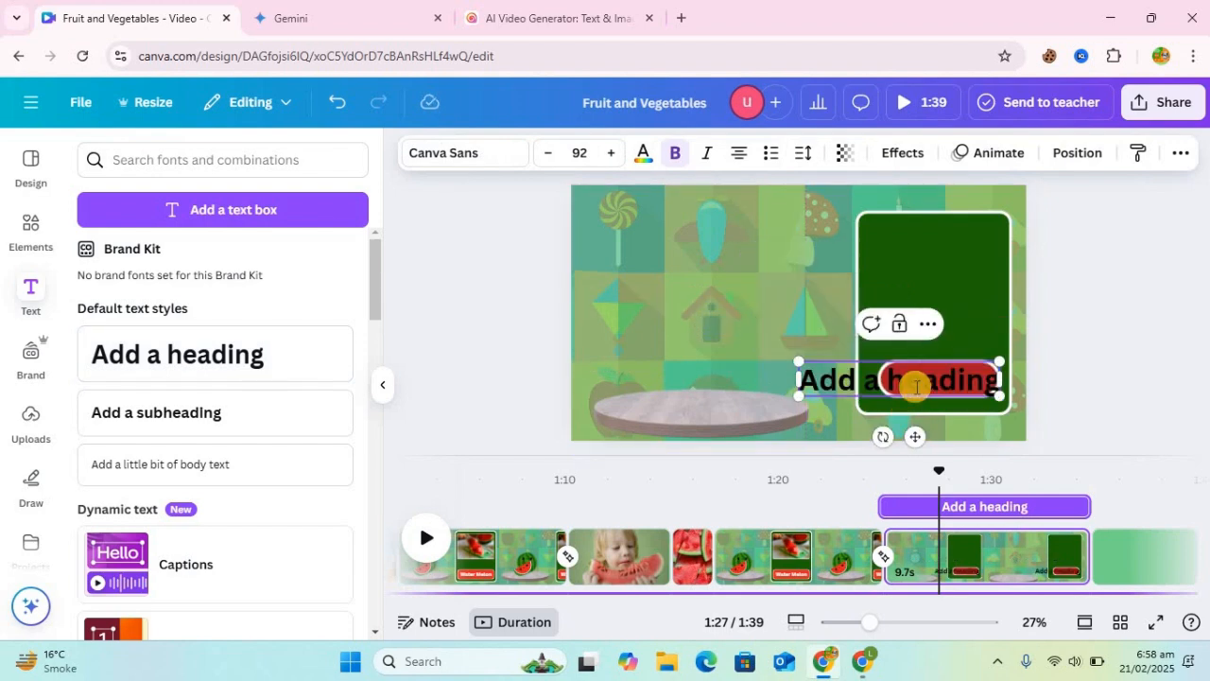
key(BackSpace)
key(BackSpace)
key(BackSpace)
key(BackSpace)
key(BackSpace)
key(BackSpace)
key(BackSpace)
key(BackSpace)
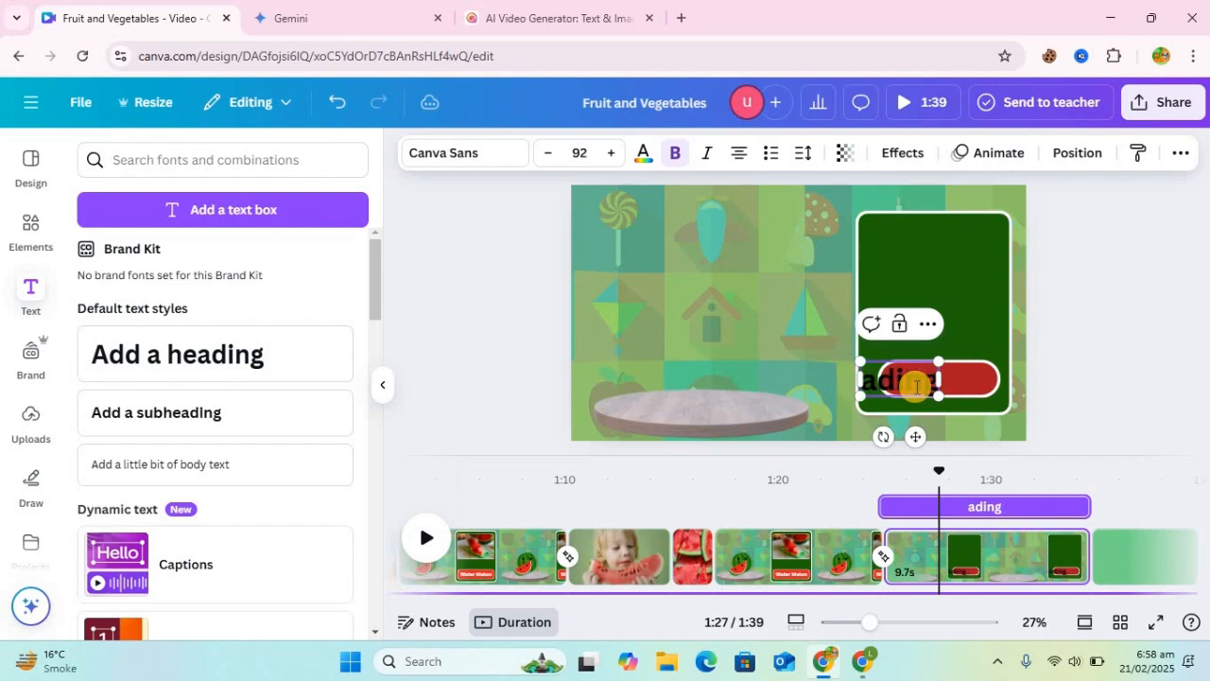
key(Delete)
key(Delete)
key(Delete)
key(Delete)
key(Delete)
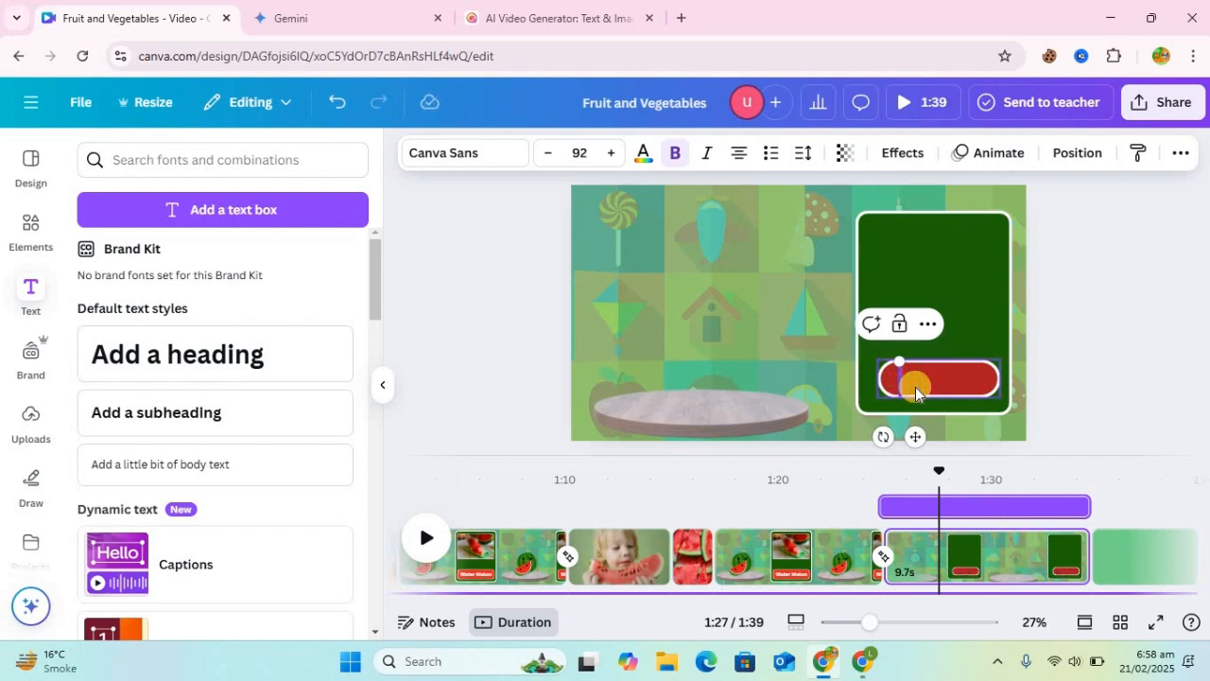
text(Straw)
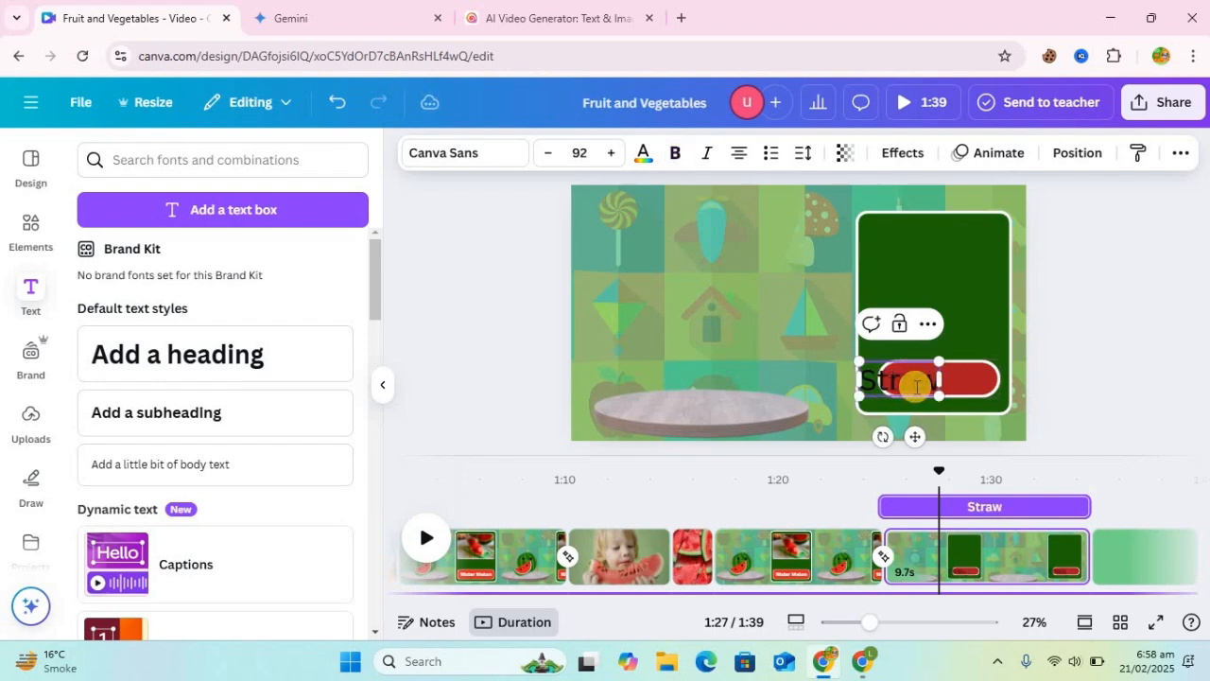
text(erry)
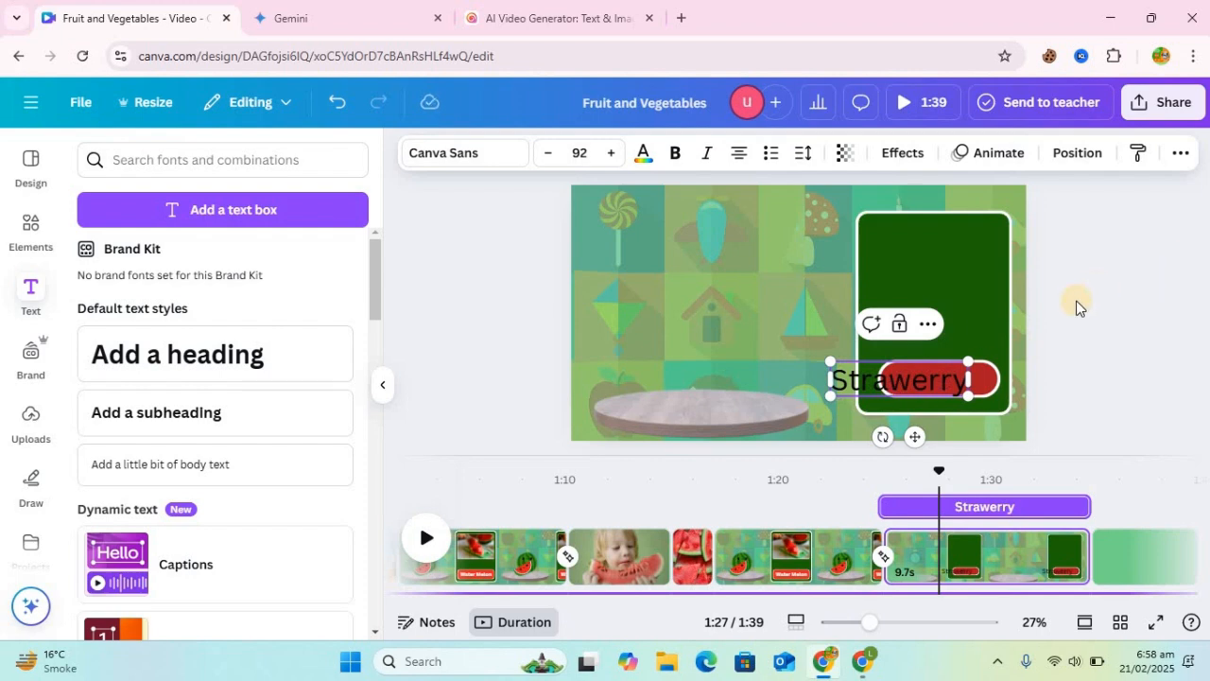
key(Escape)
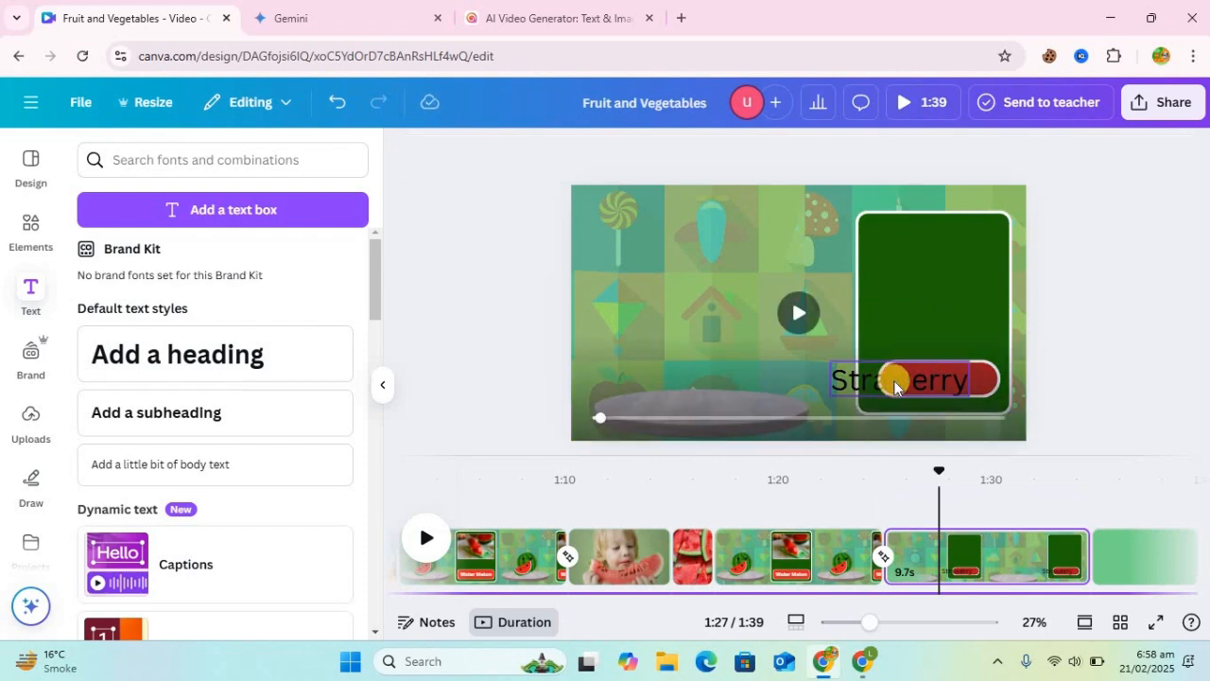
click(894, 381)
click(910, 381)
text(b)
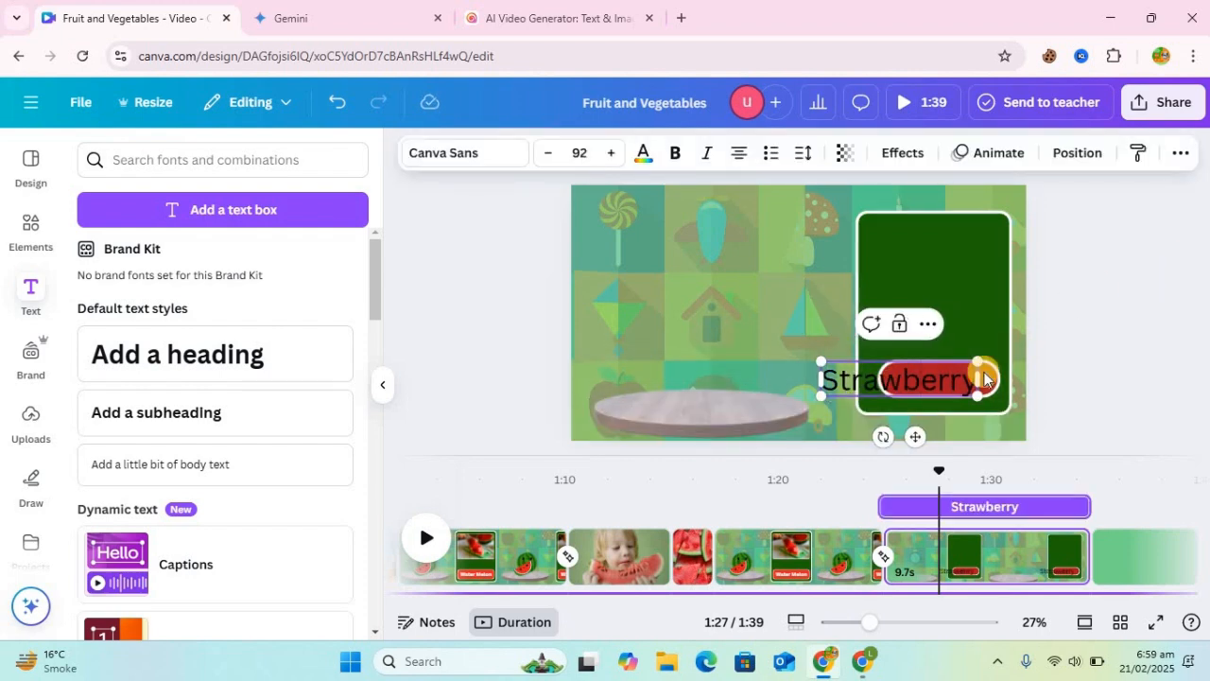
Step: Centre the red pill in the green panel and shrink the Strawberry text to size 58.6, placing it inside the pill
click(1030, 365)
click(897, 384)
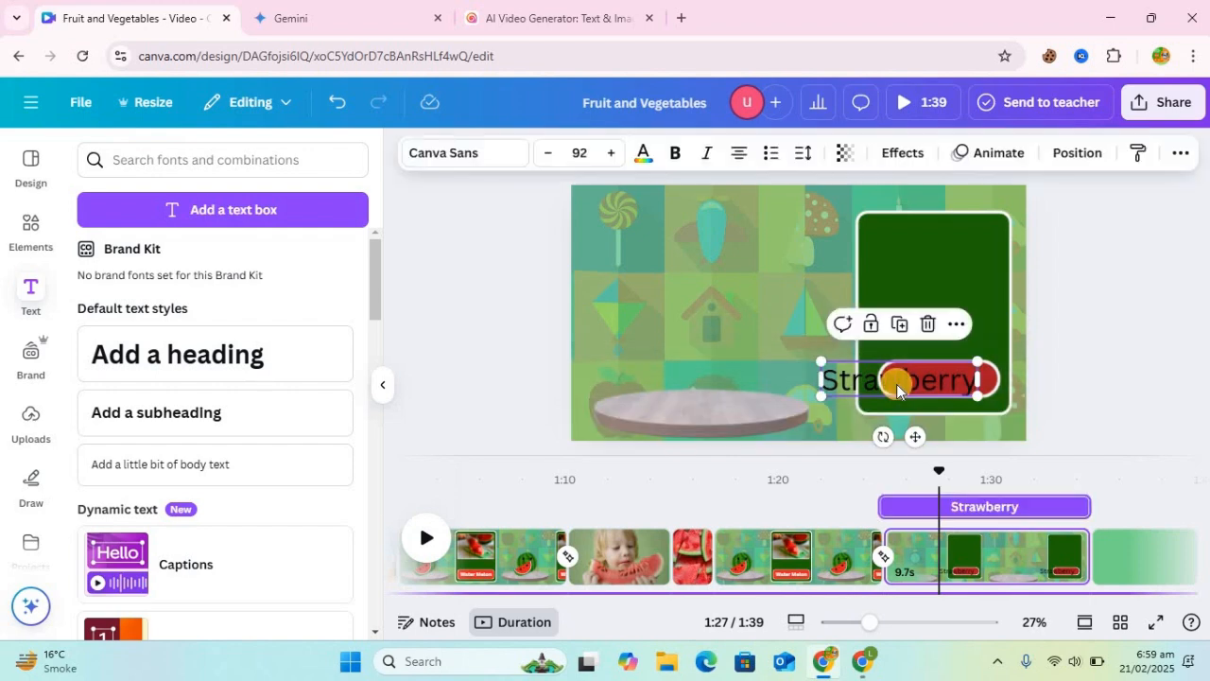
drag(930, 381, 951, 340)
drag(939, 388, 910, 393)
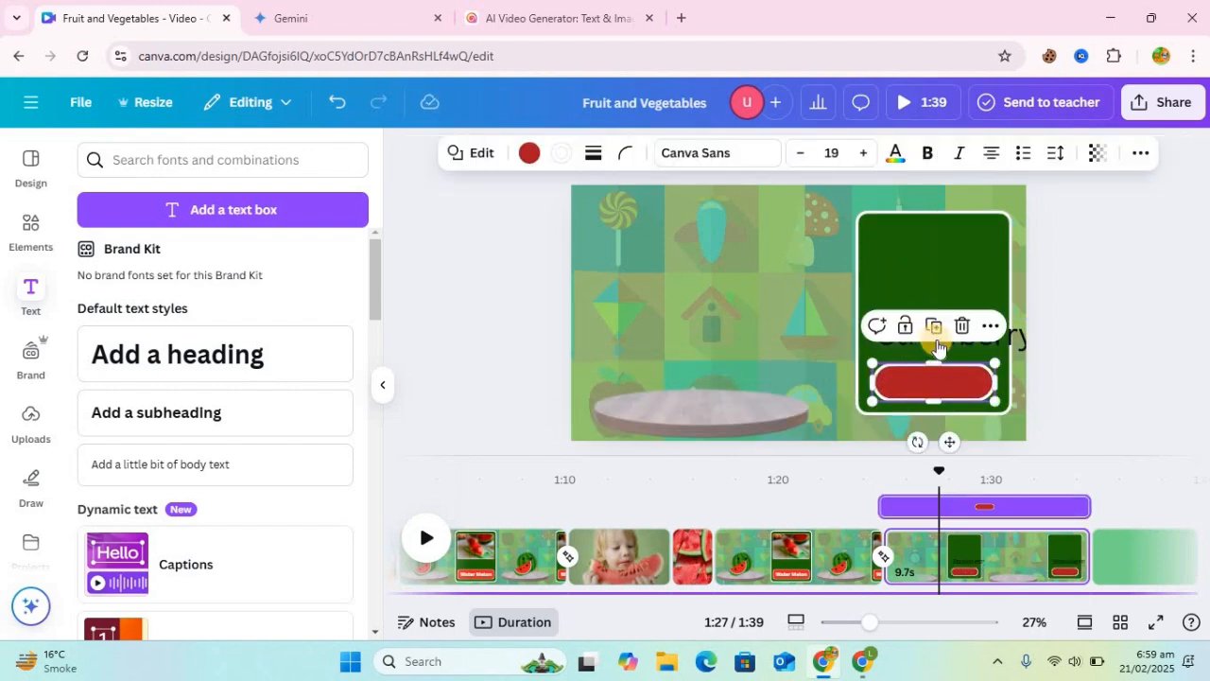
click(1029, 350)
drag(987, 342, 953, 337)
drag(952, 423, 957, 445)
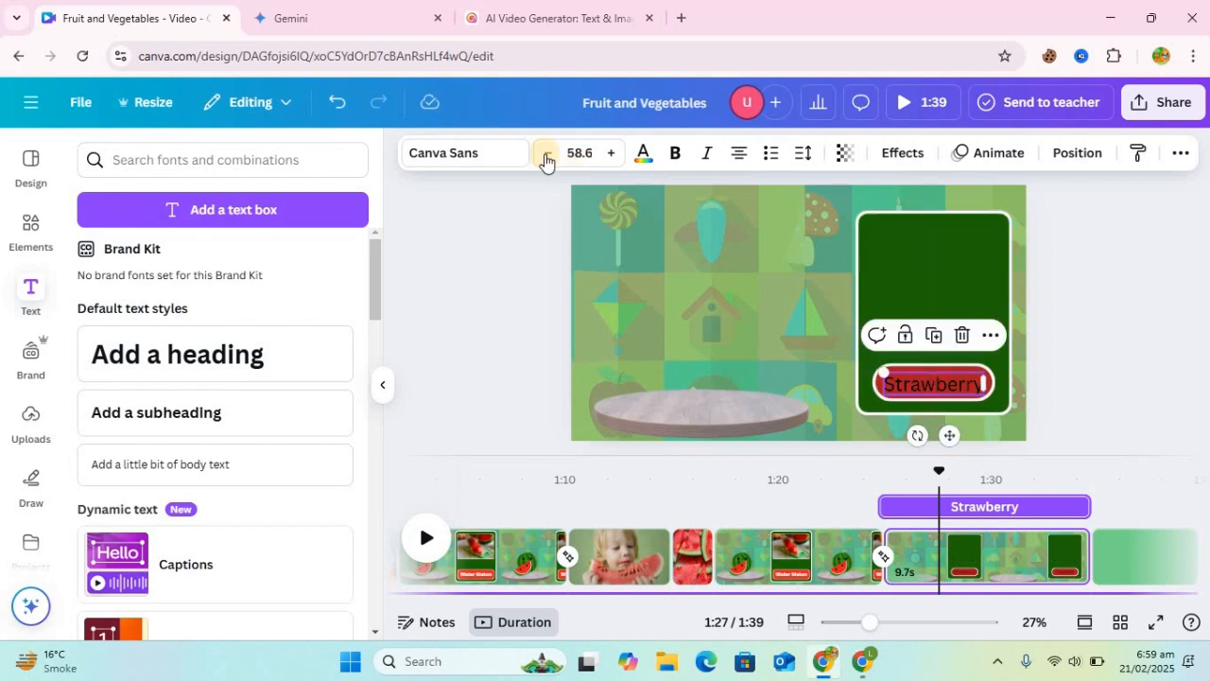
Step: Set the Strawberry label's font to Fredoka and its text colour to white
click(511, 155)
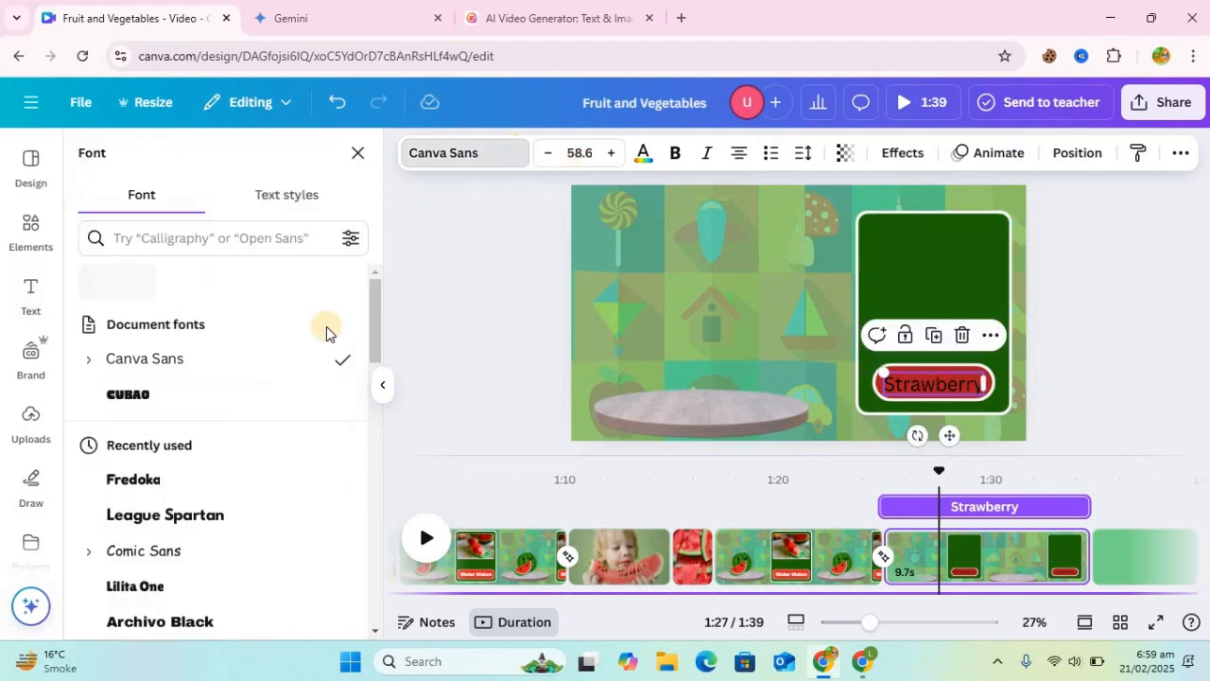
click(148, 400)
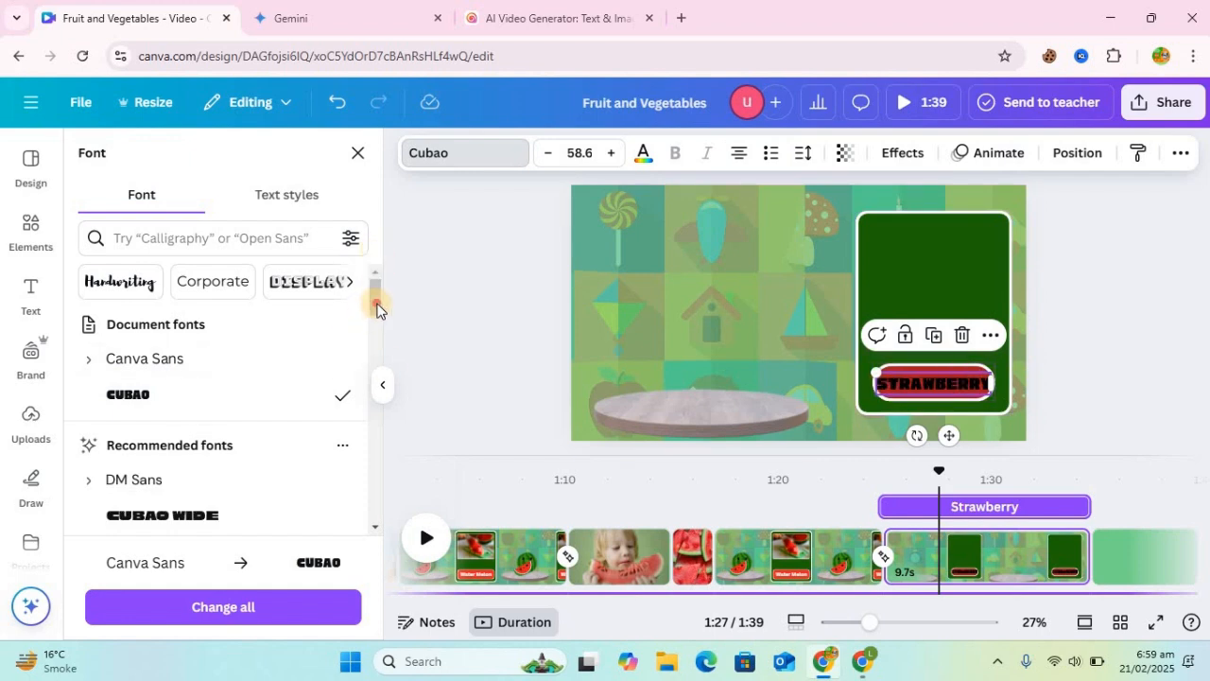
drag(375, 306, 376, 334)
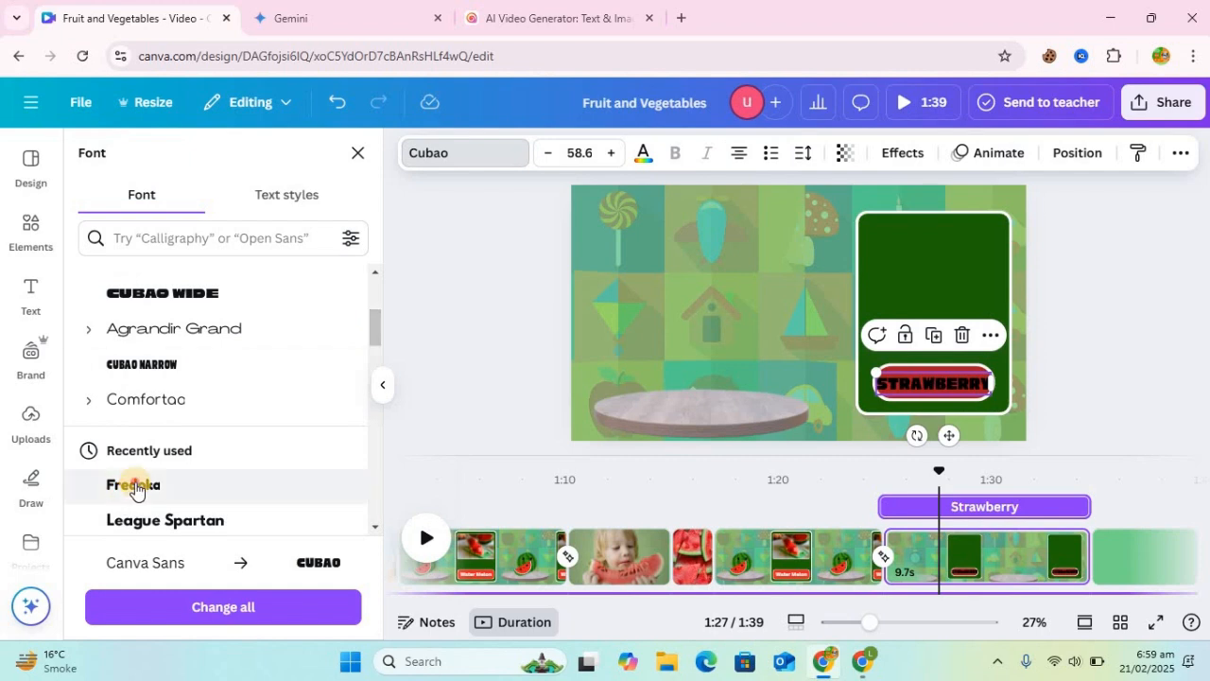
click(134, 487)
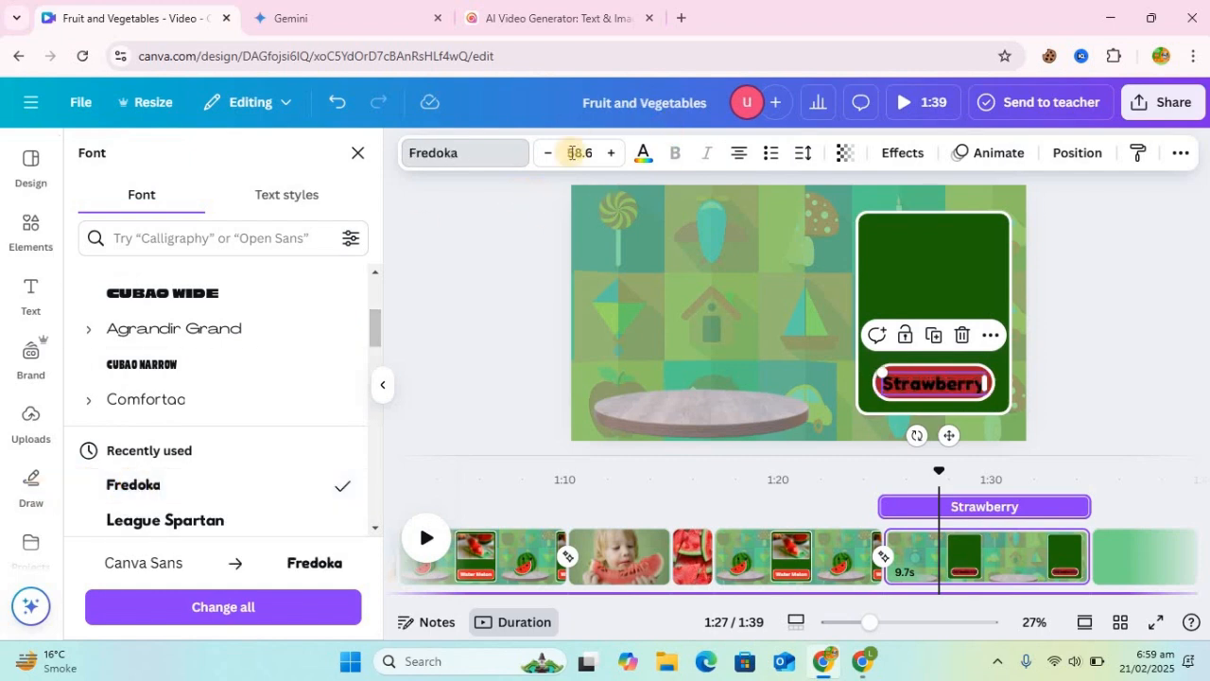
click(644, 156)
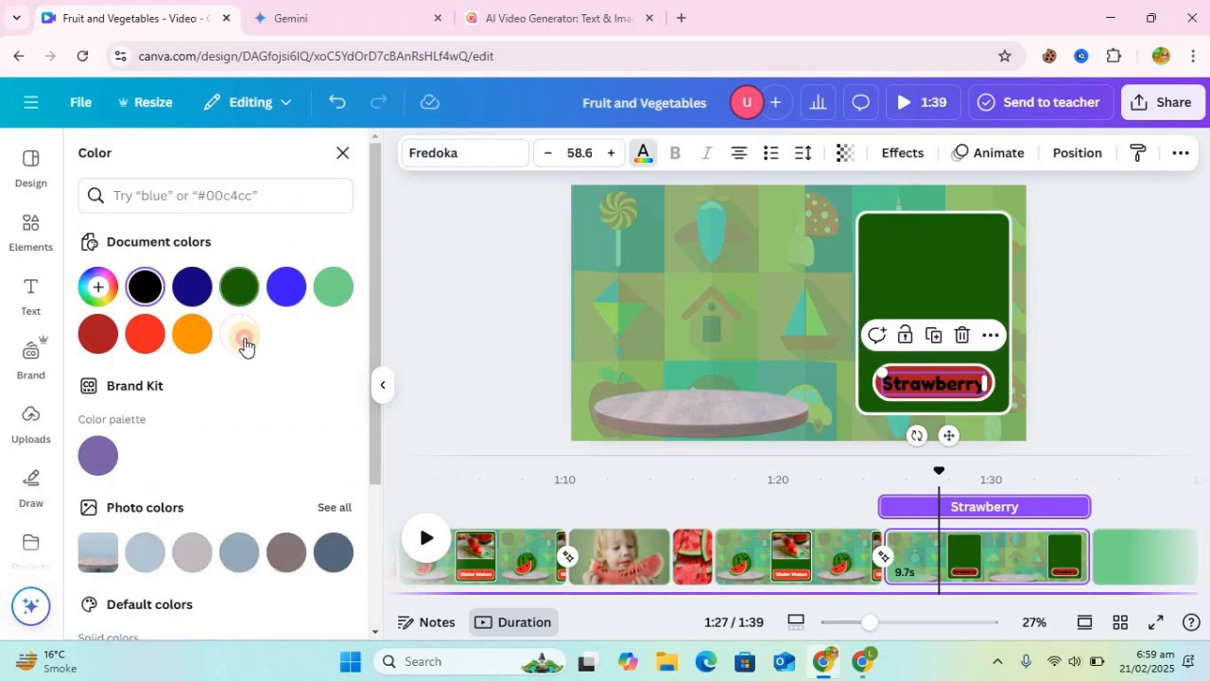
click(239, 333)
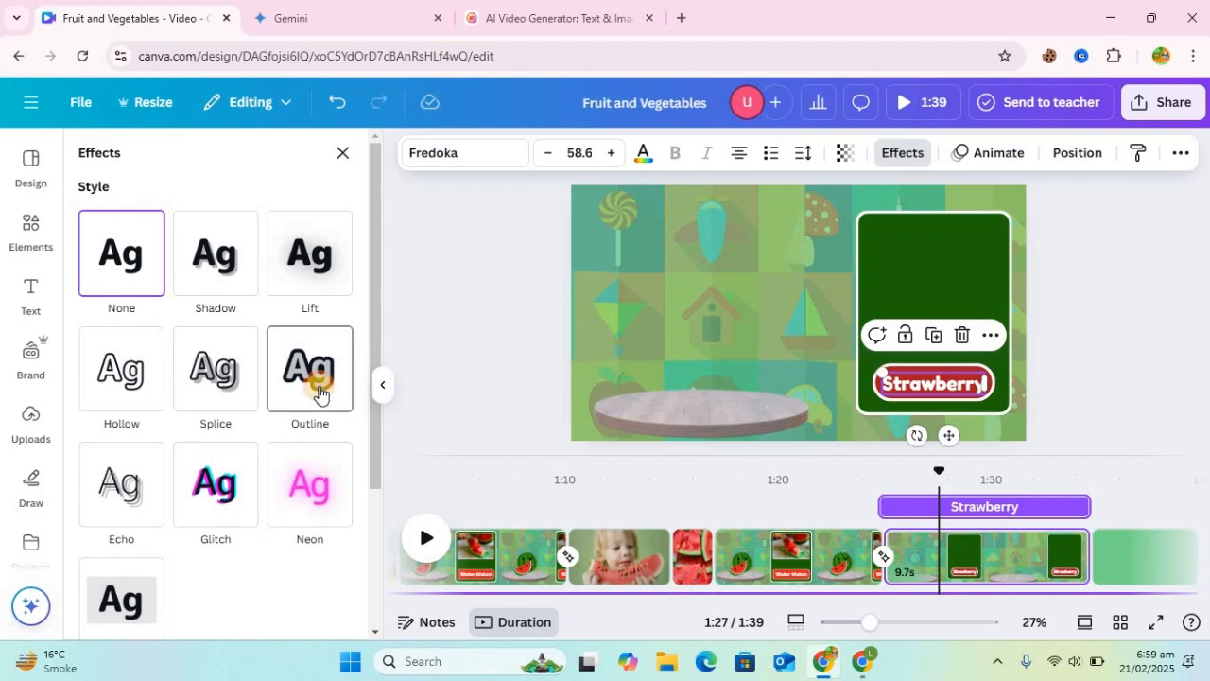
Step: Apply the Outline effect to the Strawberry label with black as the outline colour
click(320, 394)
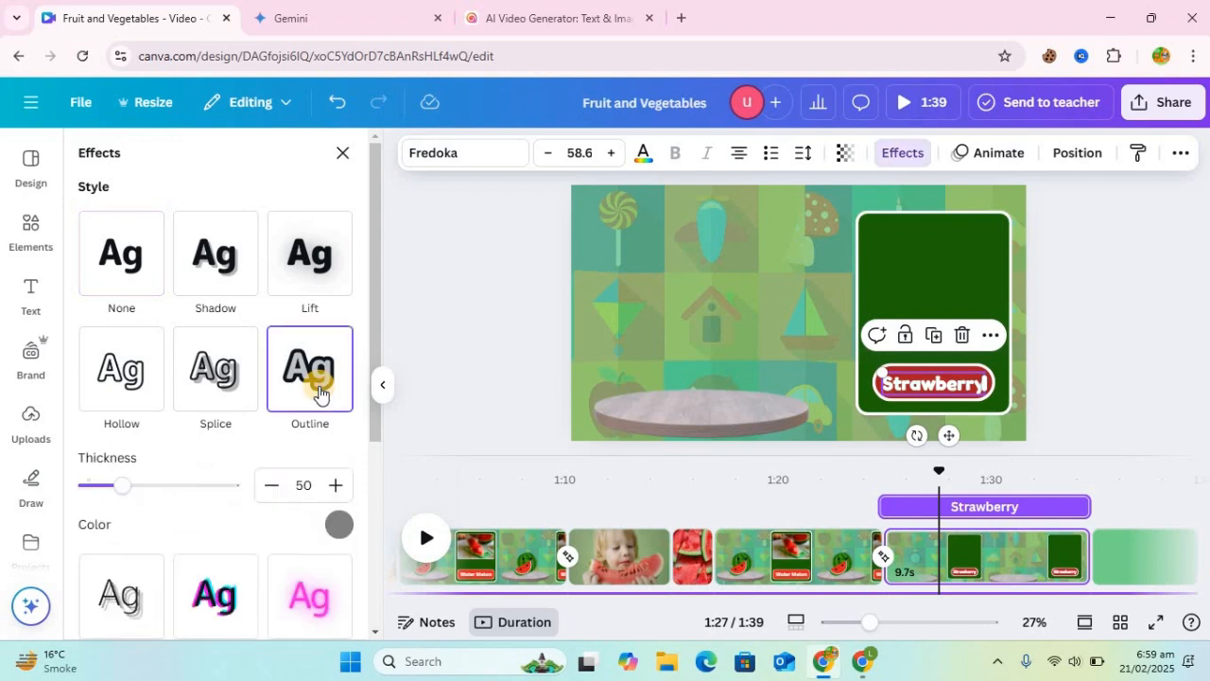
click(336, 524)
click(129, 347)
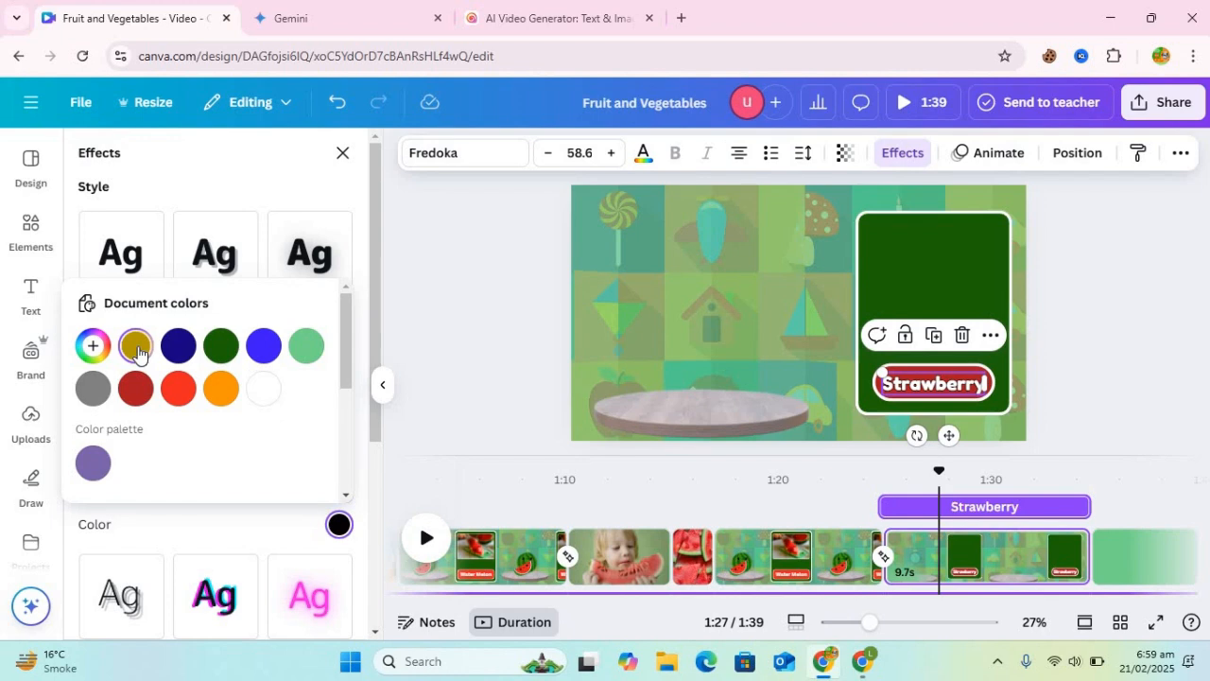
click(509, 328)
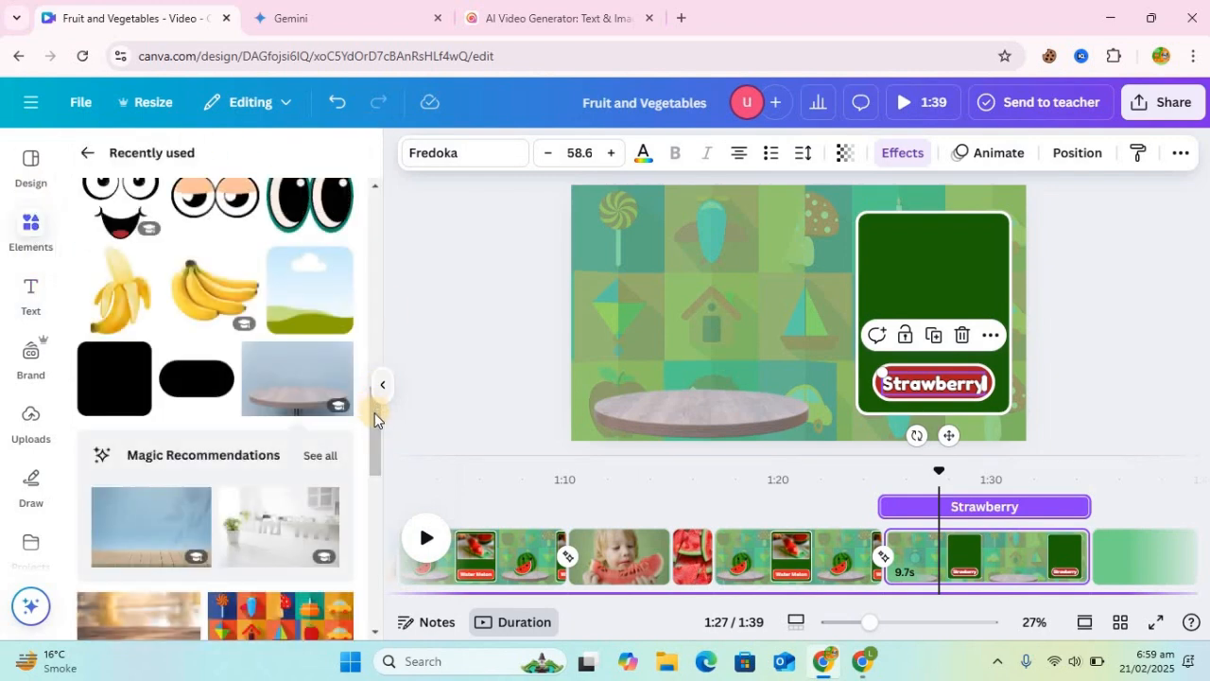
Step: Add the landscape picture frame to the green panel above the Strawberry label and resize it to fit the space
drag(306, 299, 957, 284)
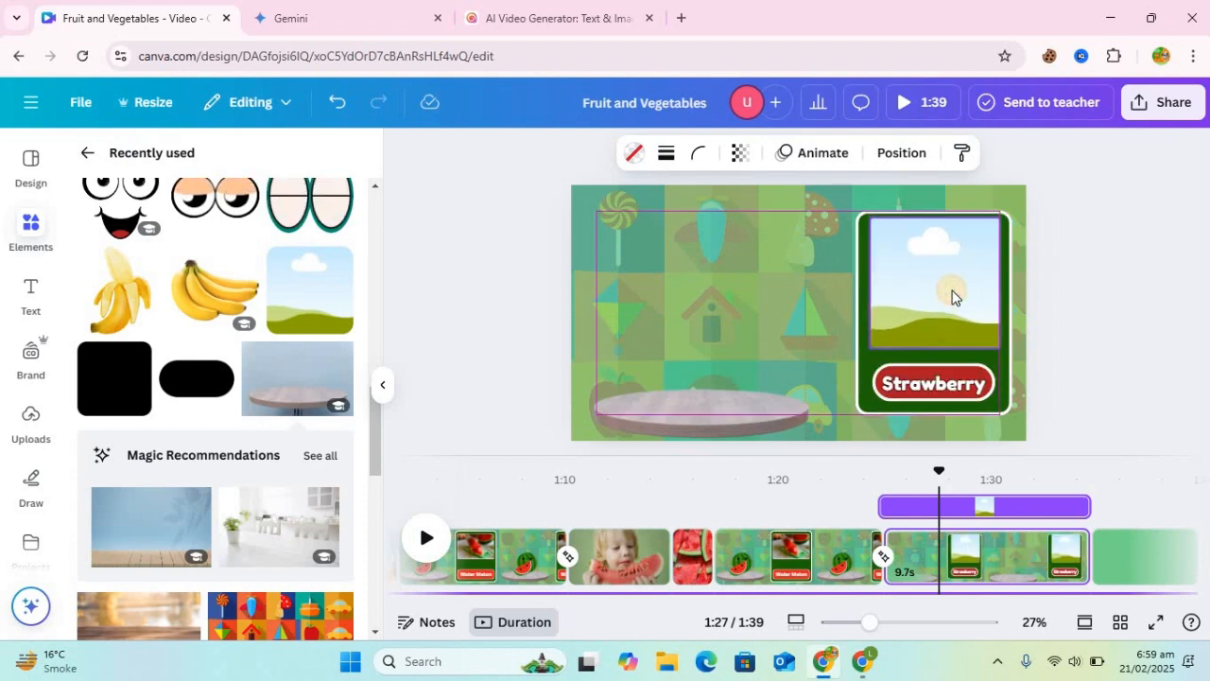
drag(934, 342, 934, 339)
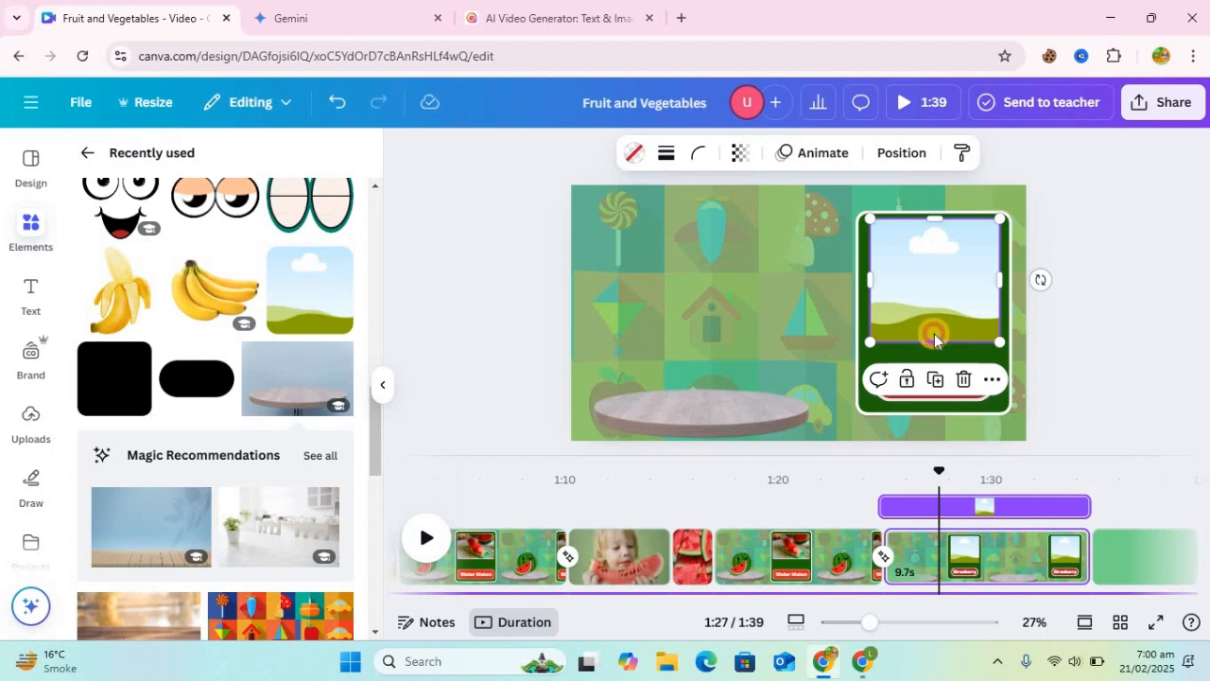
drag(932, 323, 932, 324)
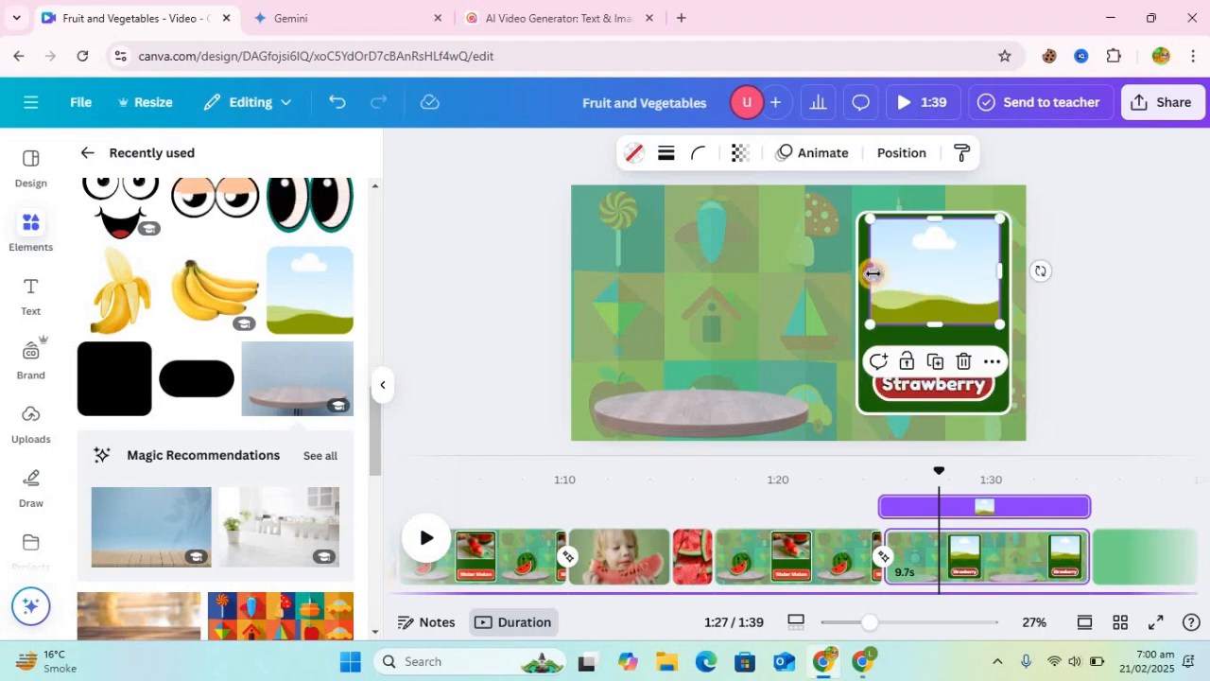
drag(869, 273, 866, 274)
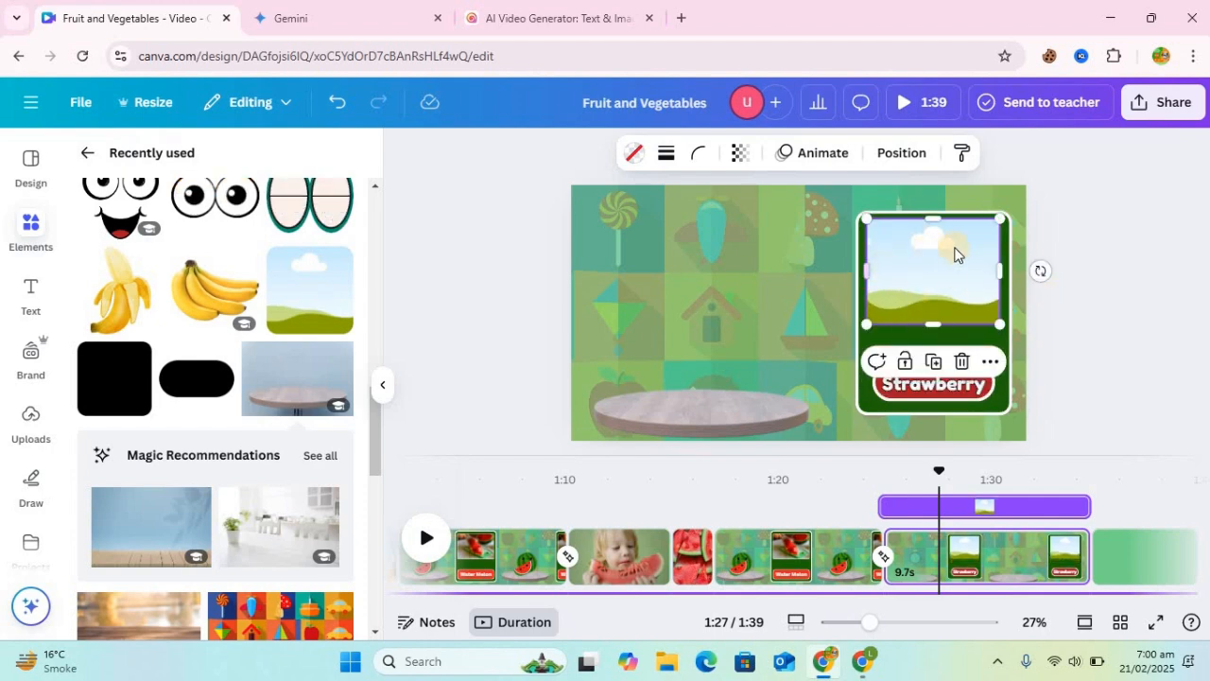
Step: Set the picture frame's corner rounding to 100
click(700, 160)
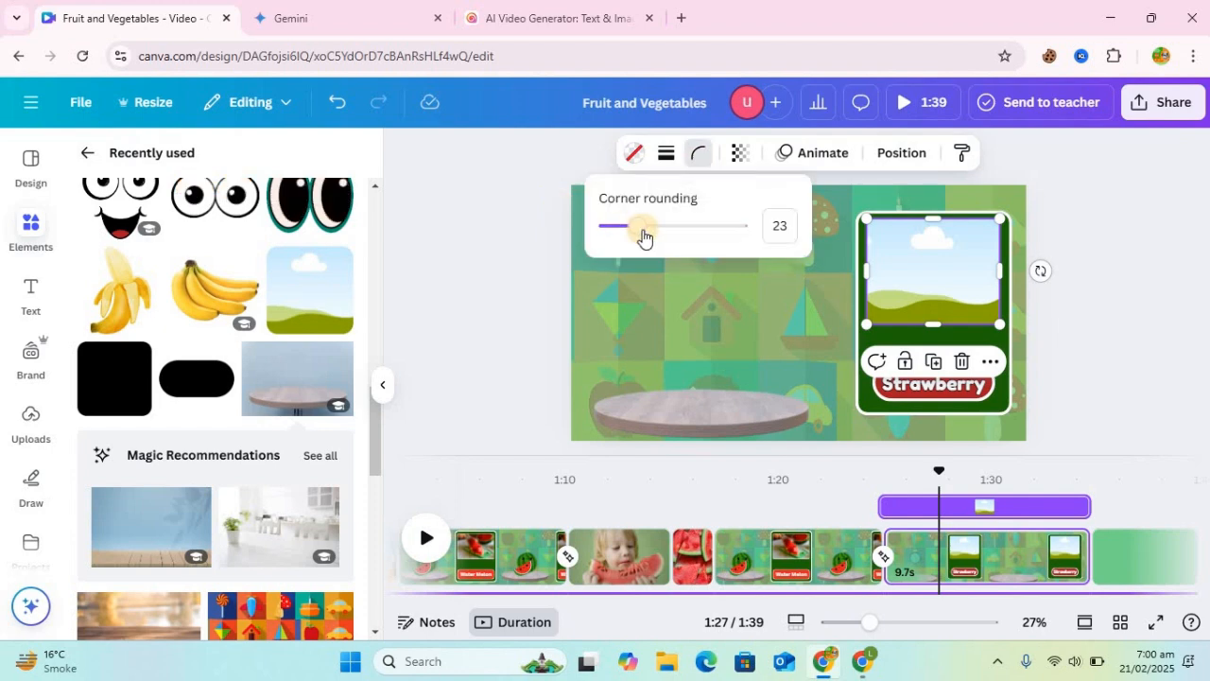
drag(586, 235, 586, 235)
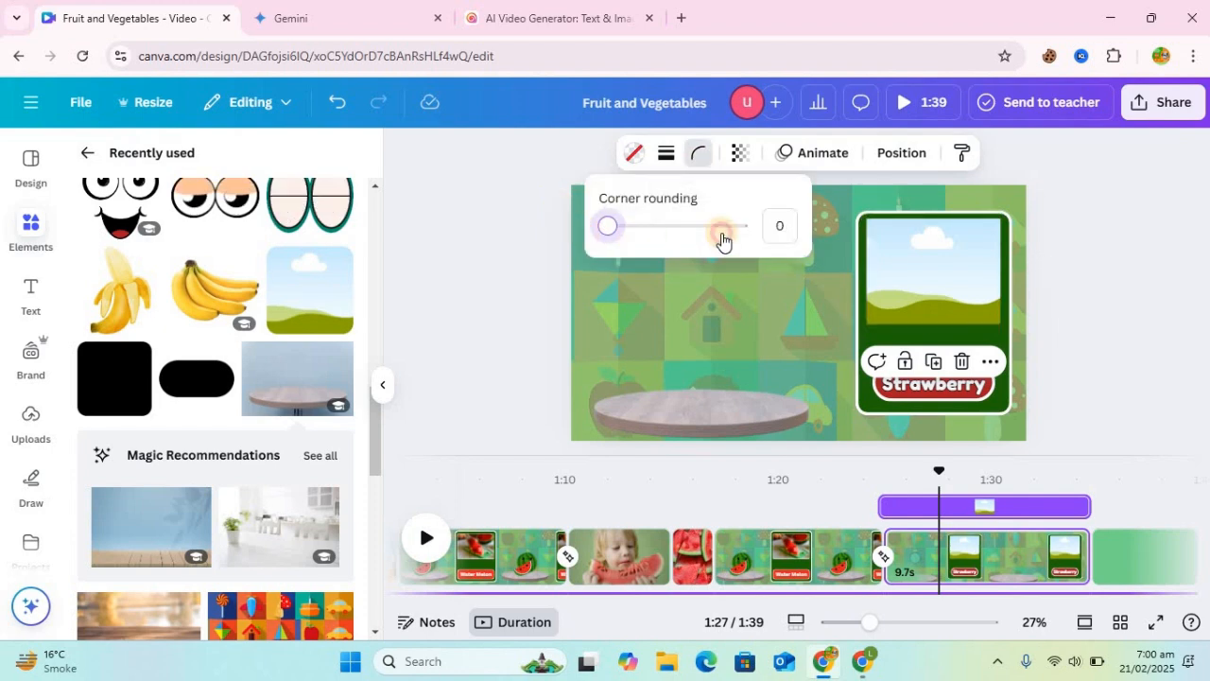
drag(721, 239, 753, 239)
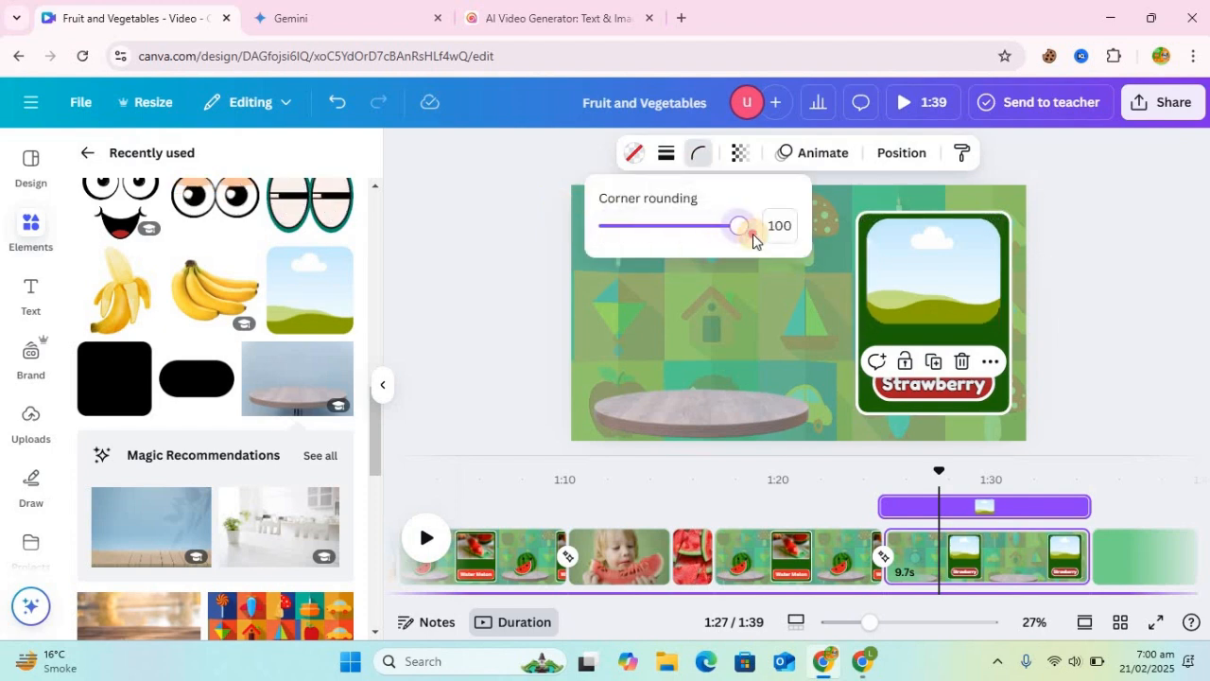
Step: Give the picture frame a solid border with a weight of 17 and colour it white
click(669, 152)
mouse_move(568, 266)
mouse_down()
mouse_move(581, 279)
mouse_move(586, 270)
mouse_up()
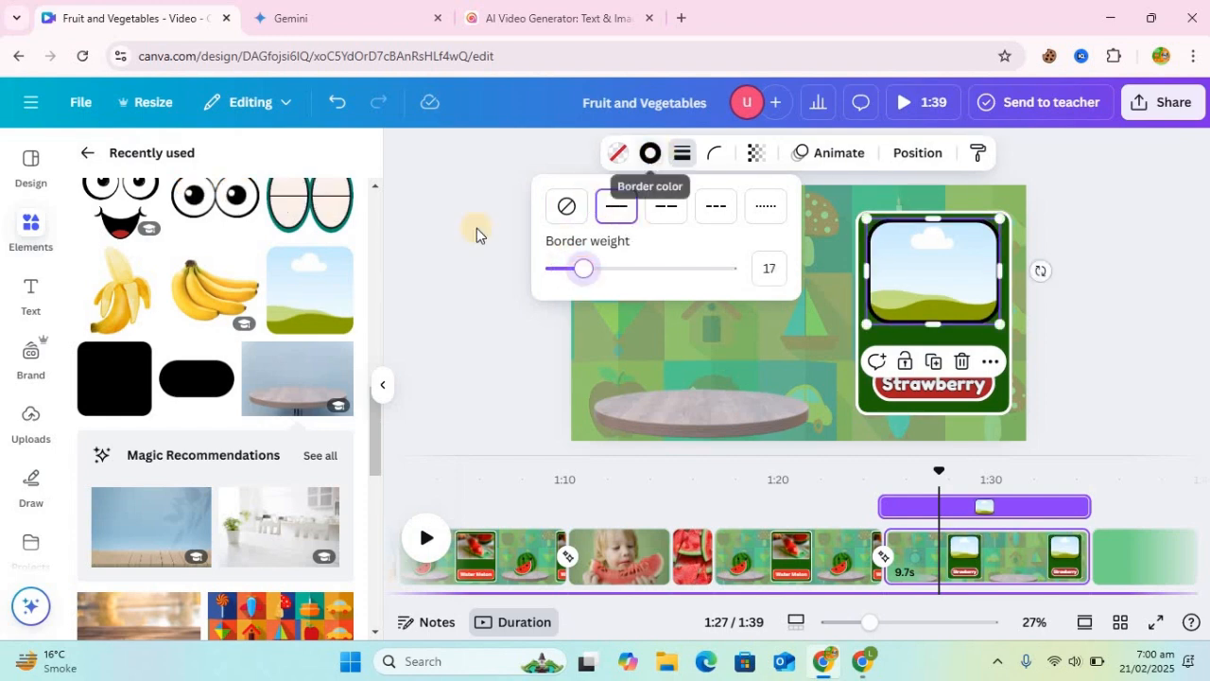
click(653, 154)
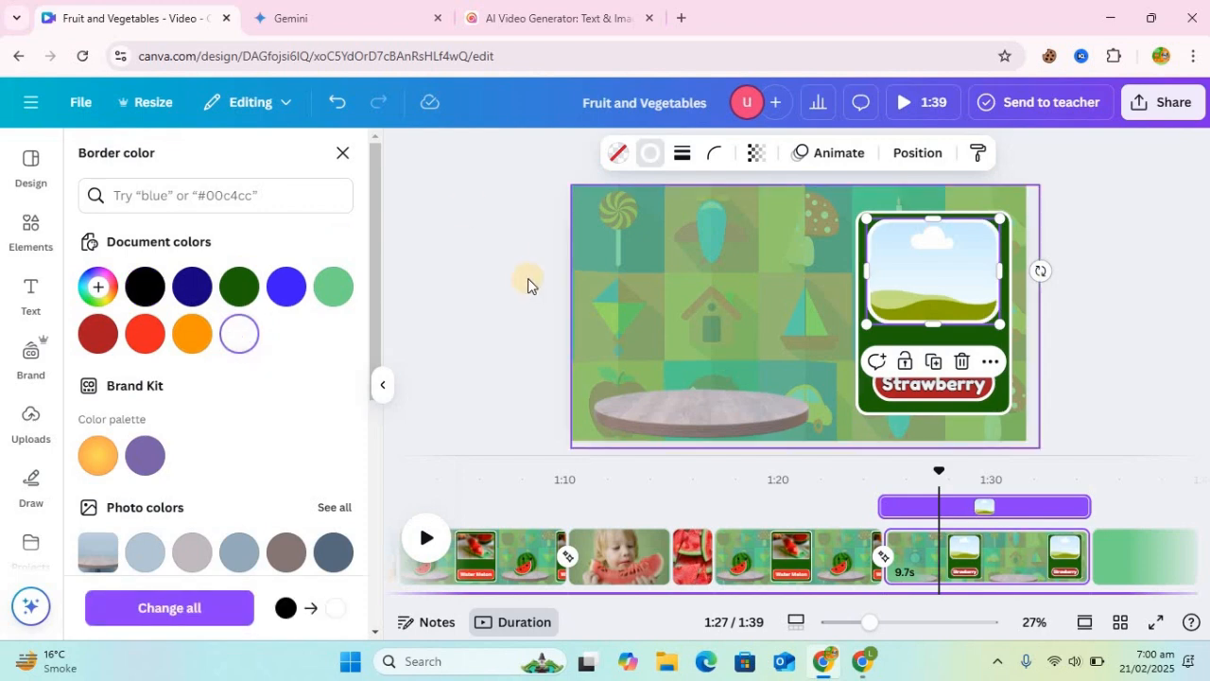
Step: Search the elements for "strawberry" and show all graphics results
click(33, 236)
click(203, 158)
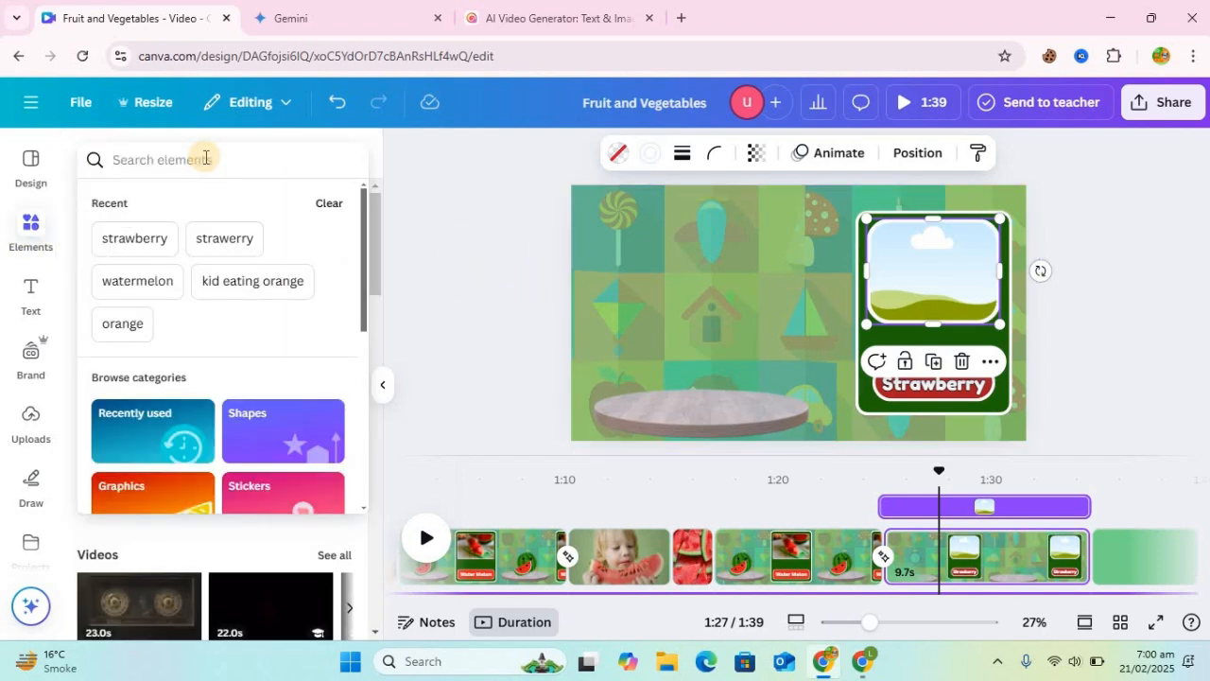
text(strawbe)
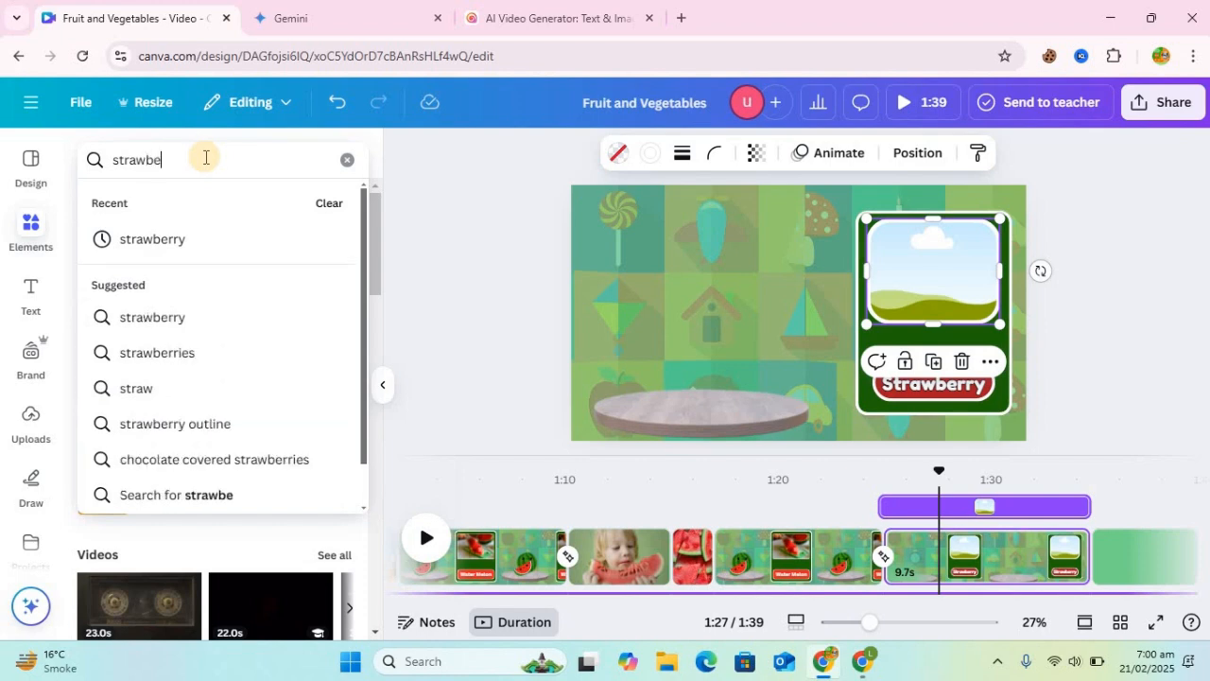
text(rry)
key(Return)
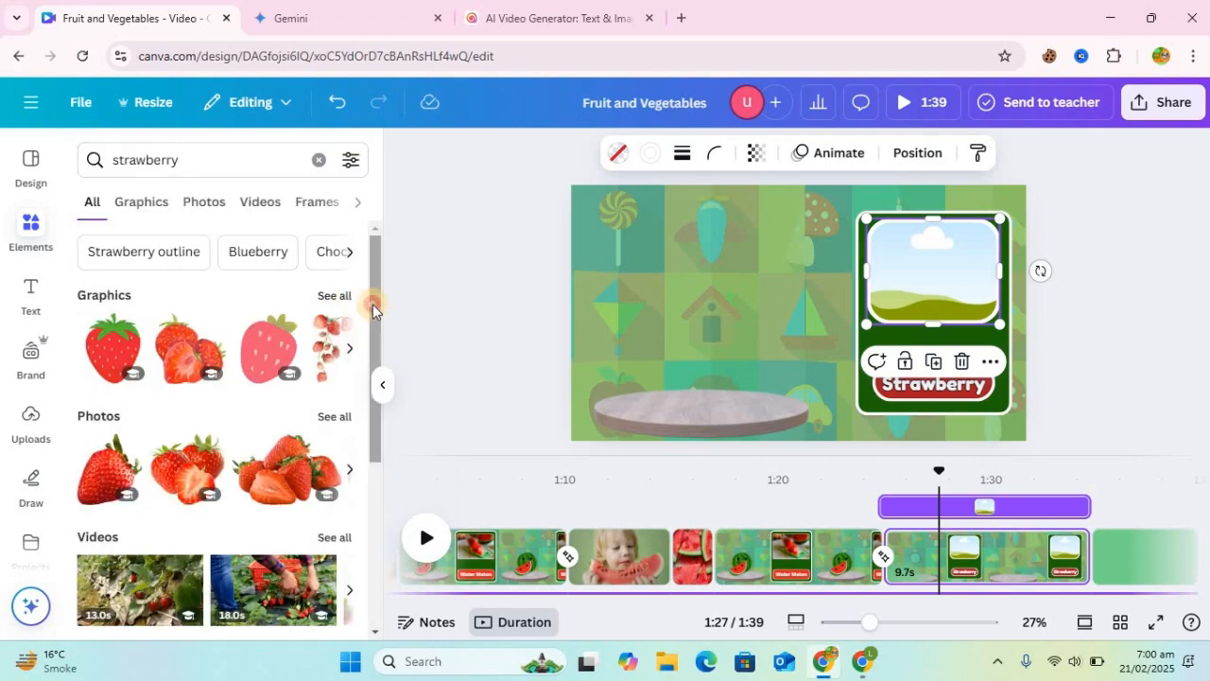
scroll(375, 331, down, 2)
scroll(369, 322, up, 2)
click(333, 296)
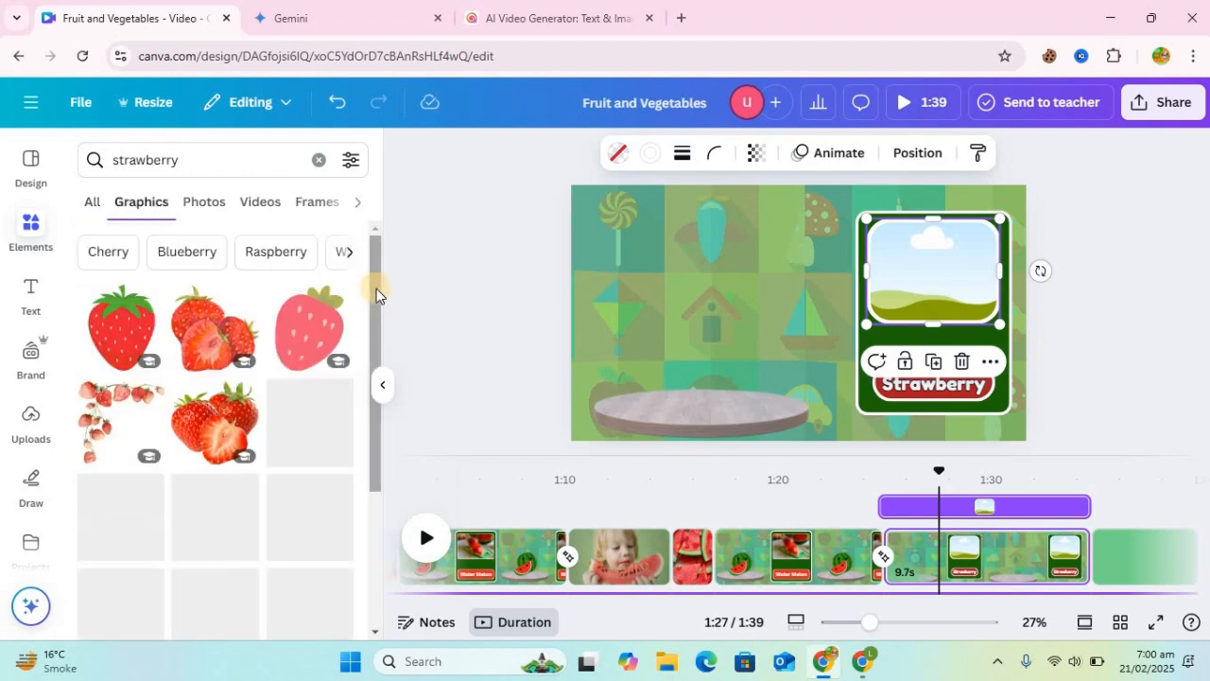
Step: Add the smiling cartoon strawberry graphic and resize it to stand on the round tabletop
drag(378, 333, 375, 456)
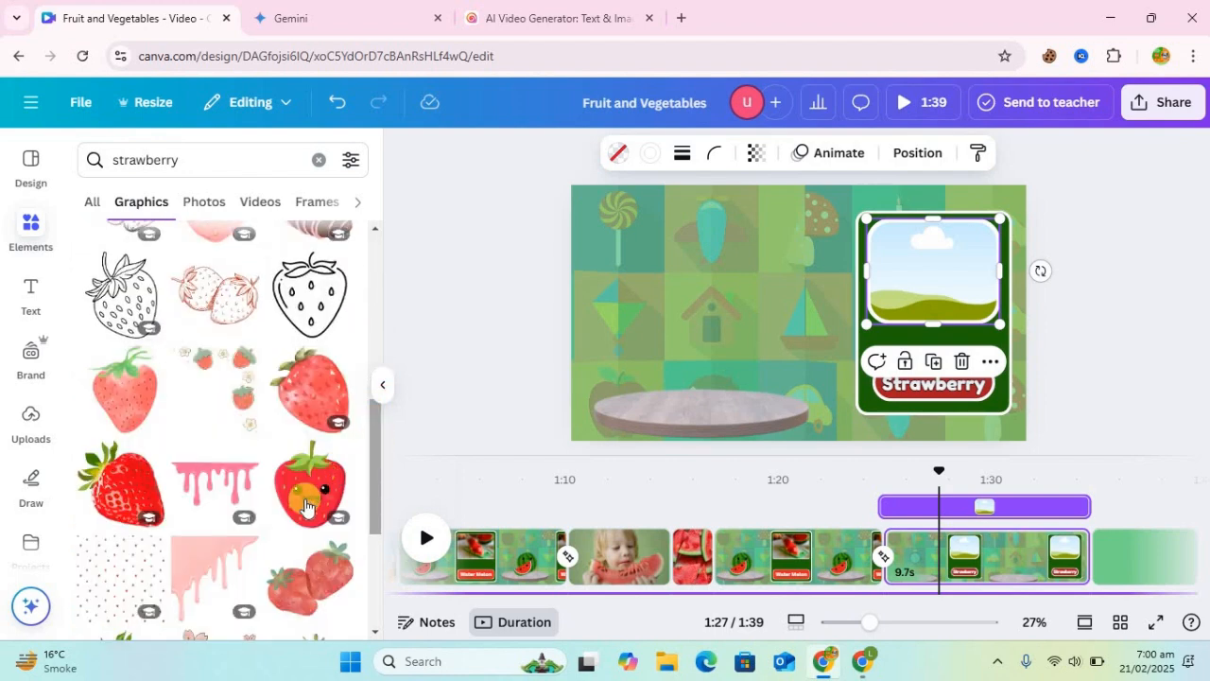
click(305, 508)
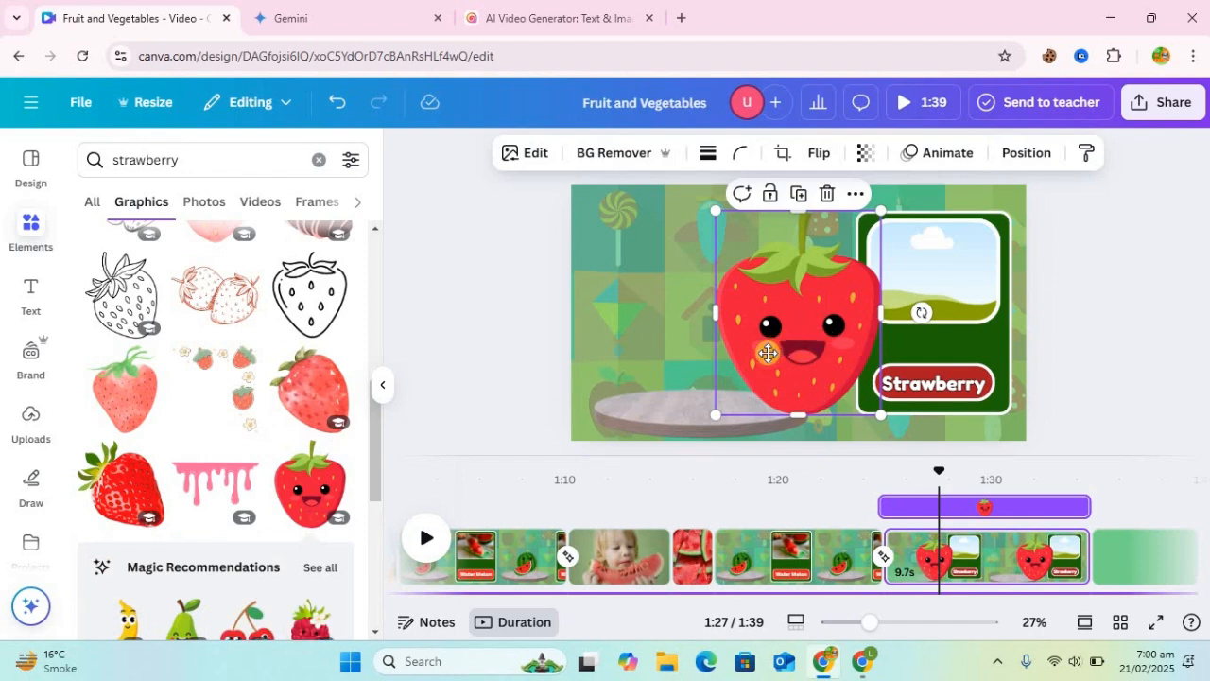
drag(768, 353, 691, 370)
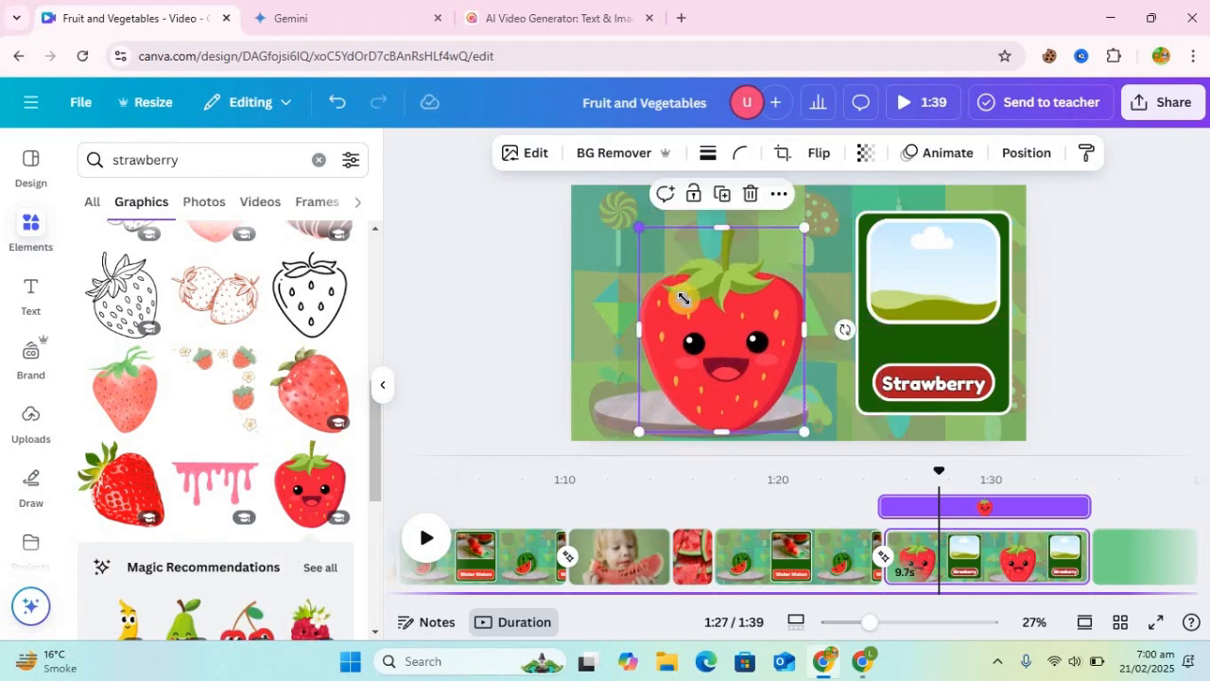
drag(684, 300, 708, 289)
drag(766, 406, 714, 398)
Step: Create a custom animation for the cartoon strawberry with a freehand looping path around the tabletop, keeping the Original movement style
click(931, 156)
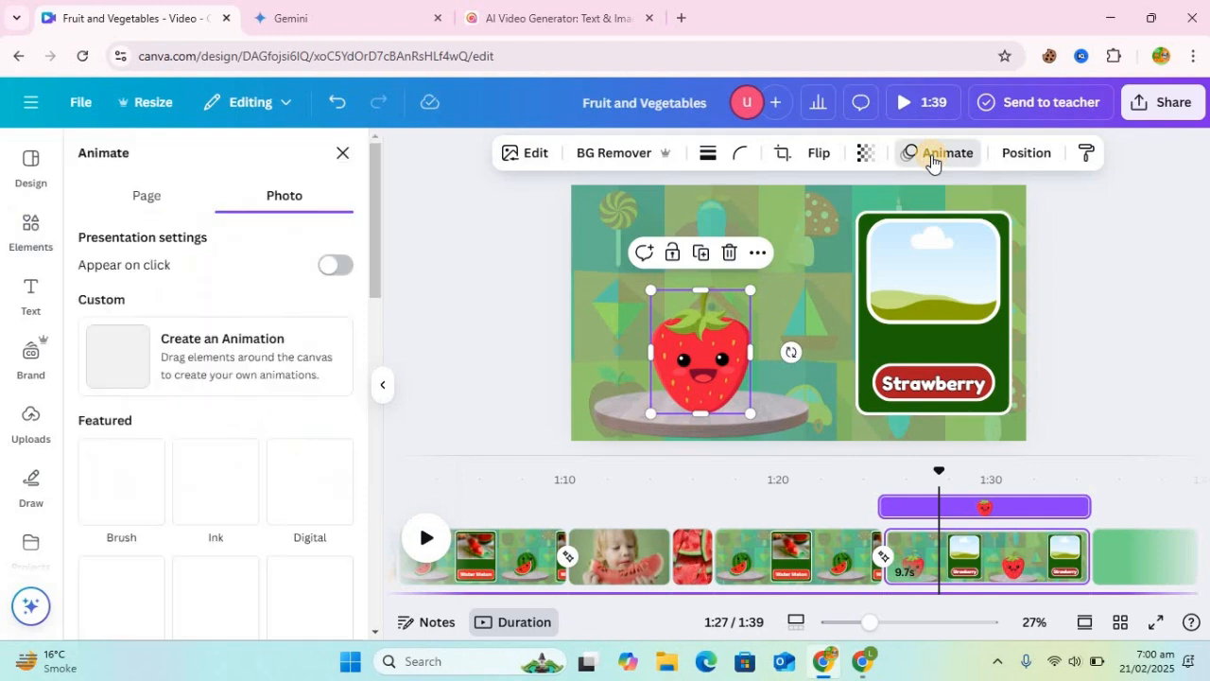
click(180, 371)
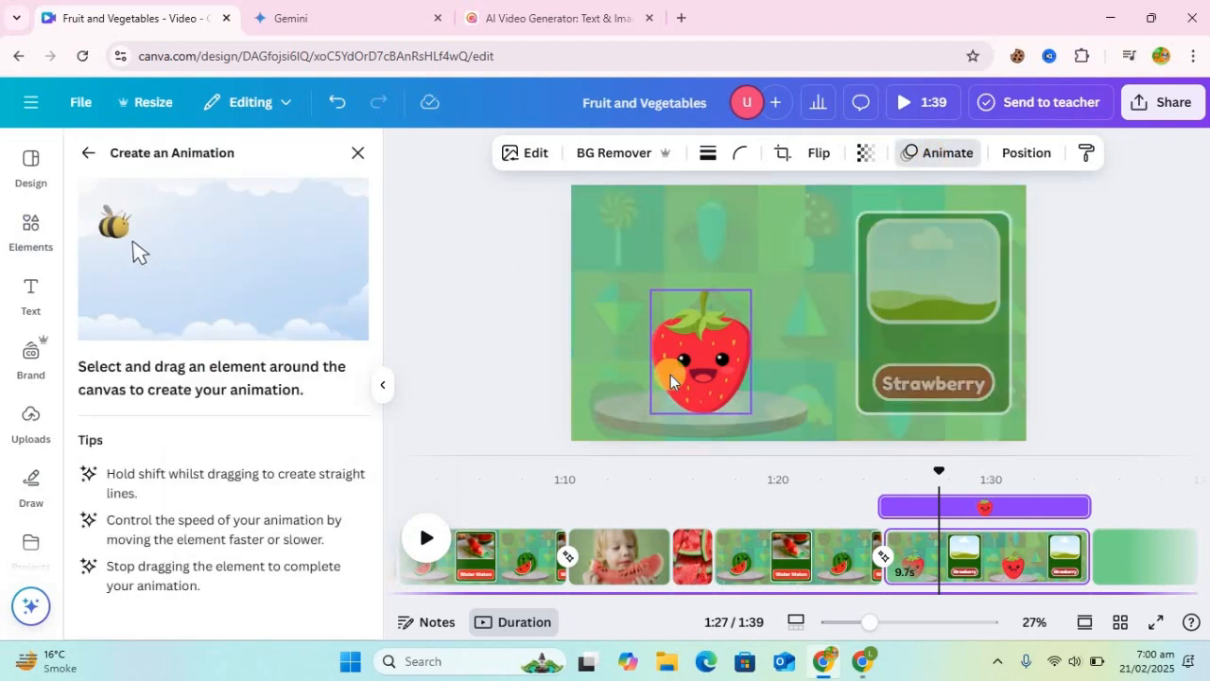
mouse_move(628, 357)
mouse_down()
mouse_move(674, 352)
mouse_move(635, 390)
mouse_move(719, 389)
mouse_move(666, 383)
mouse_move(692, 411)
mouse_move(724, 374)
mouse_move(735, 300)
mouse_move(741, 349)
mouse_move(757, 317)
mouse_move(759, 383)
mouse_move(661, 348)
mouse_move(664, 409)
mouse_move(615, 391)
mouse_move(687, 360)
mouse_move(757, 392)
mouse_move(723, 375)
mouse_move(765, 333)
mouse_move(738, 366)
mouse_move(660, 339)
mouse_move(685, 295)
mouse_move(652, 410)
mouse_move(649, 347)
mouse_move(687, 322)
mouse_move(692, 379)
mouse_move(736, 381)
mouse_up()
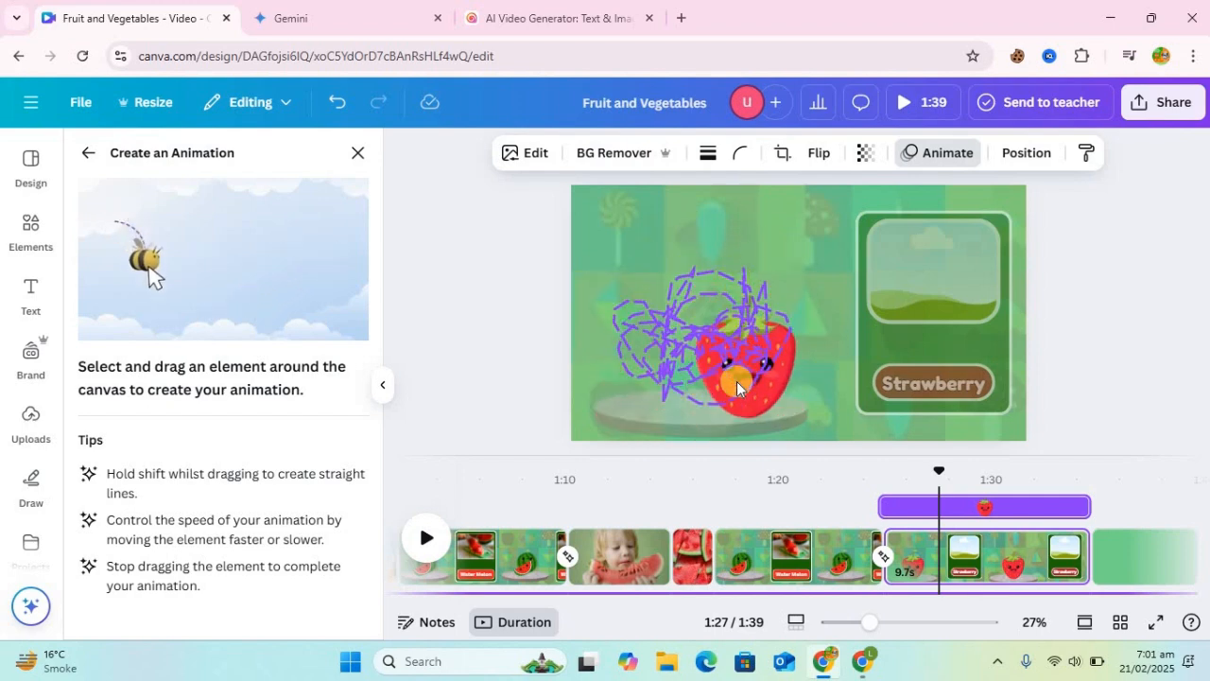
click(289, 610)
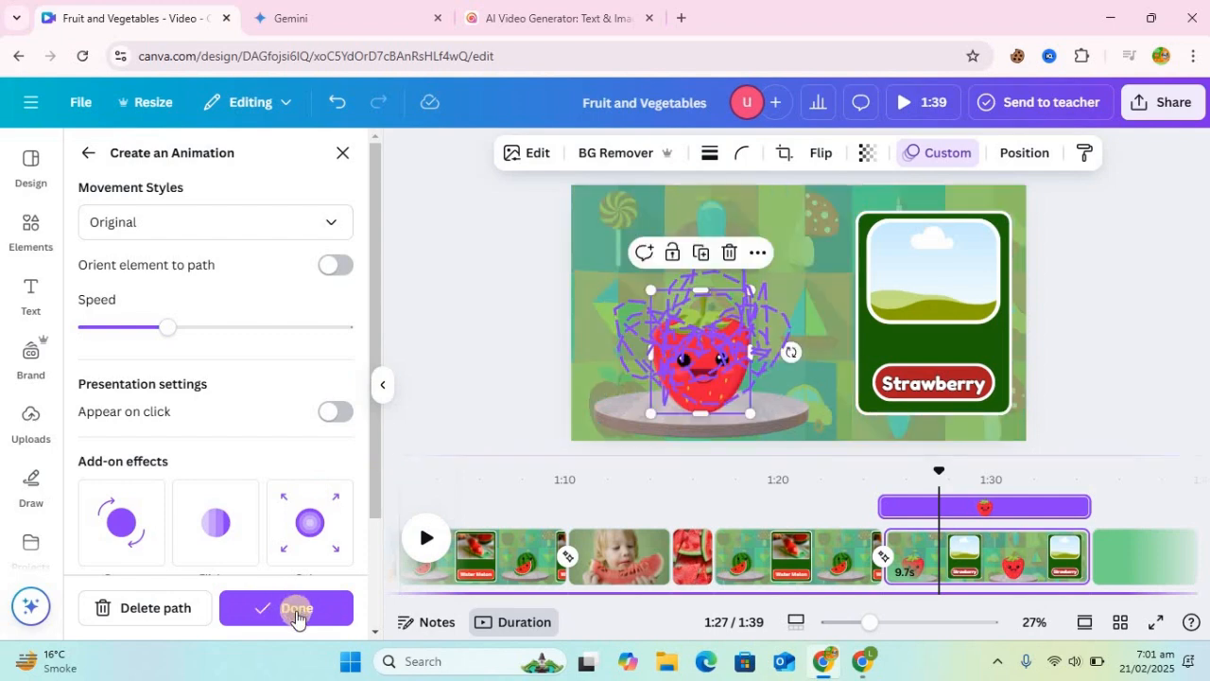
click(701, 357)
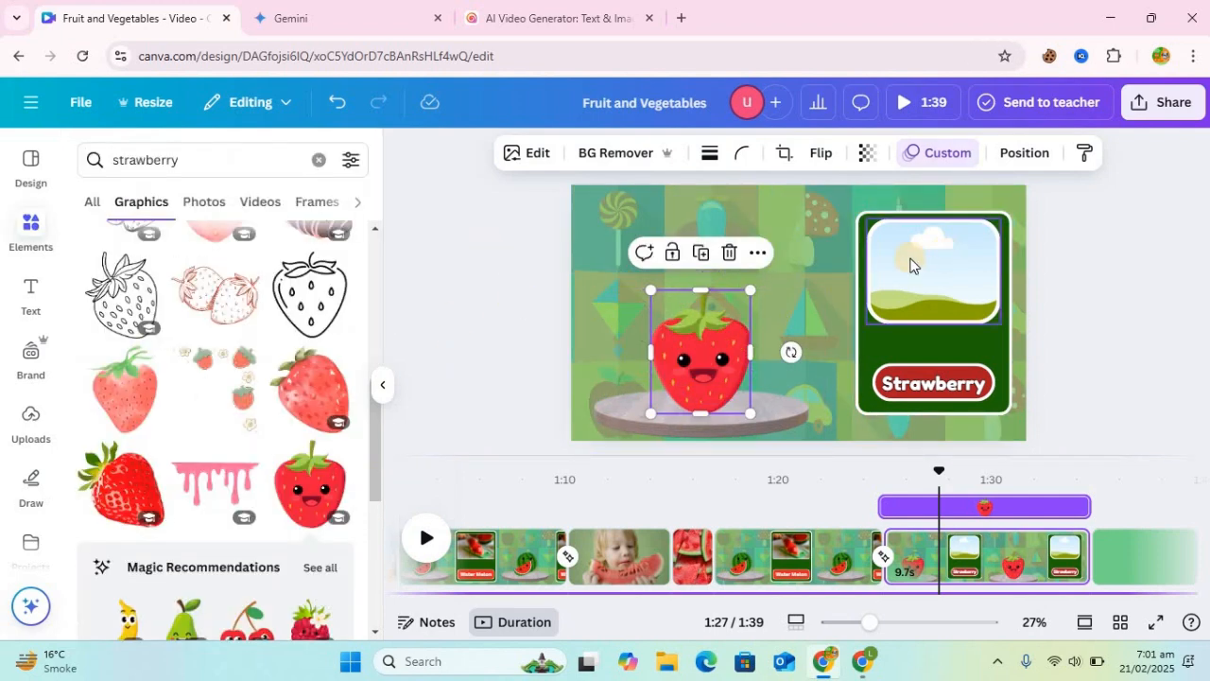
Step: Search the elements for "strawberry video" and show only video results
click(945, 252)
click(252, 189)
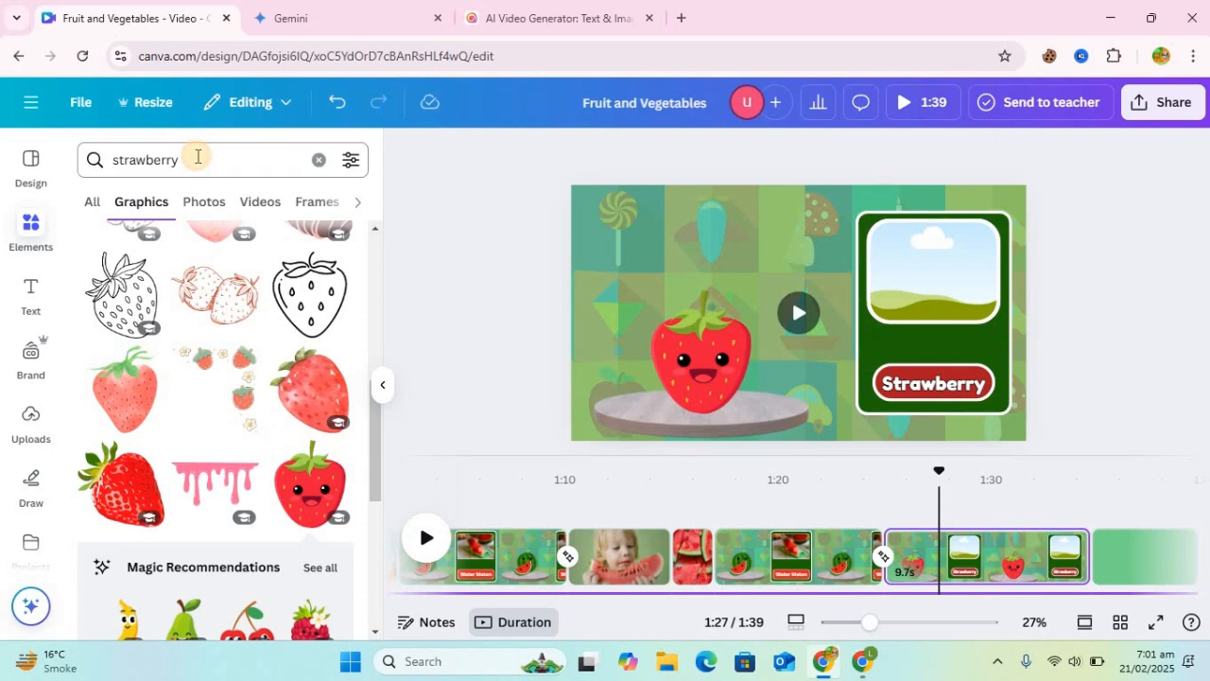
click(198, 157)
text(video)
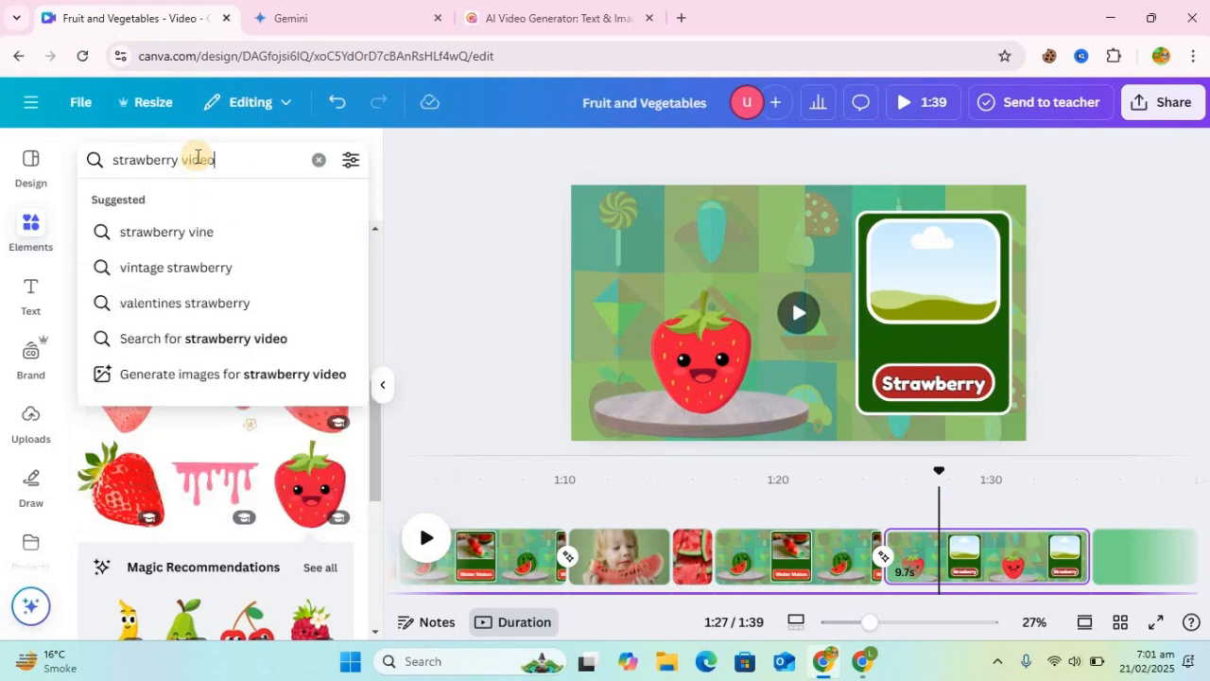
key(Return)
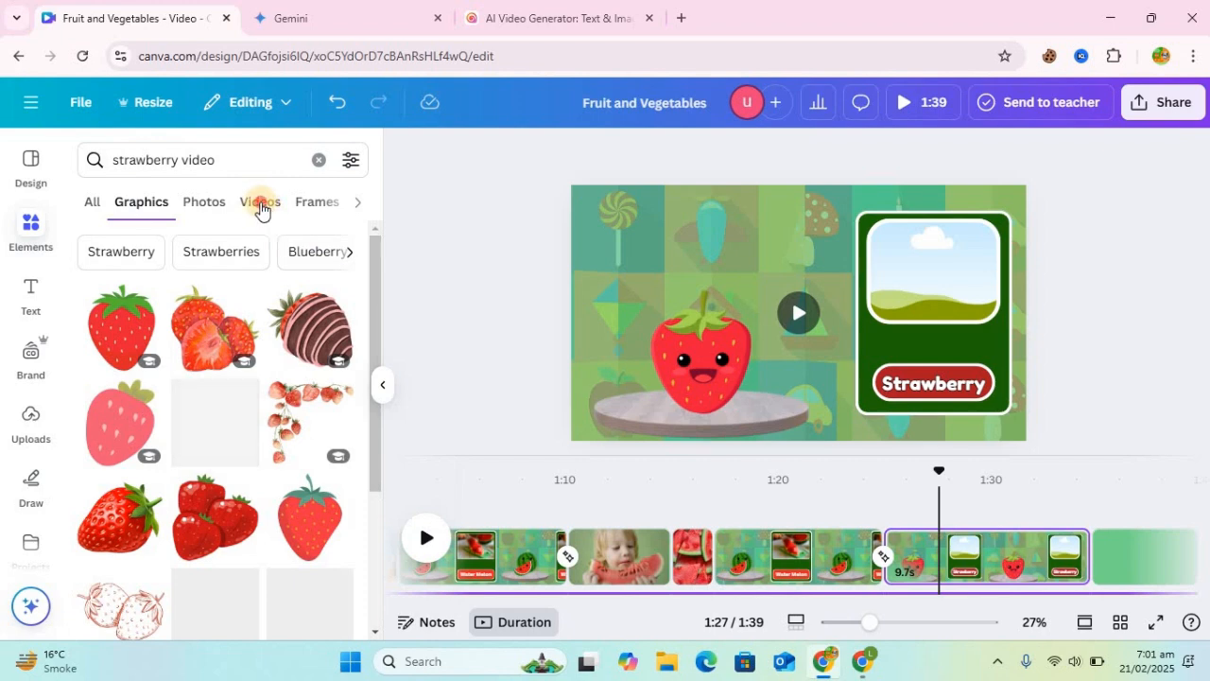
click(261, 205)
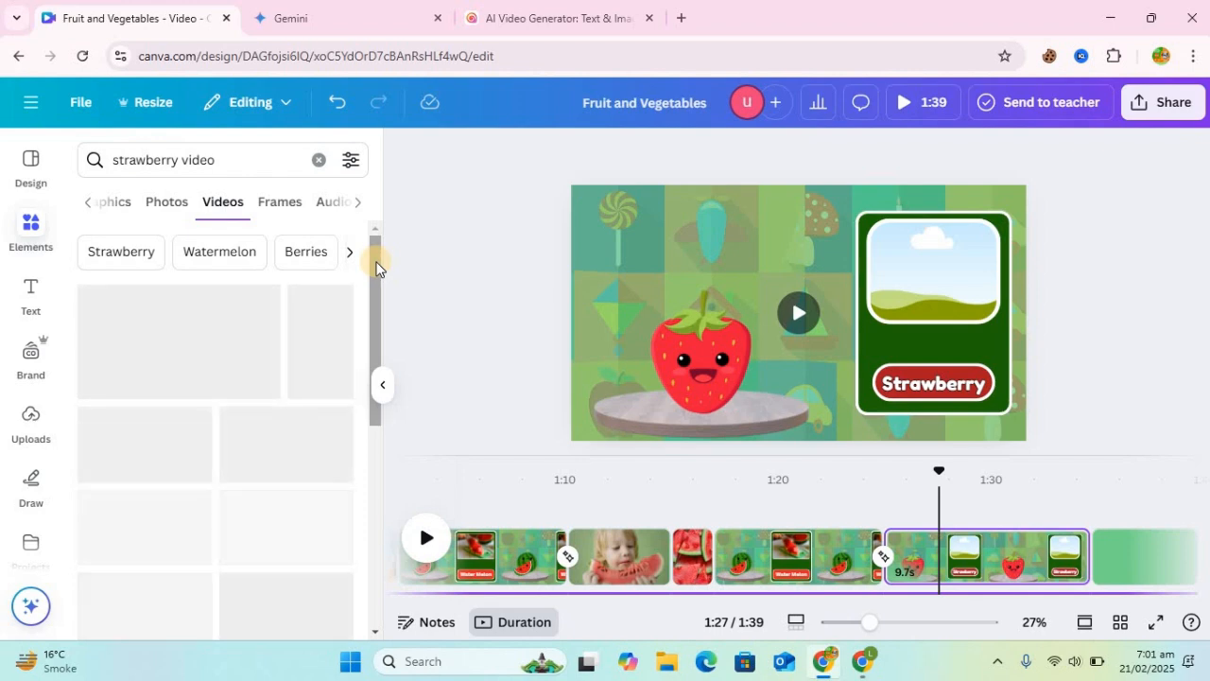
Step: Add the 30-second clip of piled whole strawberries and place it inside the picture frame above the Strawberry label
click(372, 358)
drag(372, 357, 386, 237)
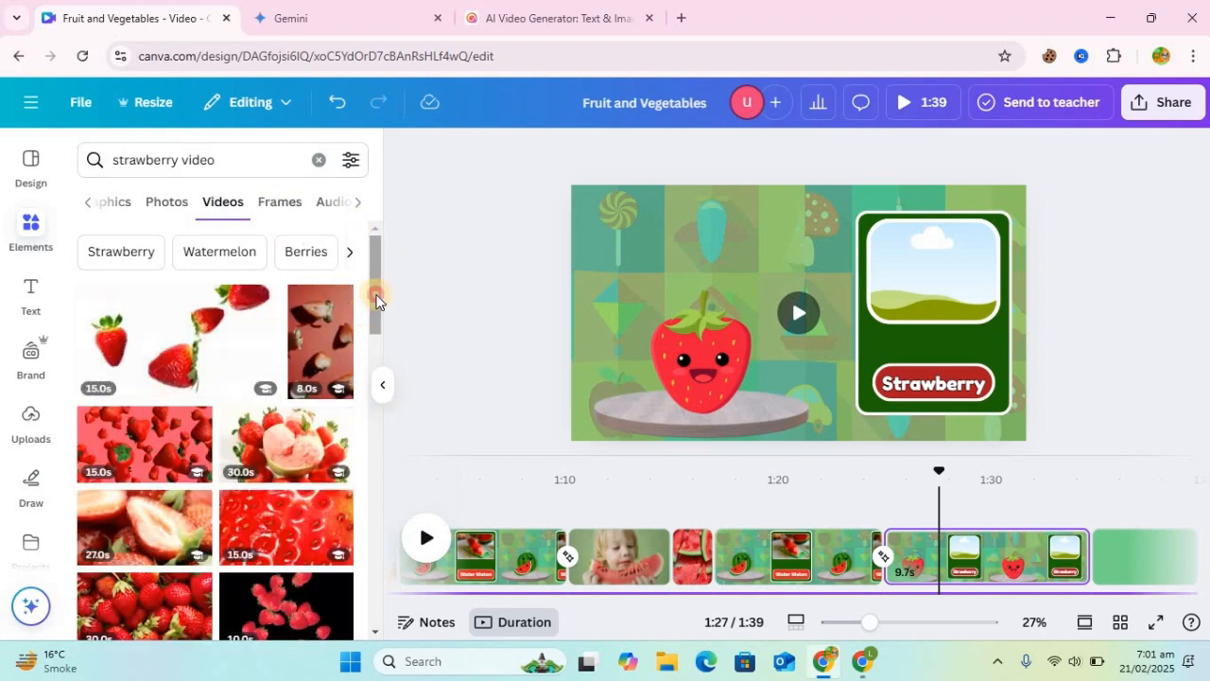
drag(375, 293, 376, 356)
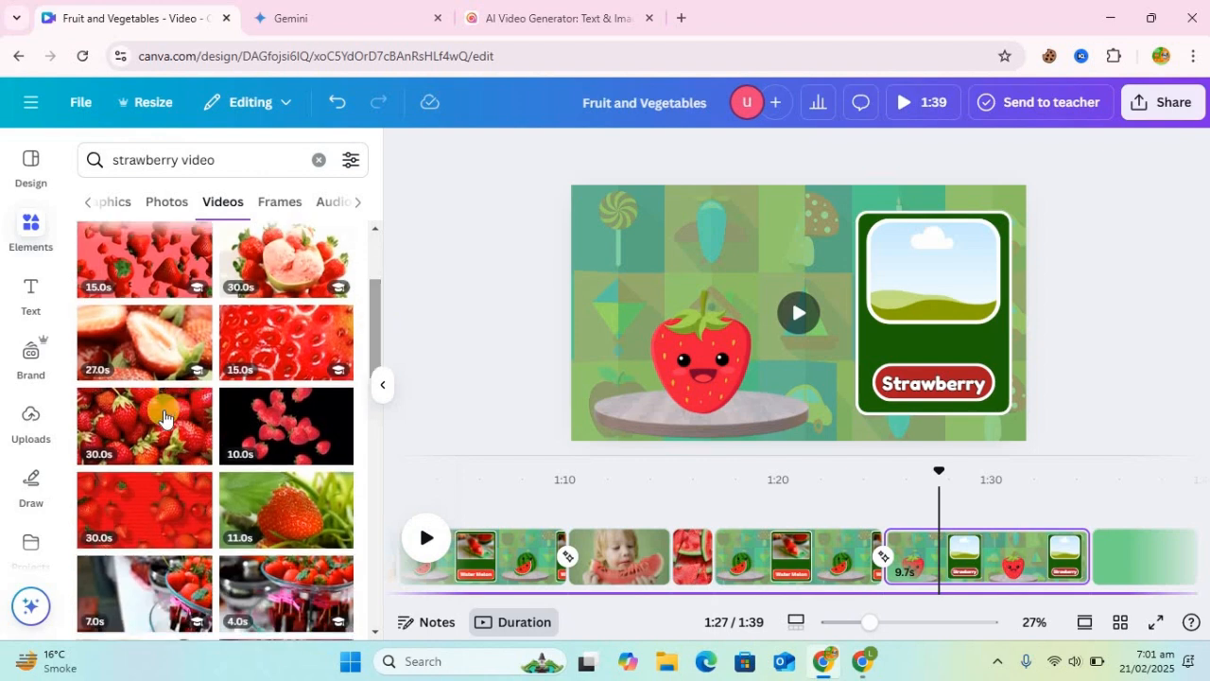
click(156, 427)
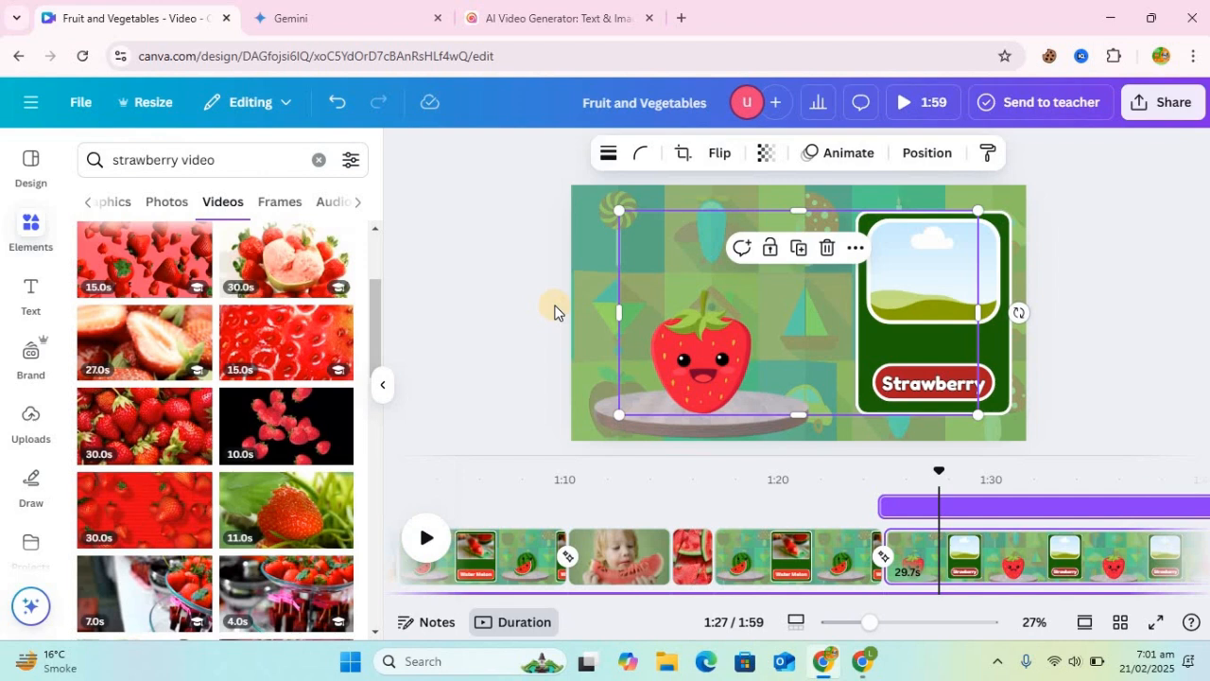
mouse_move(719, 270)
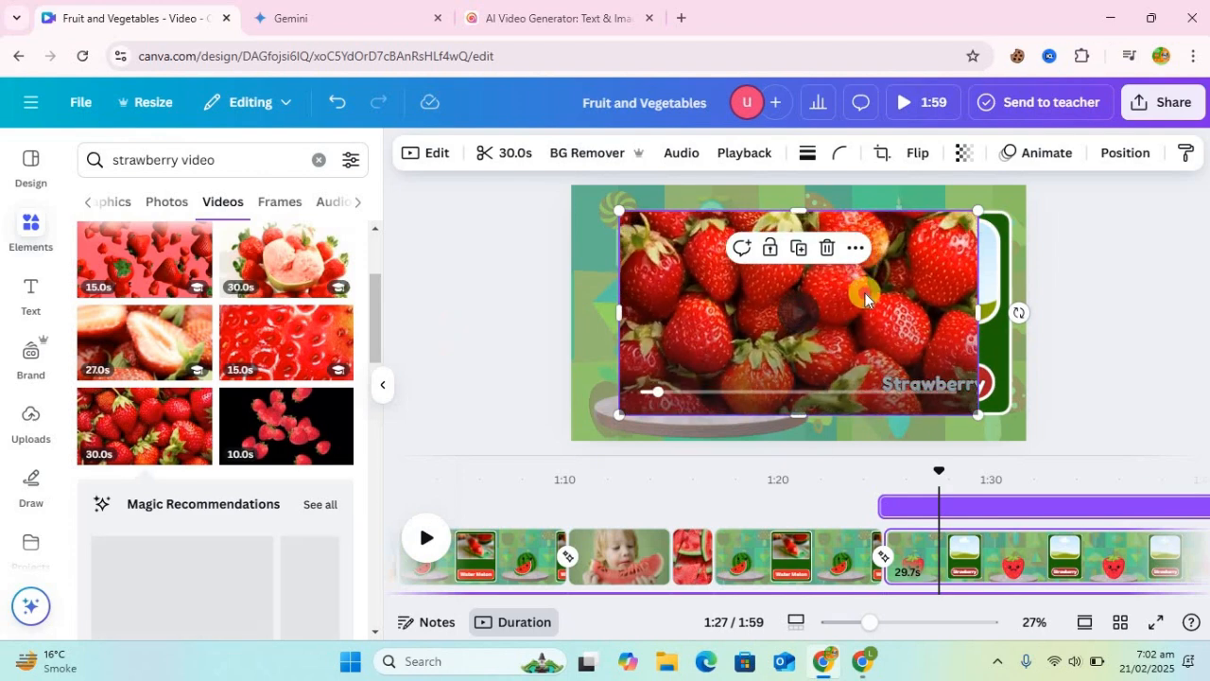
drag(794, 326, 892, 293)
click(1080, 265)
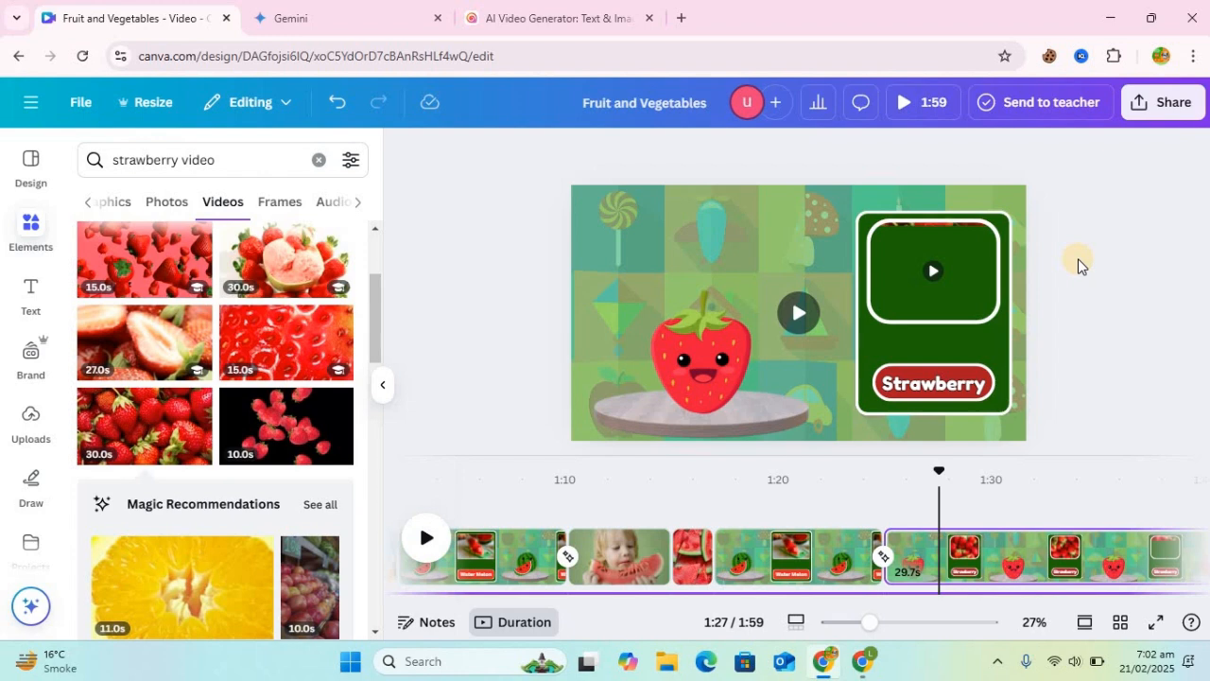
Step: Set the framed strawberry clip's playback speed to 2 and trim the clip to 3.4 seconds
click(967, 248)
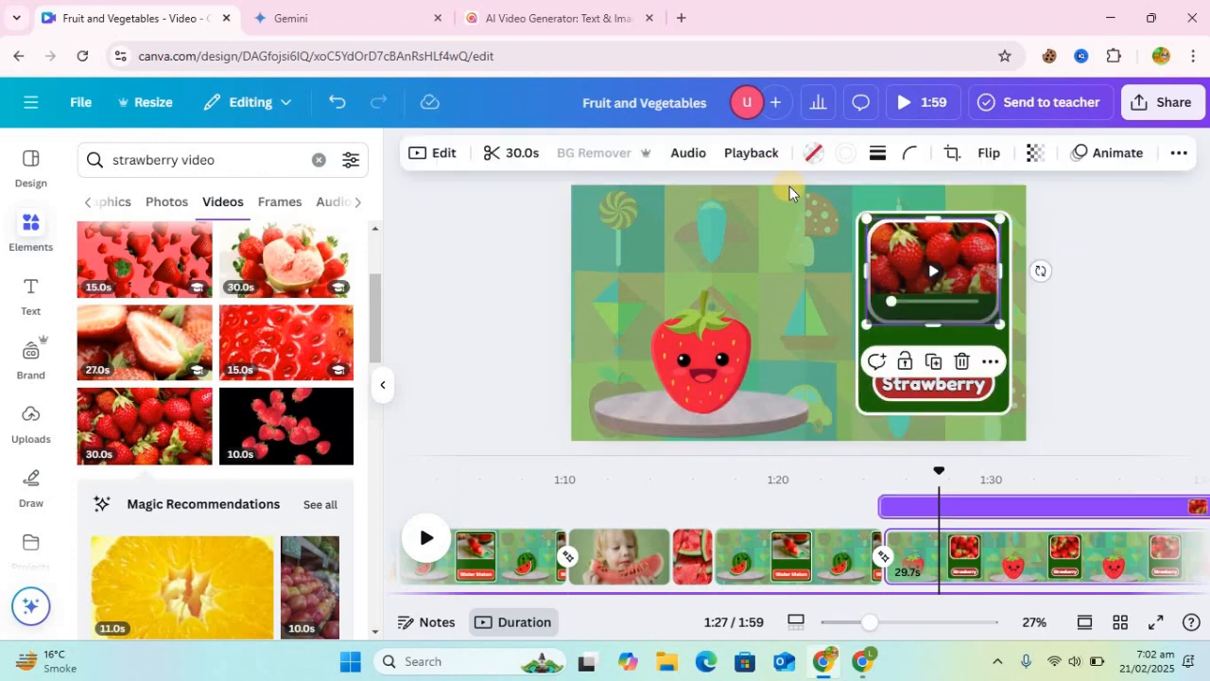
click(749, 153)
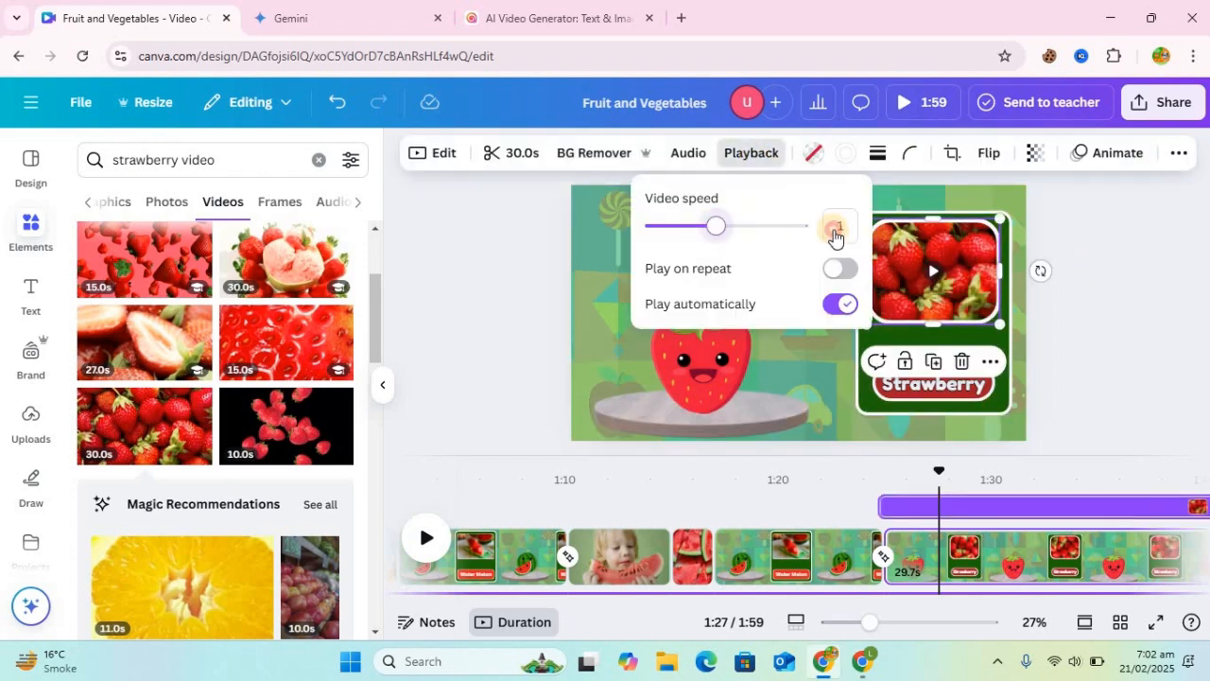
text(2)
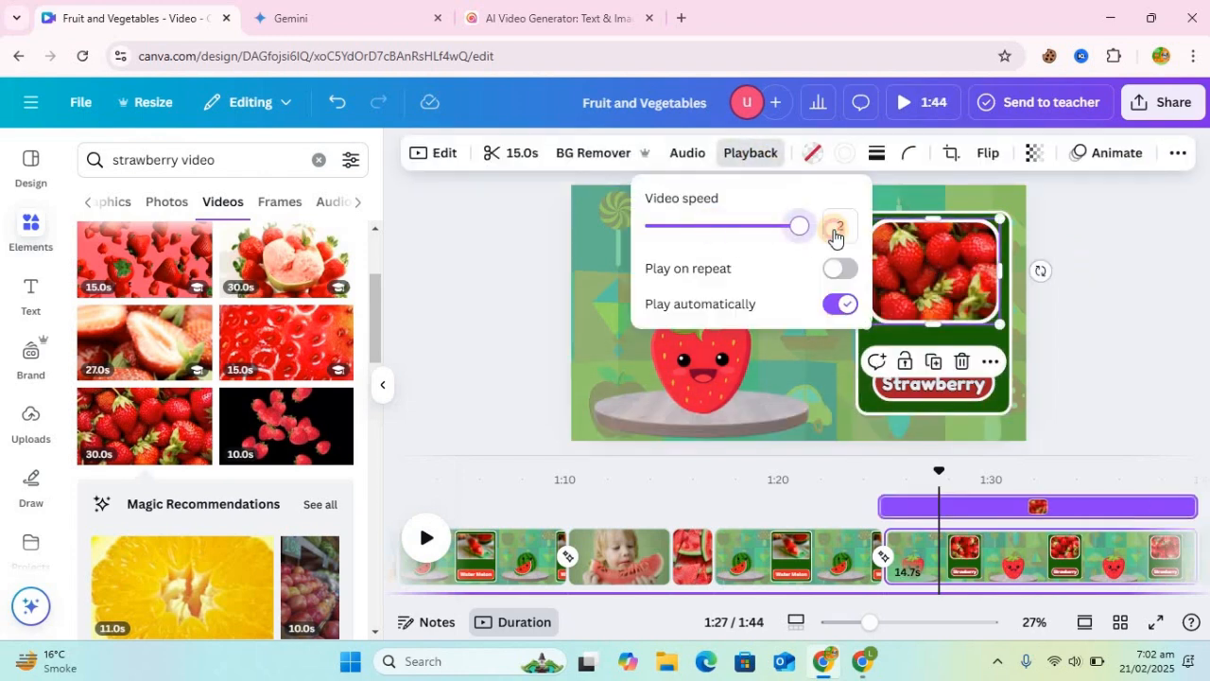
click(523, 153)
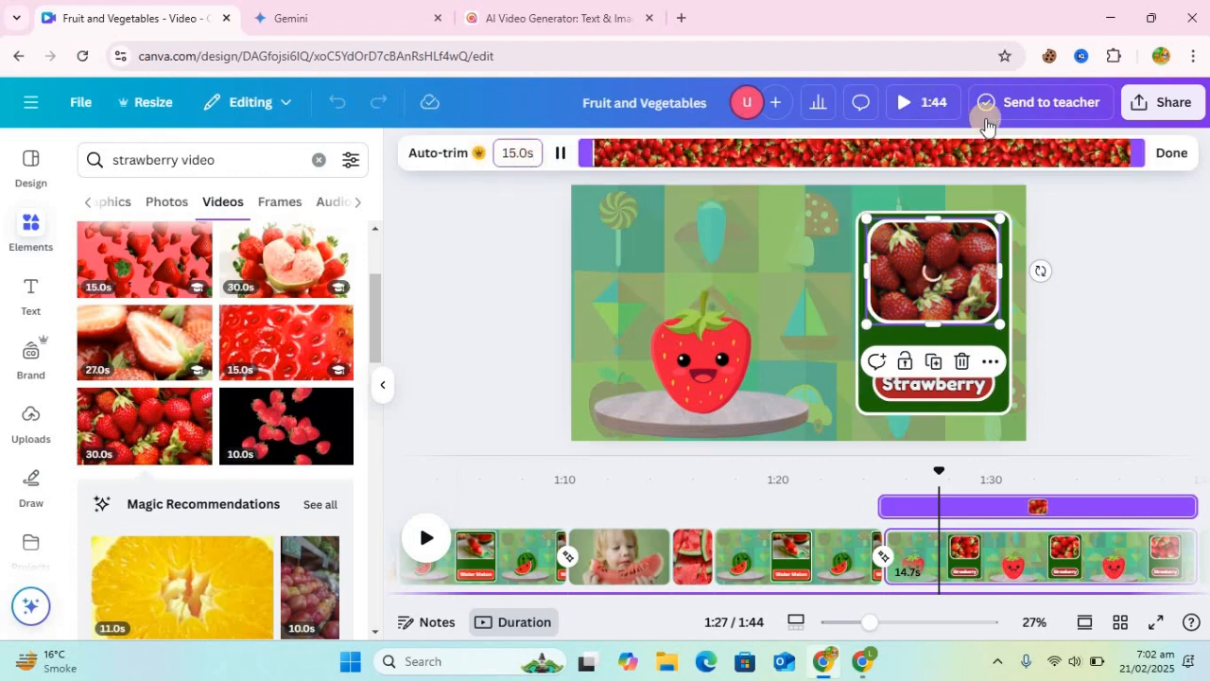
drag(1117, 160, 720, 152)
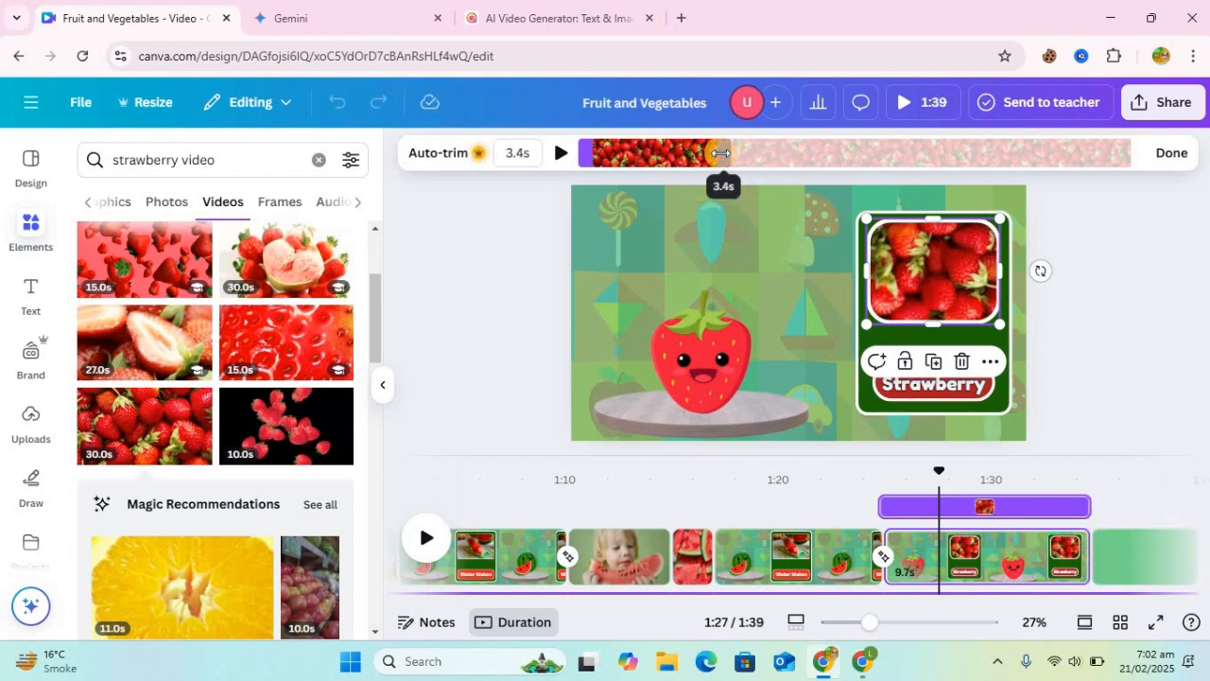
click(1092, 335)
Step: Shorten the Strawberry page's duration in the timeline to 7.2 seconds
click(1082, 560)
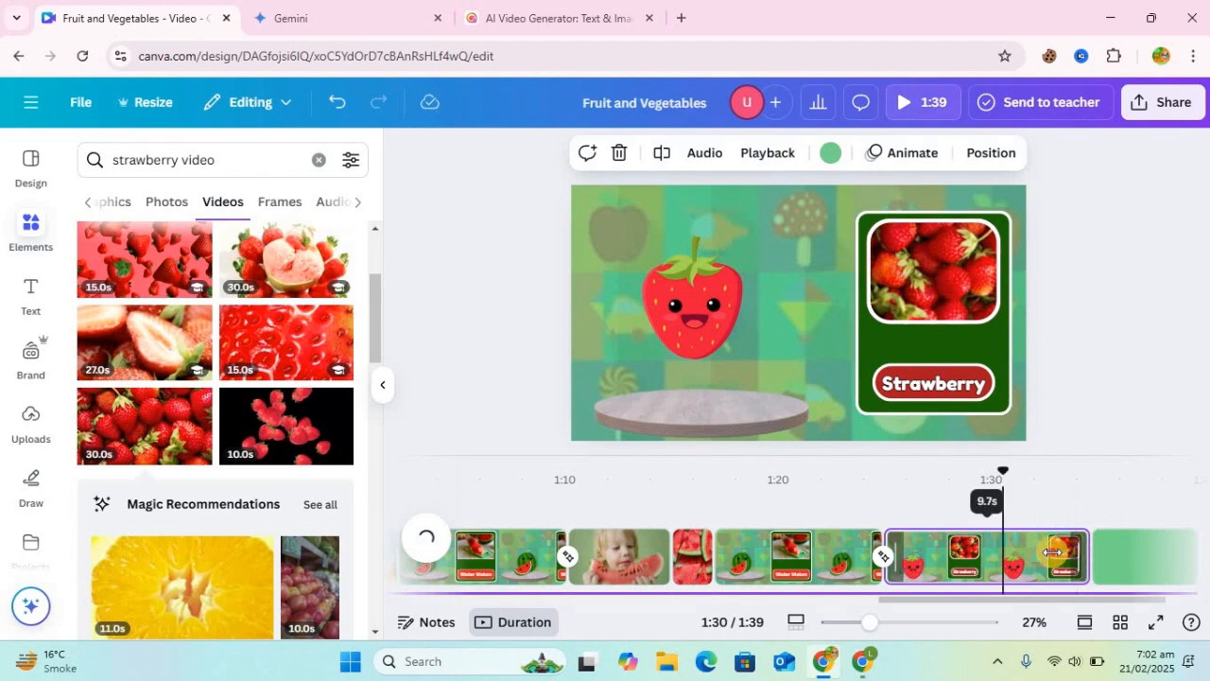
mouse_move(1027, 552)
mouse_down()
mouse_move(1002, 557)
mouse_move(1036, 560)
mouse_up()
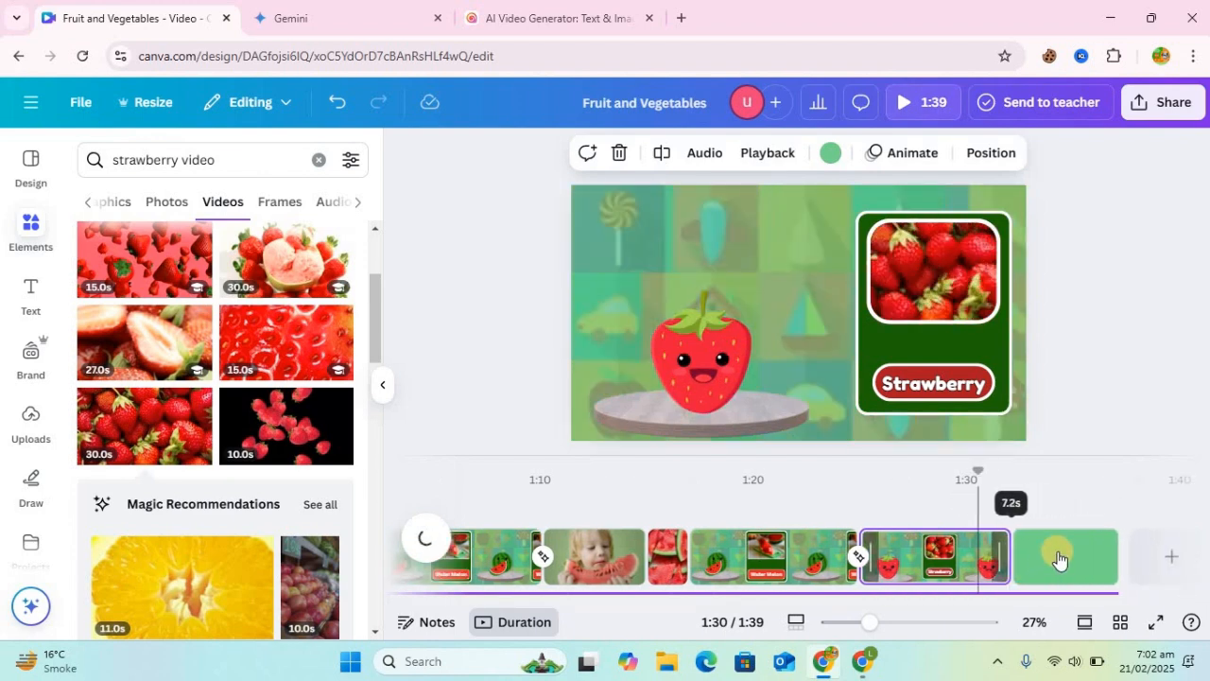
Step: Select the blank page after the Strawberry page and search the video elements for "kid eating strawberry"
click(1059, 559)
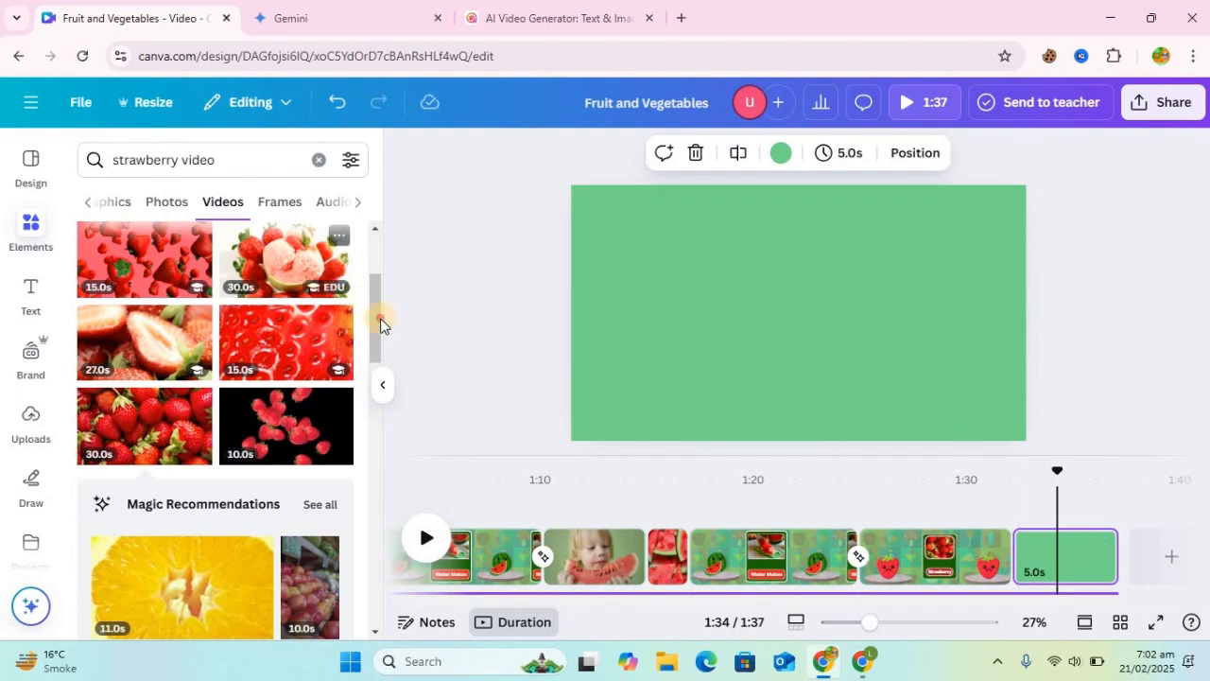
drag(380, 257, 367, 291)
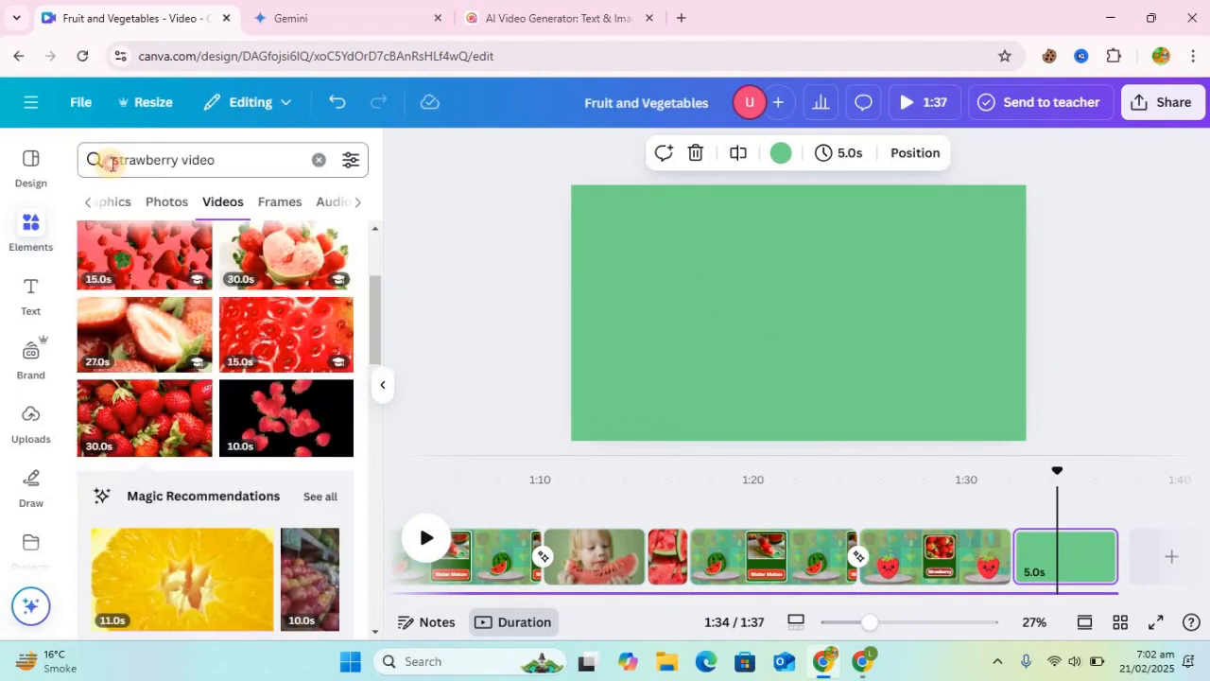
click(111, 163)
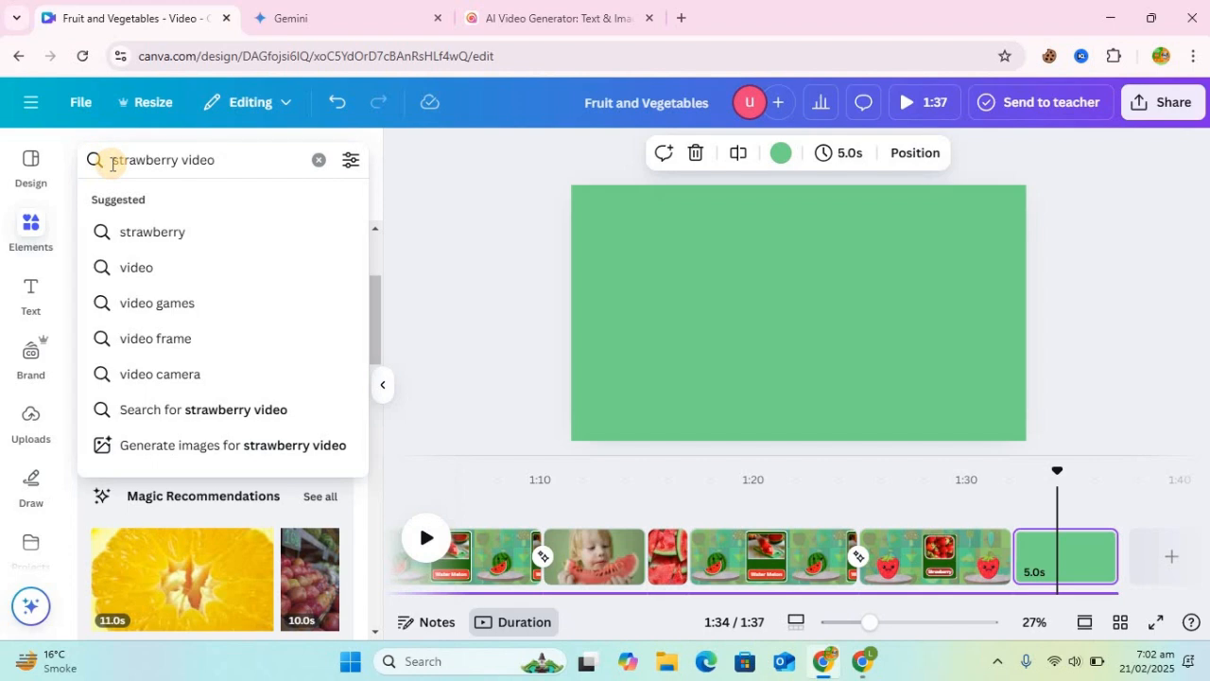
text(kid)
key(BackSpace)
key(BackSpace)
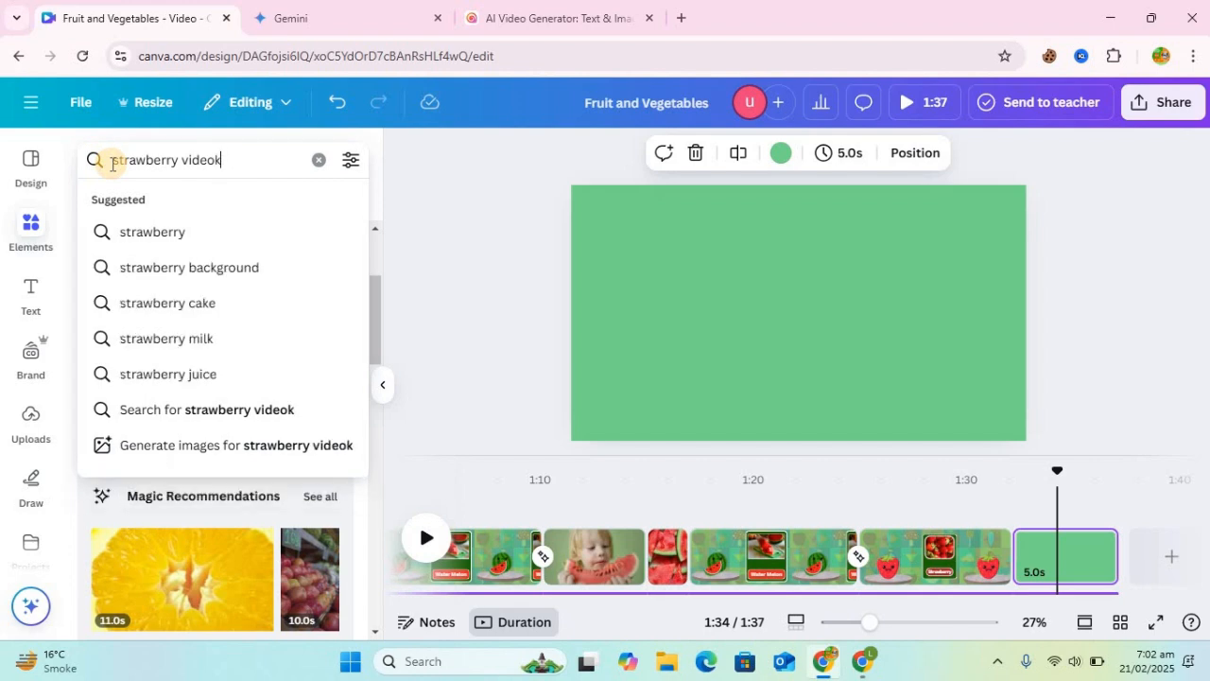
key(BackSpace)
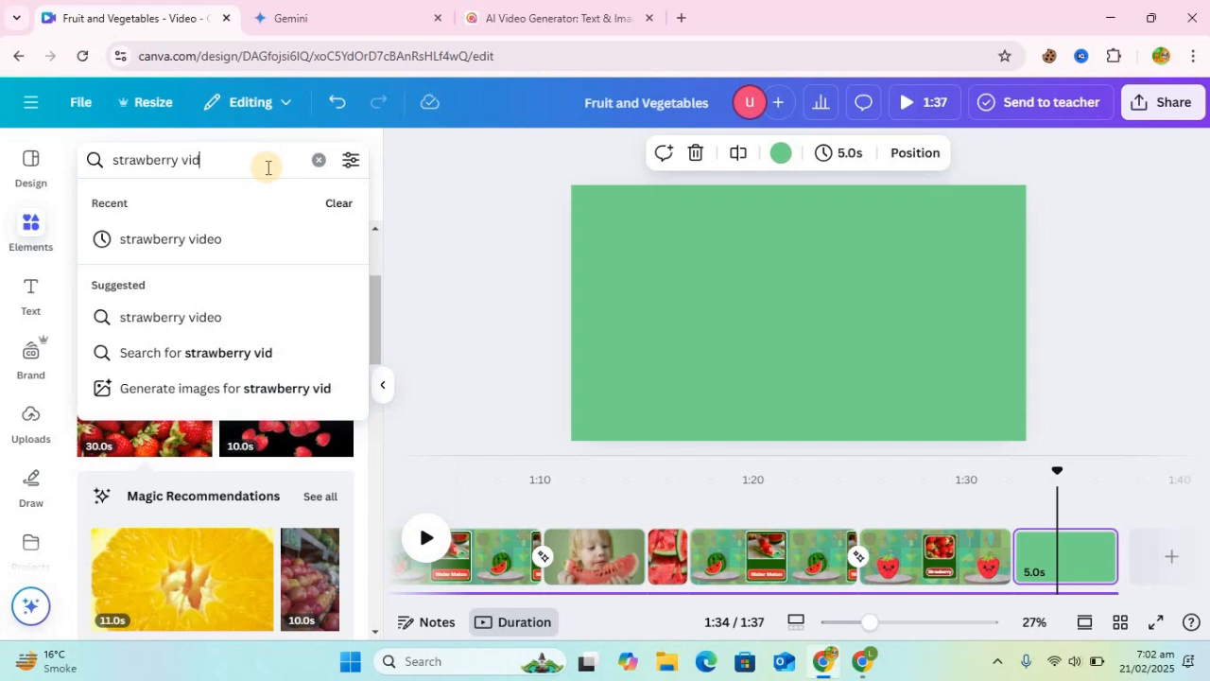
key(Return)
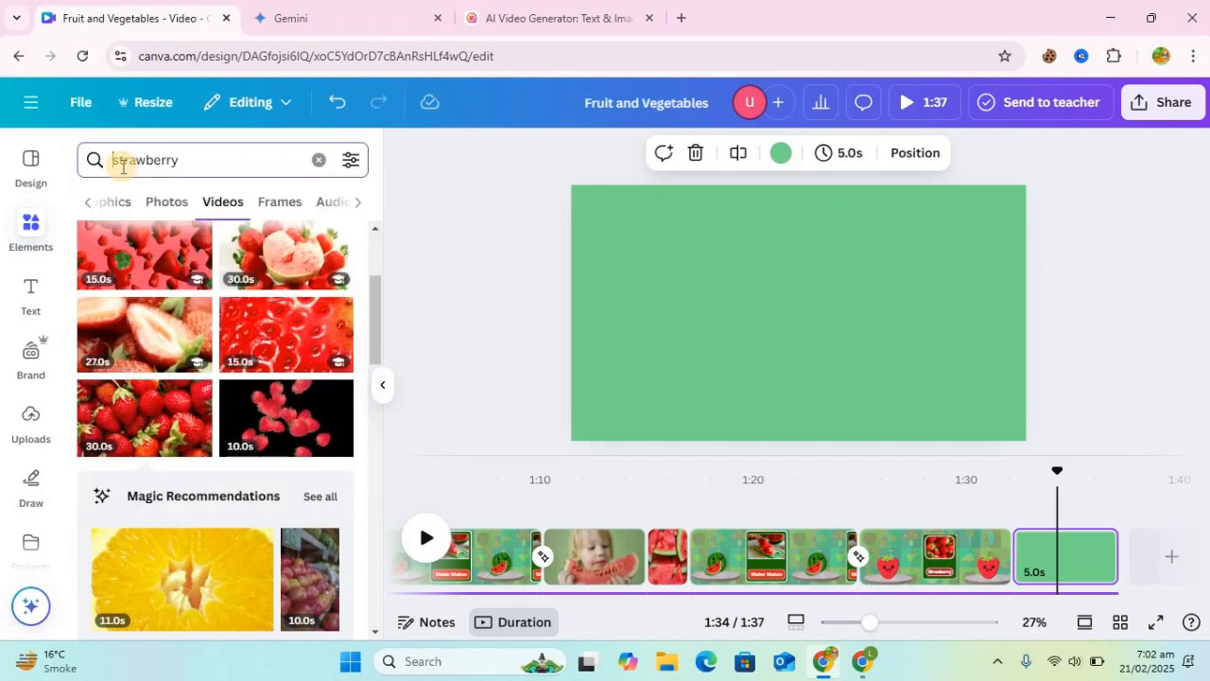
text(kids)
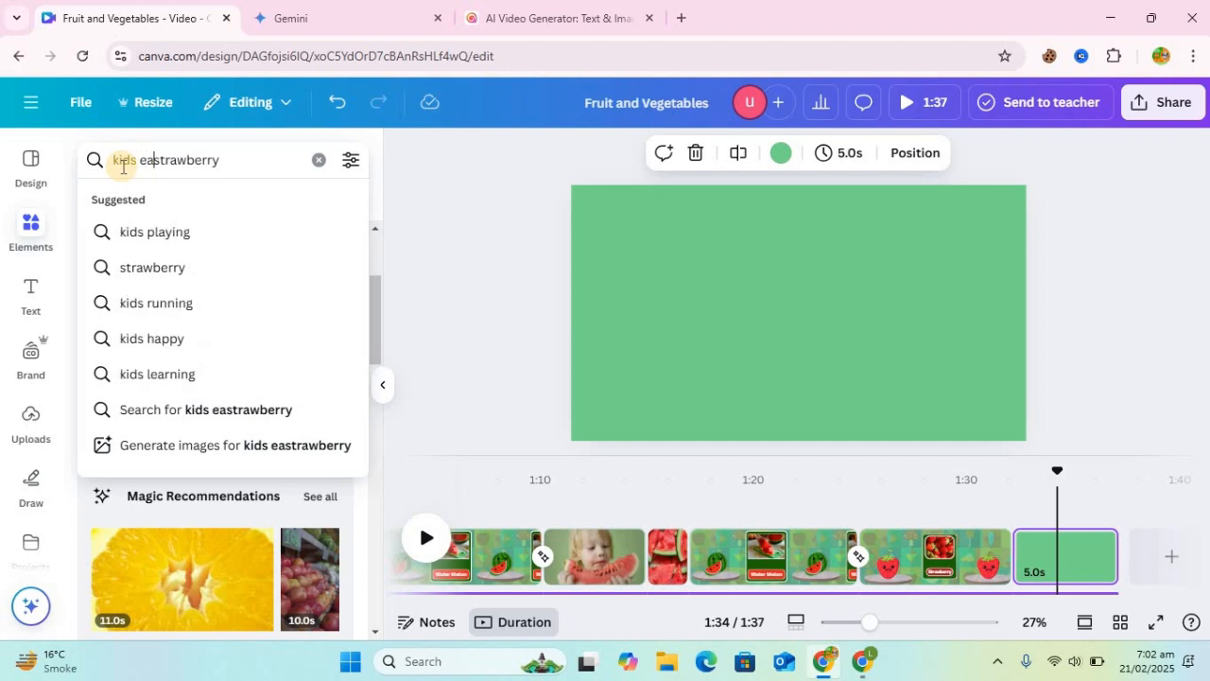
key(BackSpace)
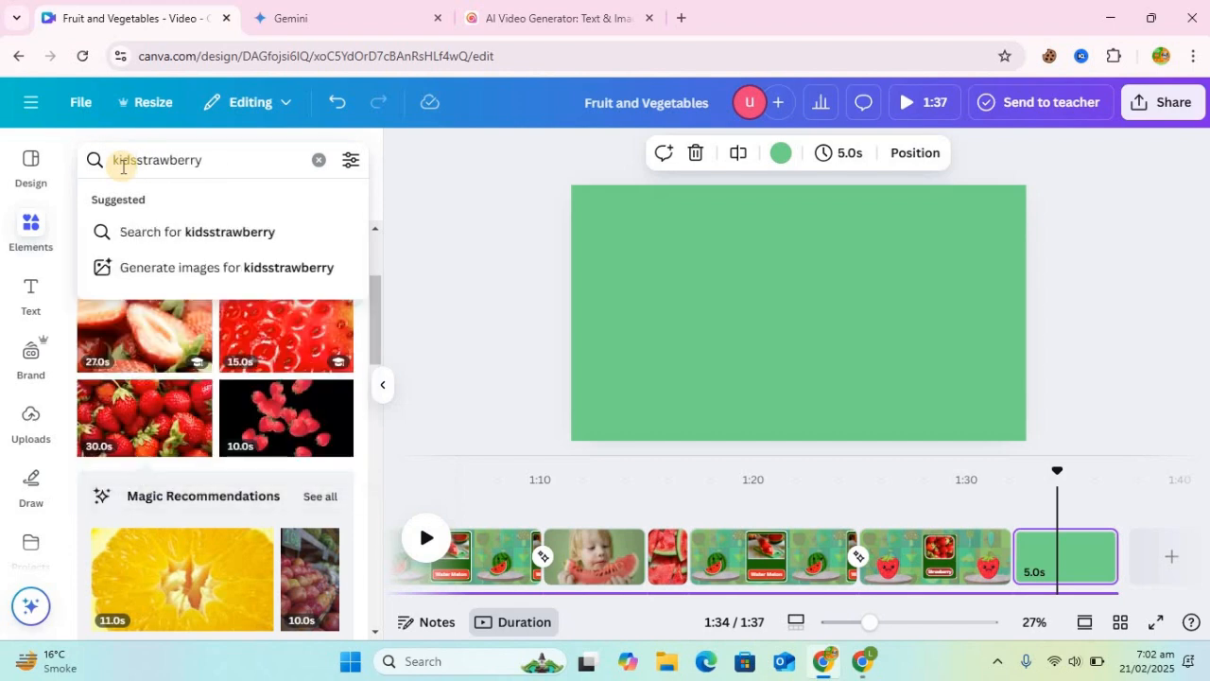
text(eatin)
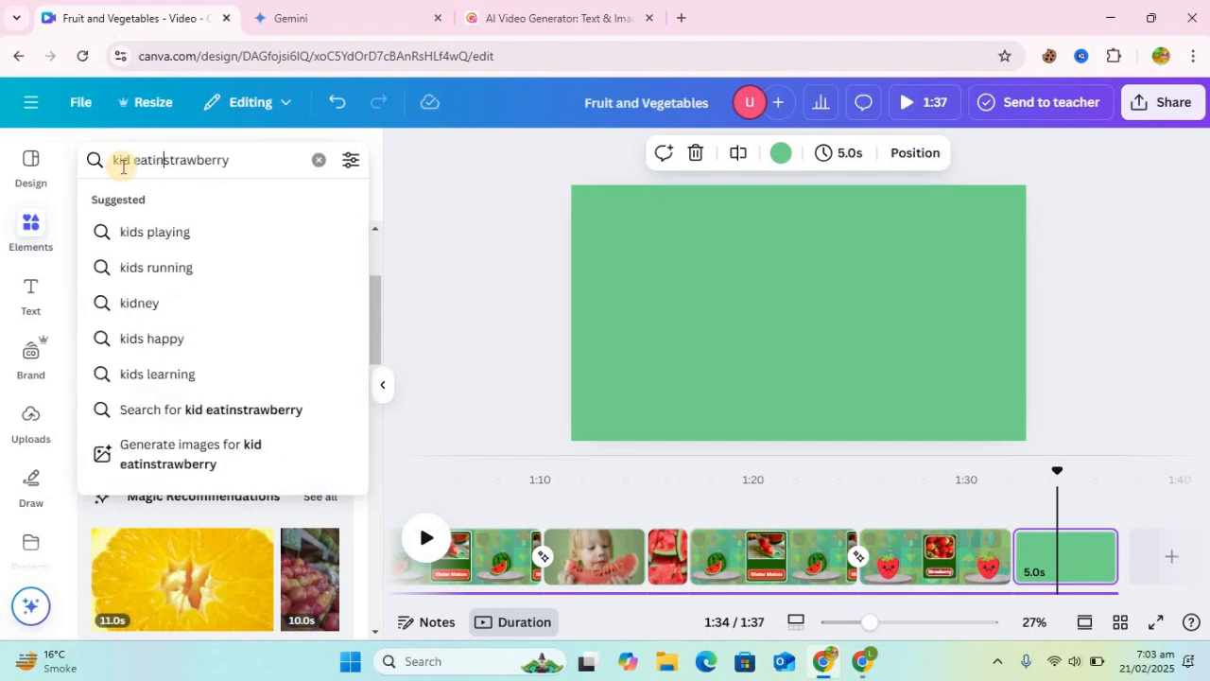
text(g)
key(Return)
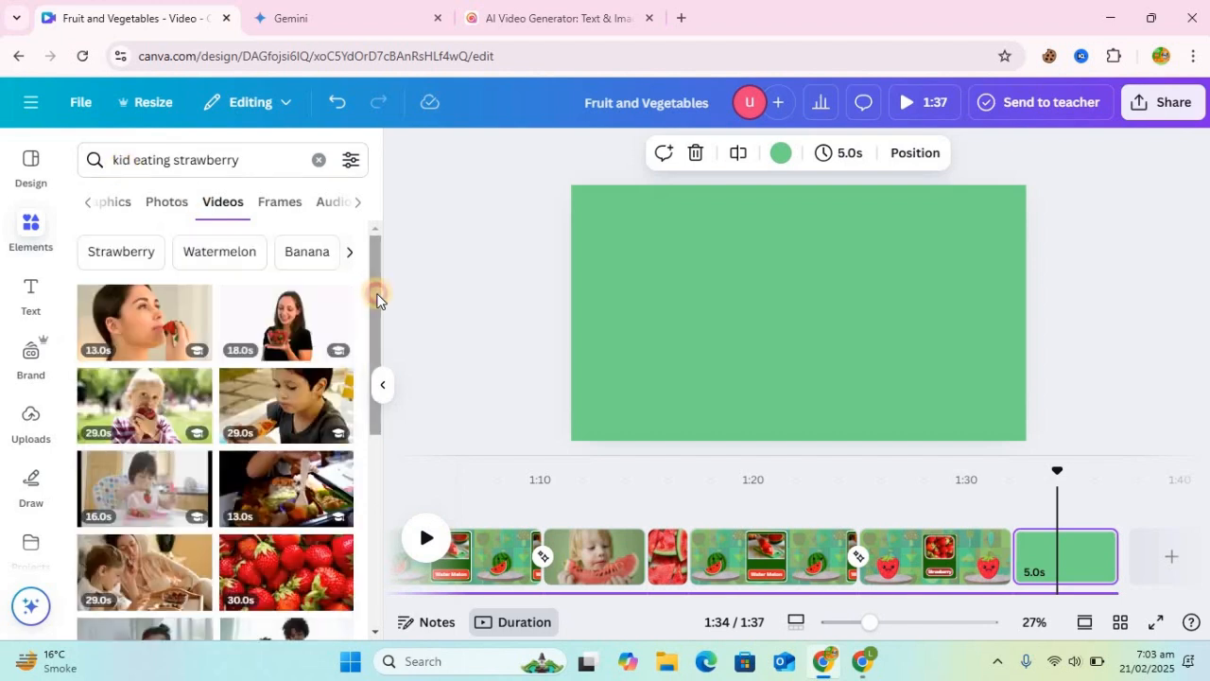
Step: Add the 16-second clip of a toddler eating strawberries in a high chair and enlarge it to fill the whole page
scroll(378, 303, down, 1)
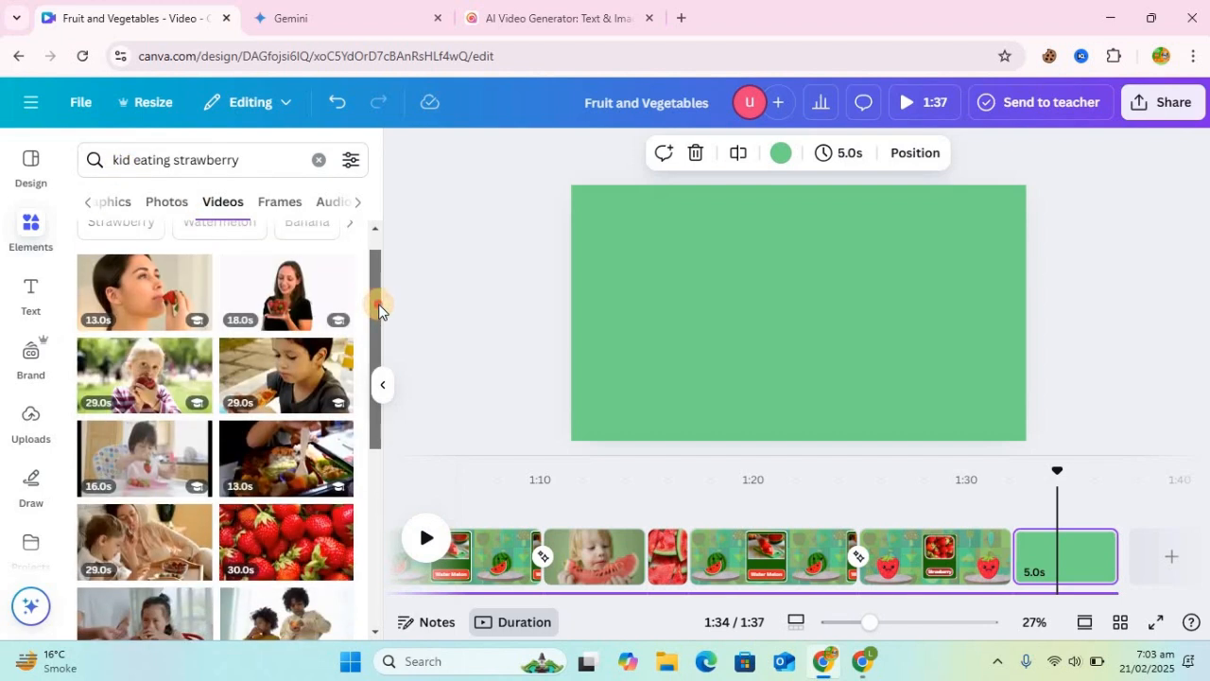
click(156, 470)
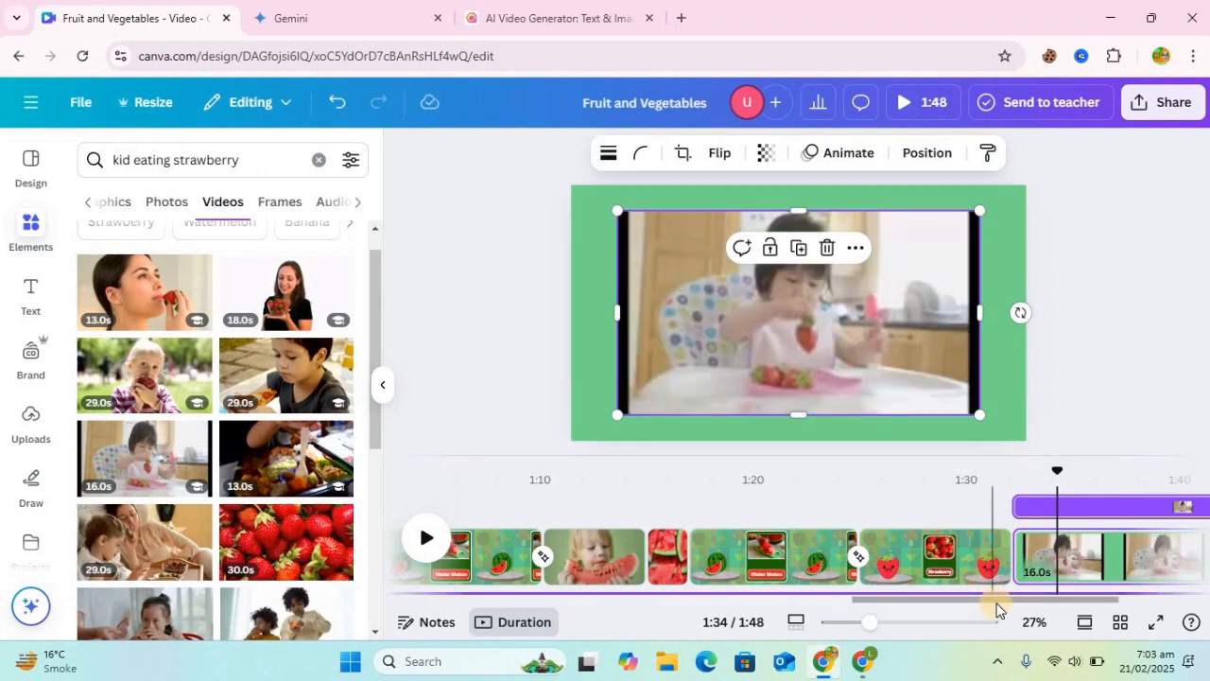
drag(1008, 600, 1053, 599)
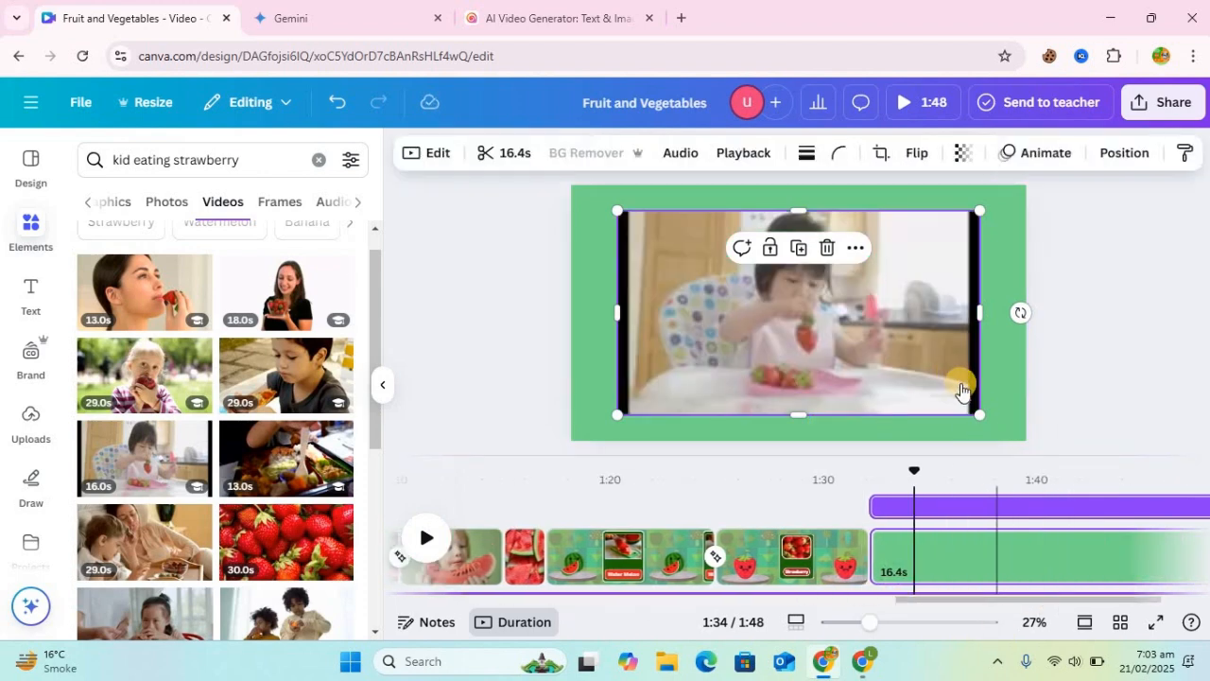
drag(983, 412, 1059, 455)
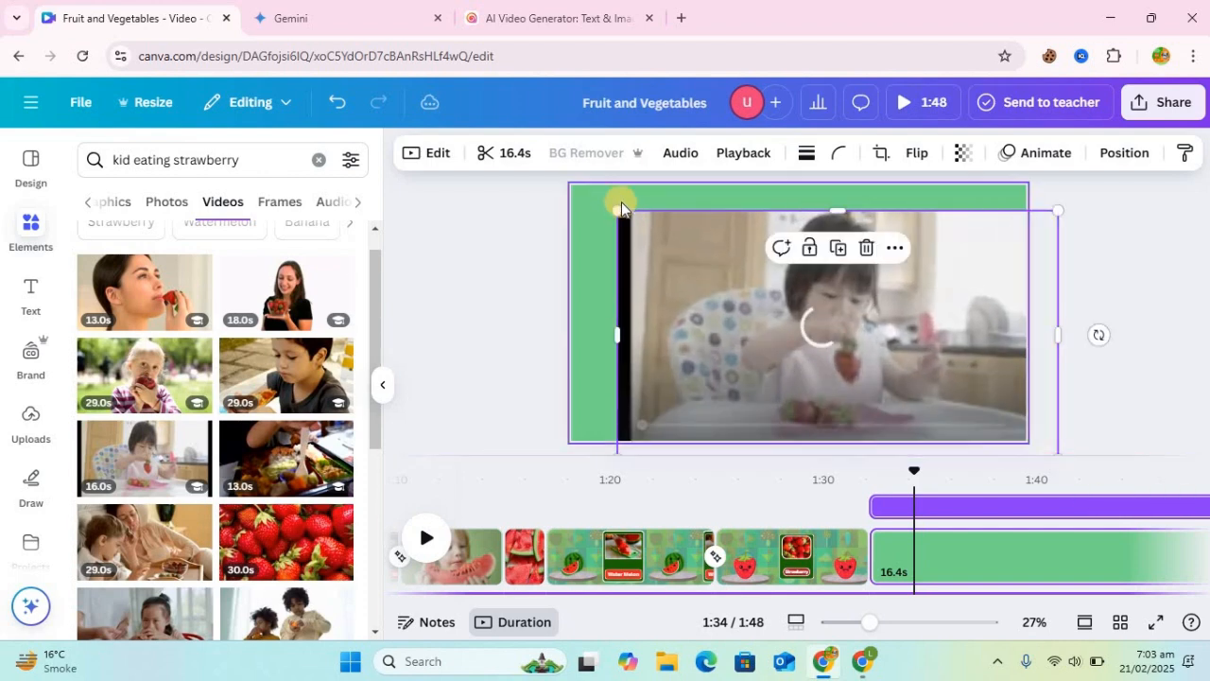
drag(618, 210, 542, 170)
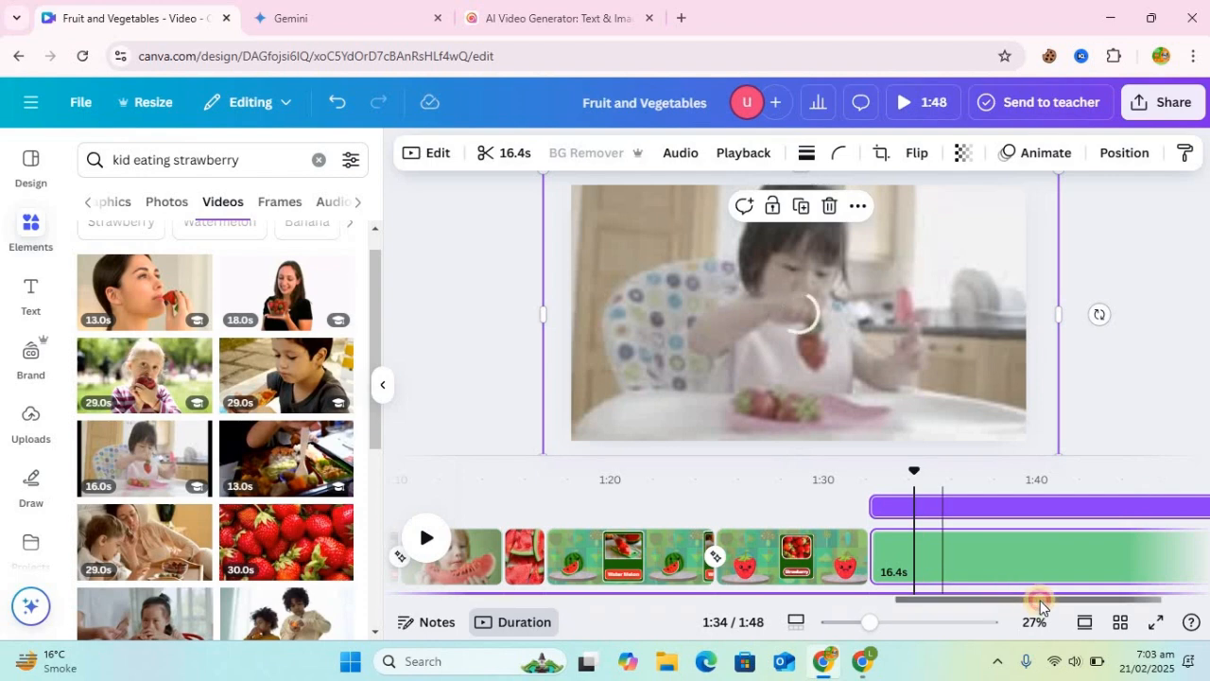
Step: Set the kid strawberry clip's playback speed to 2 and trim the clip to 3.6 seconds
drag(1040, 605, 1087, 605)
click(732, 159)
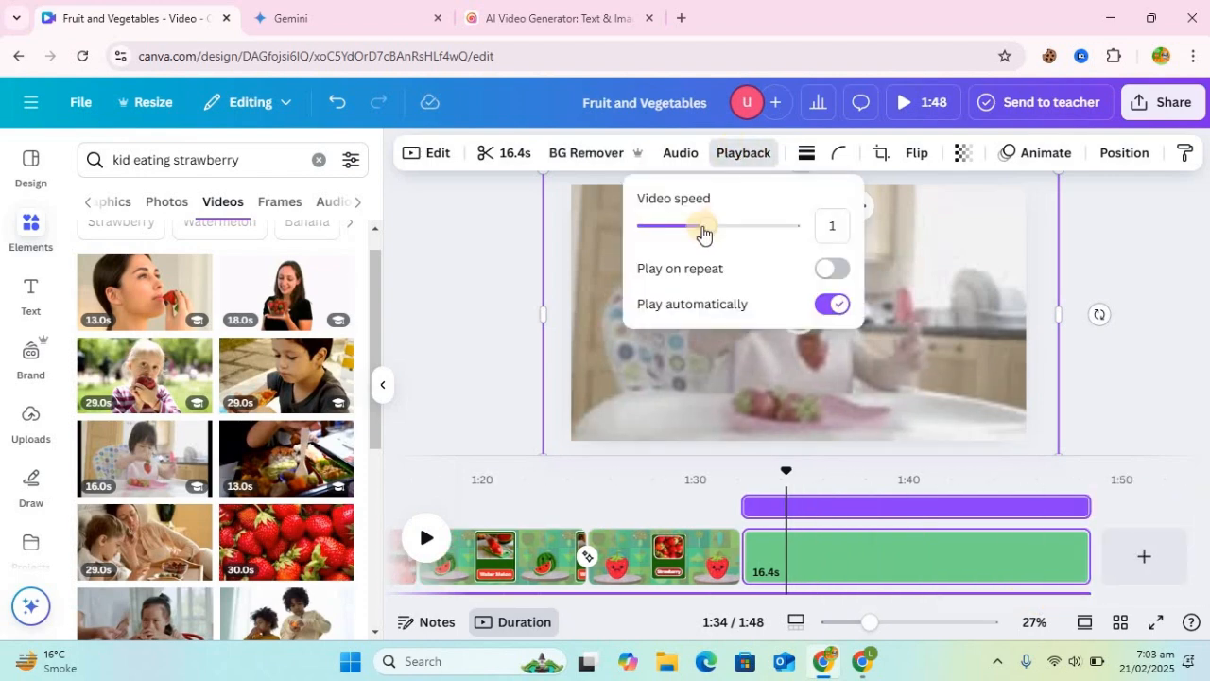
drag(704, 234, 803, 227)
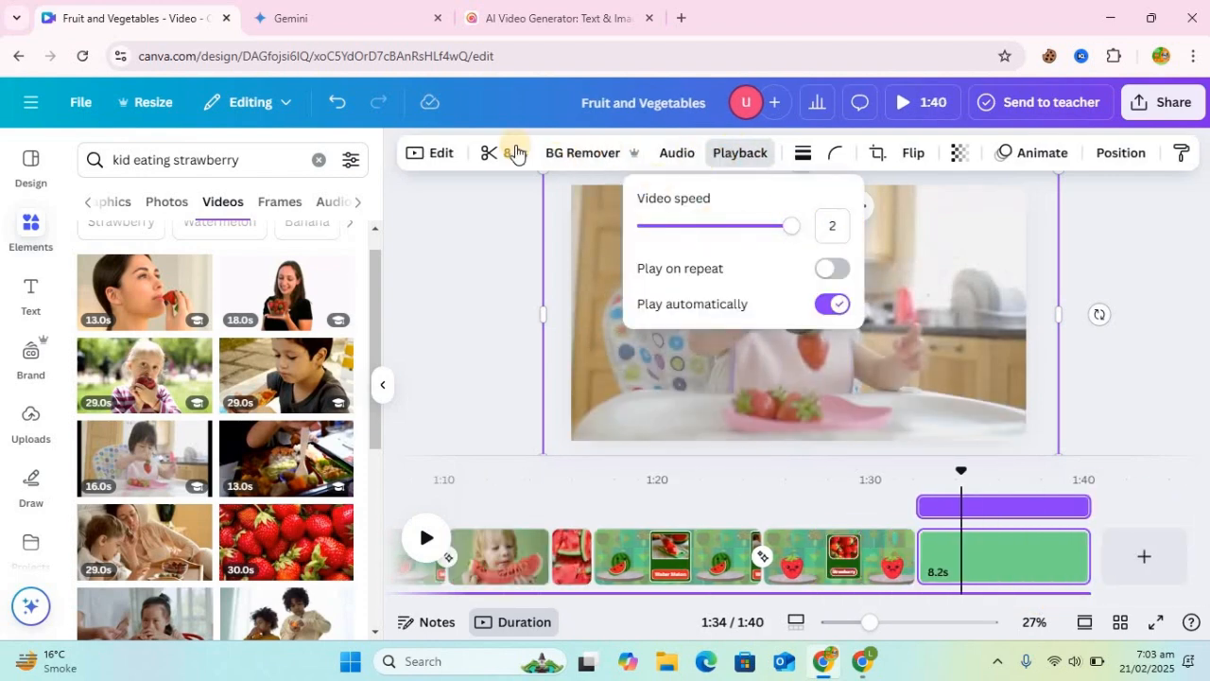
click(504, 153)
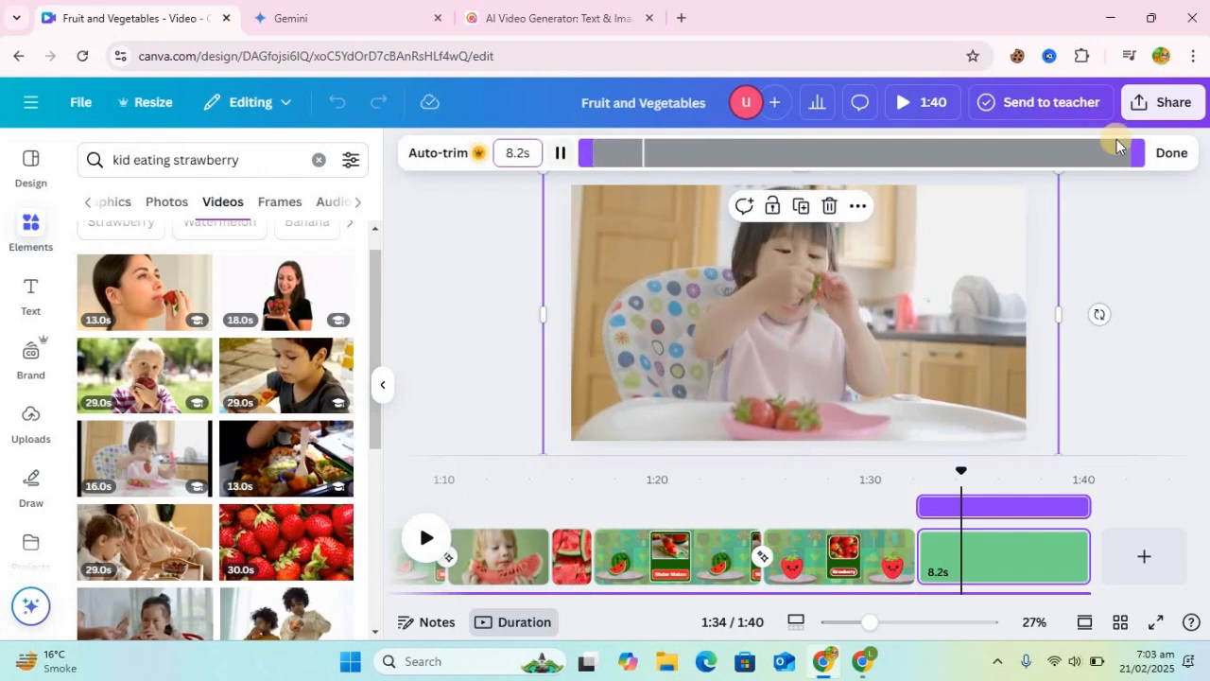
drag(1137, 152, 880, 152)
drag(1144, 275, 1080, 276)
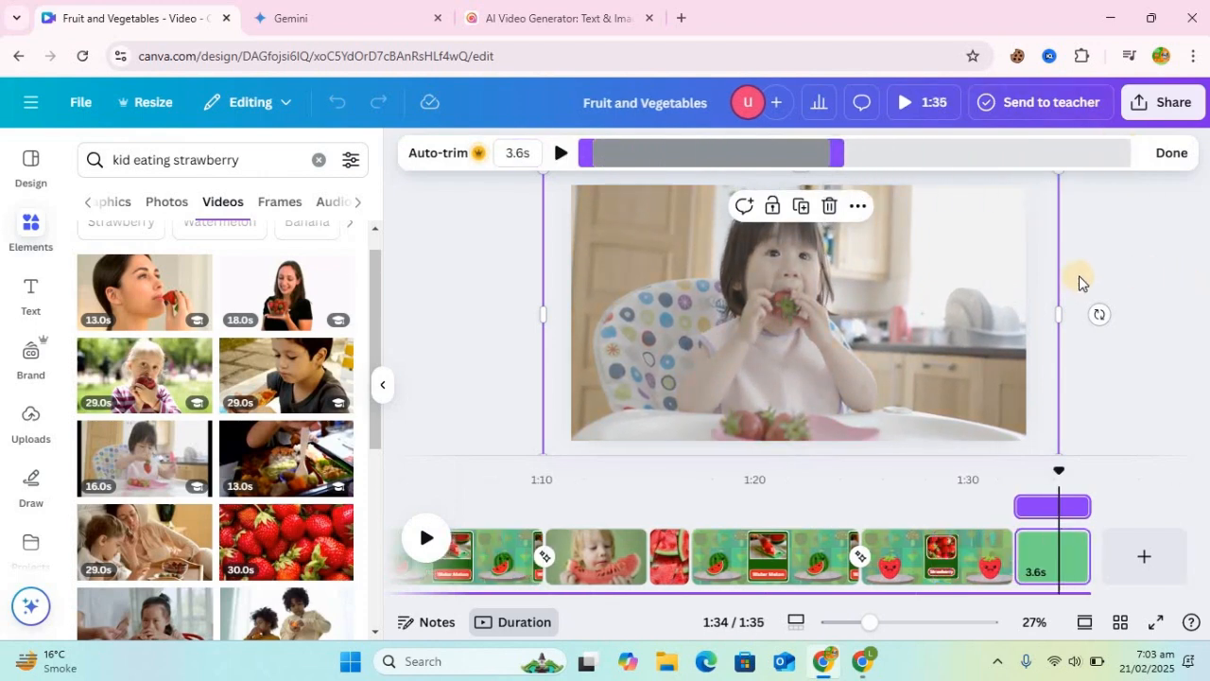
click(1064, 490)
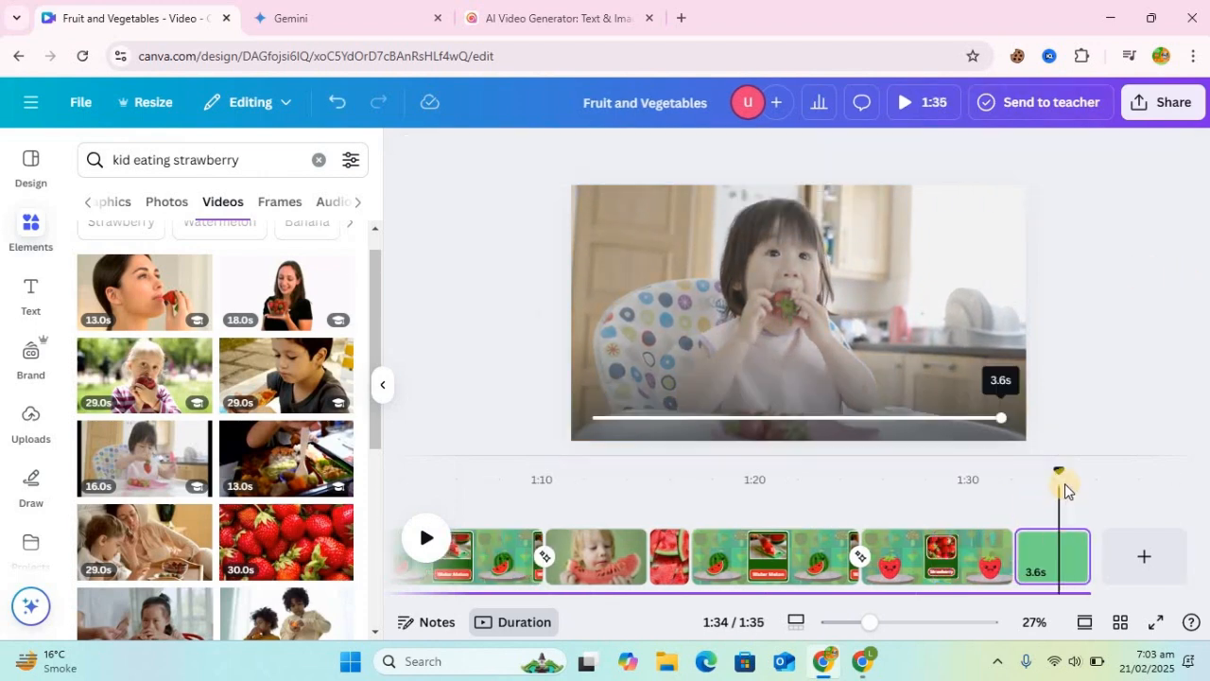
Step: Add a Match & Move transition between the Strawberry page and the kid clip page
click(1013, 575)
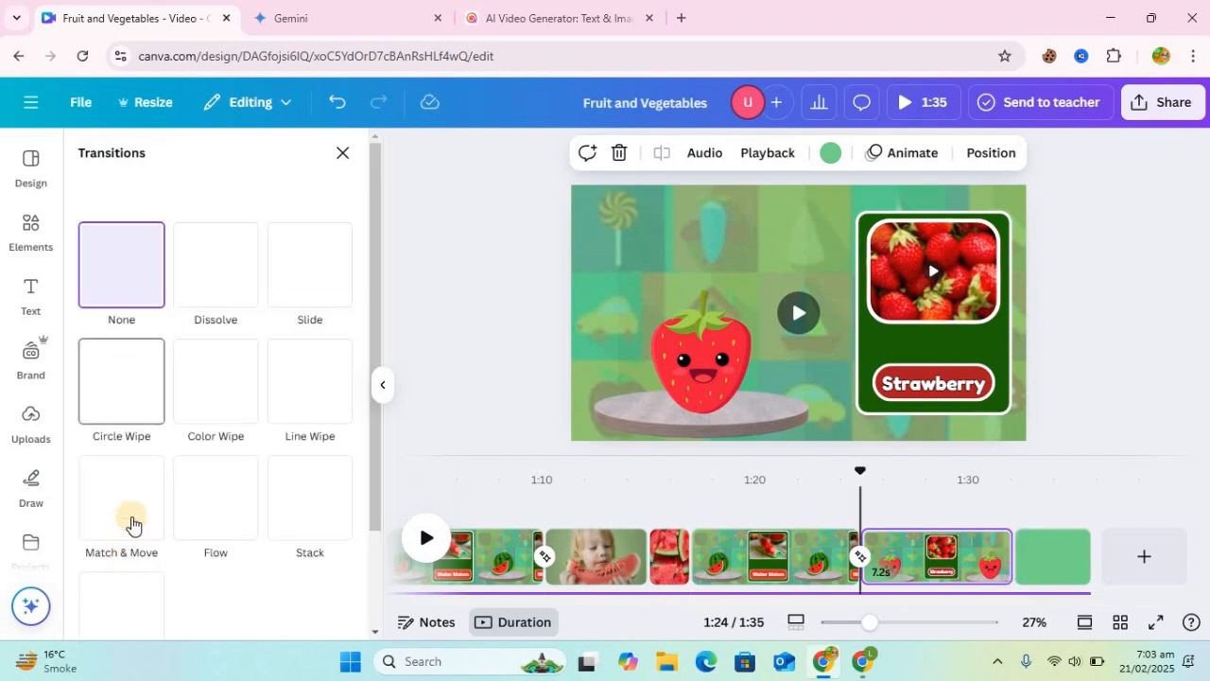
click(134, 518)
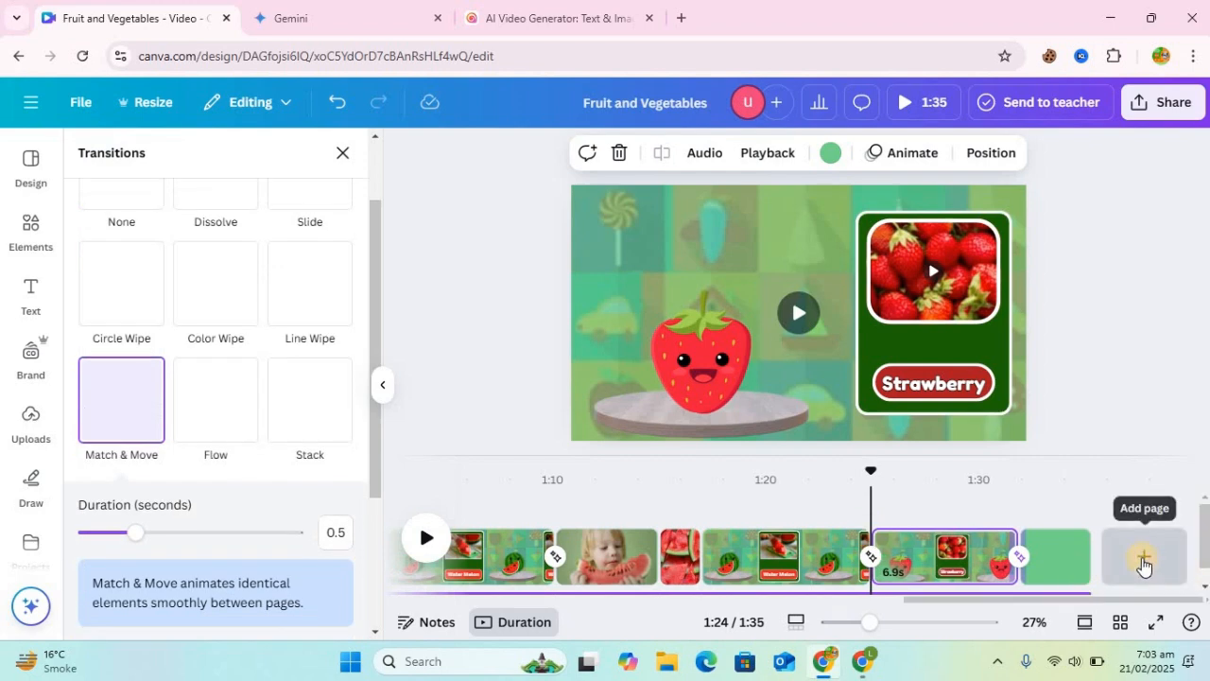
Step: Add a blank page after the kid clip page and search the photo elements for "strawberry"
click(1142, 565)
click(1051, 560)
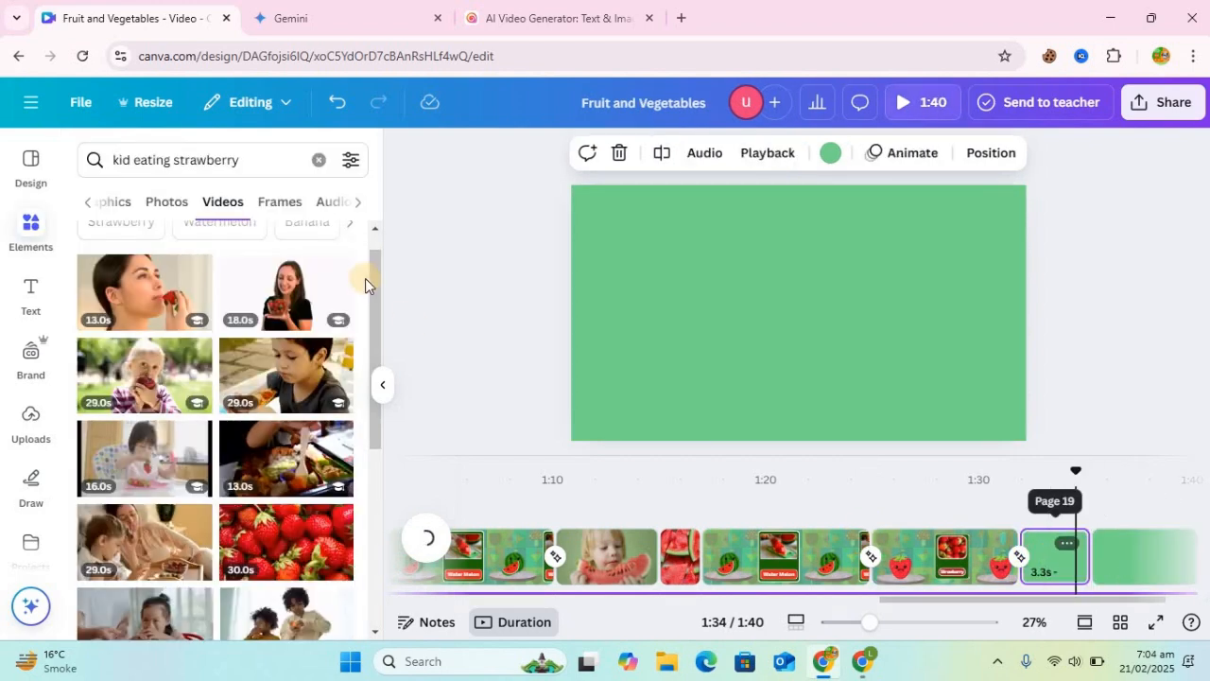
click(163, 205)
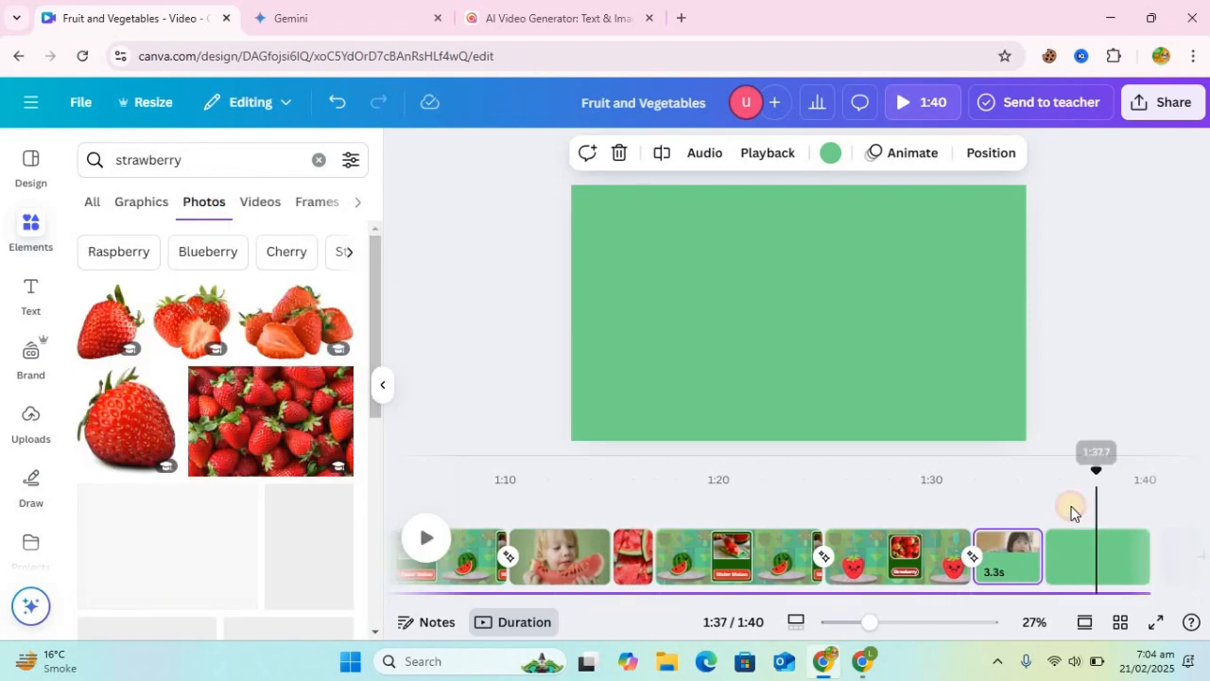
Step: Place the photo of piled whole strawberries on the new blank page and enlarge it to cover the entire page
click(1040, 540)
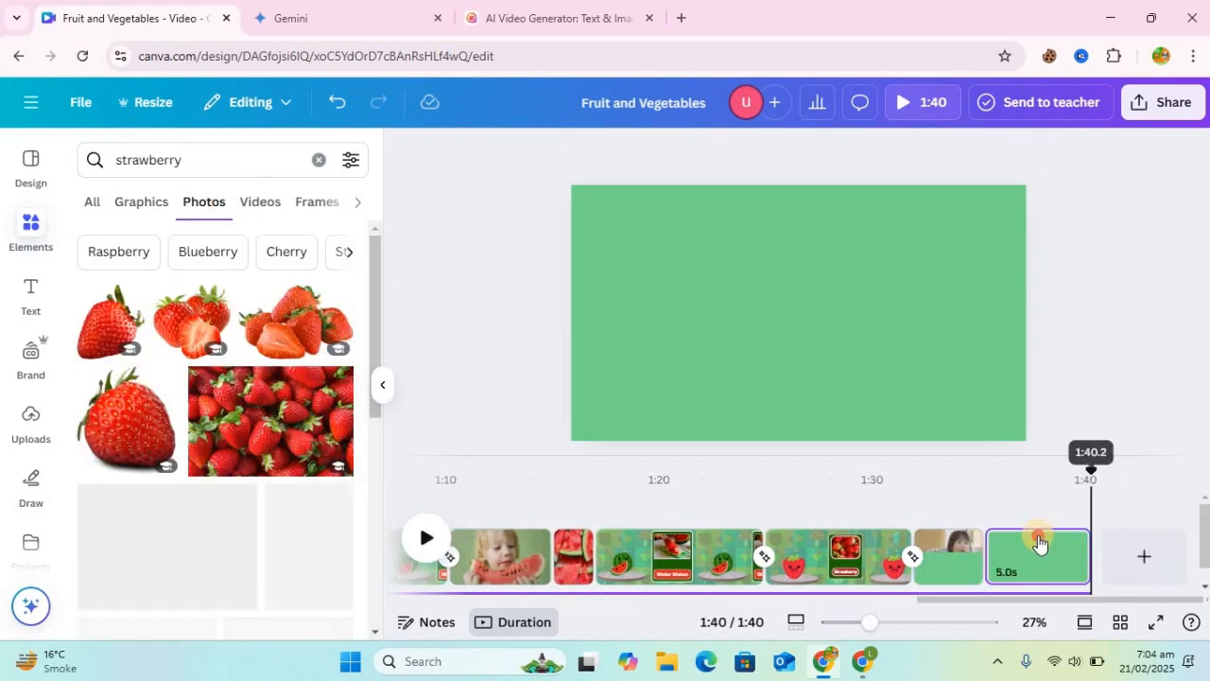
click(845, 316)
click(212, 420)
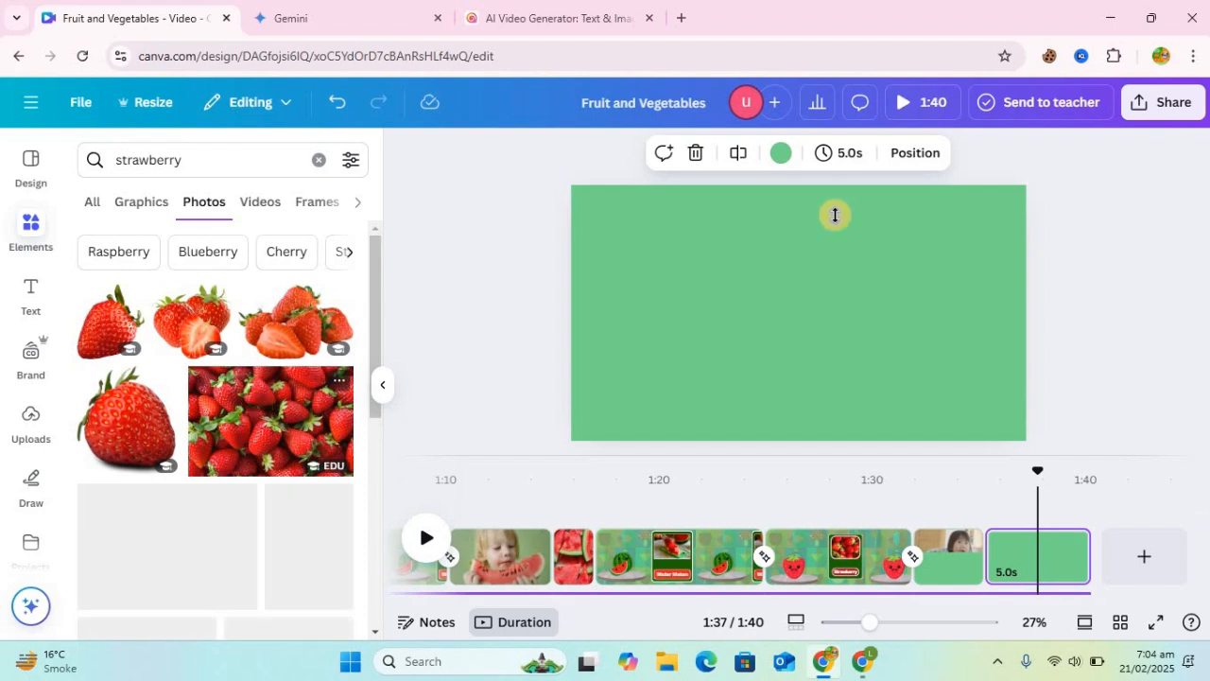
drag(680, 300, 607, 275)
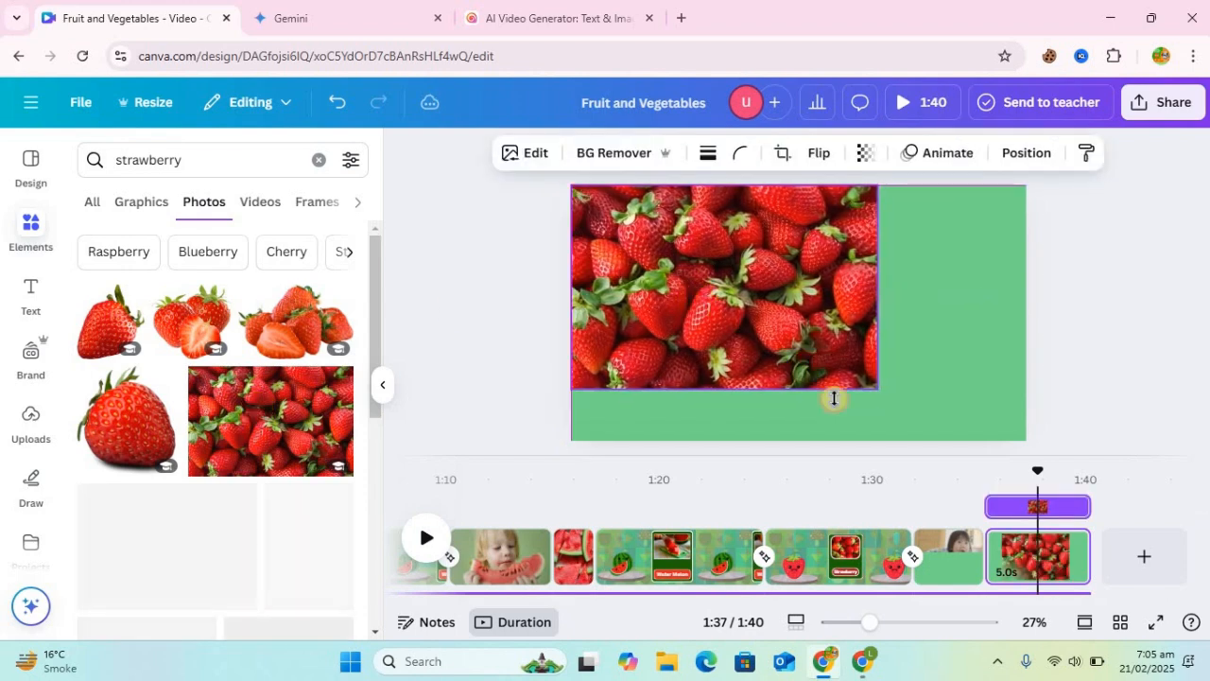
drag(881, 391, 1037, 457)
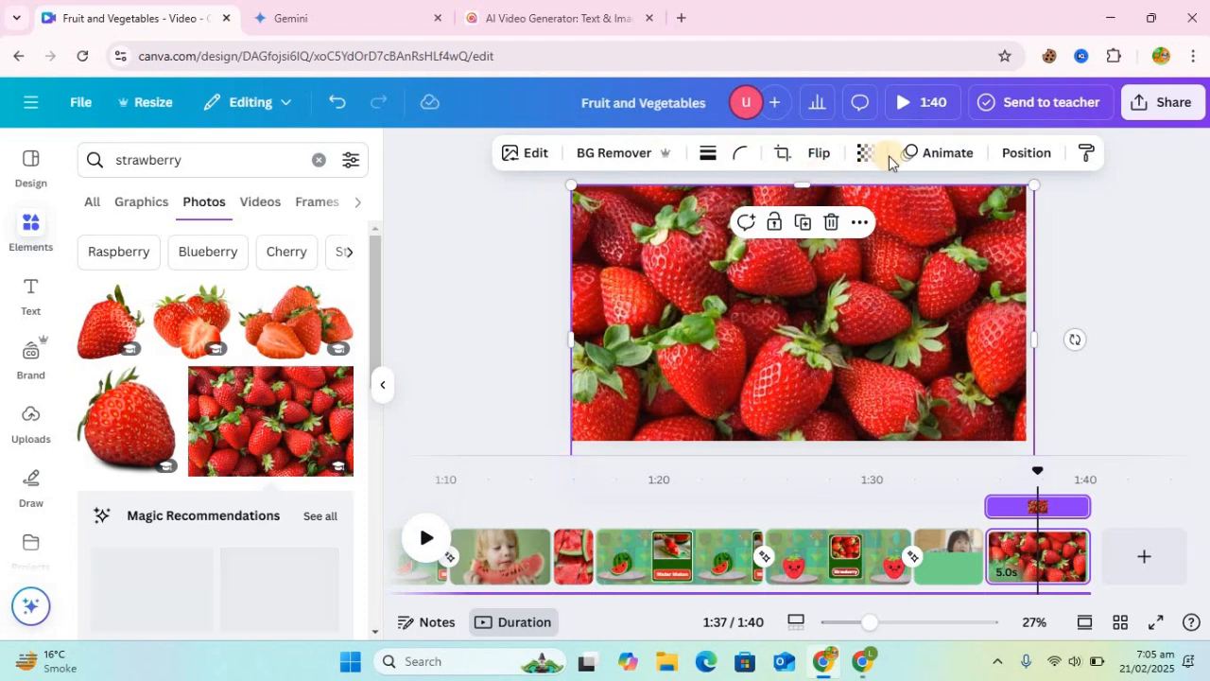
Step: Apply the Ink animation to the full-page strawberry photo
click(940, 154)
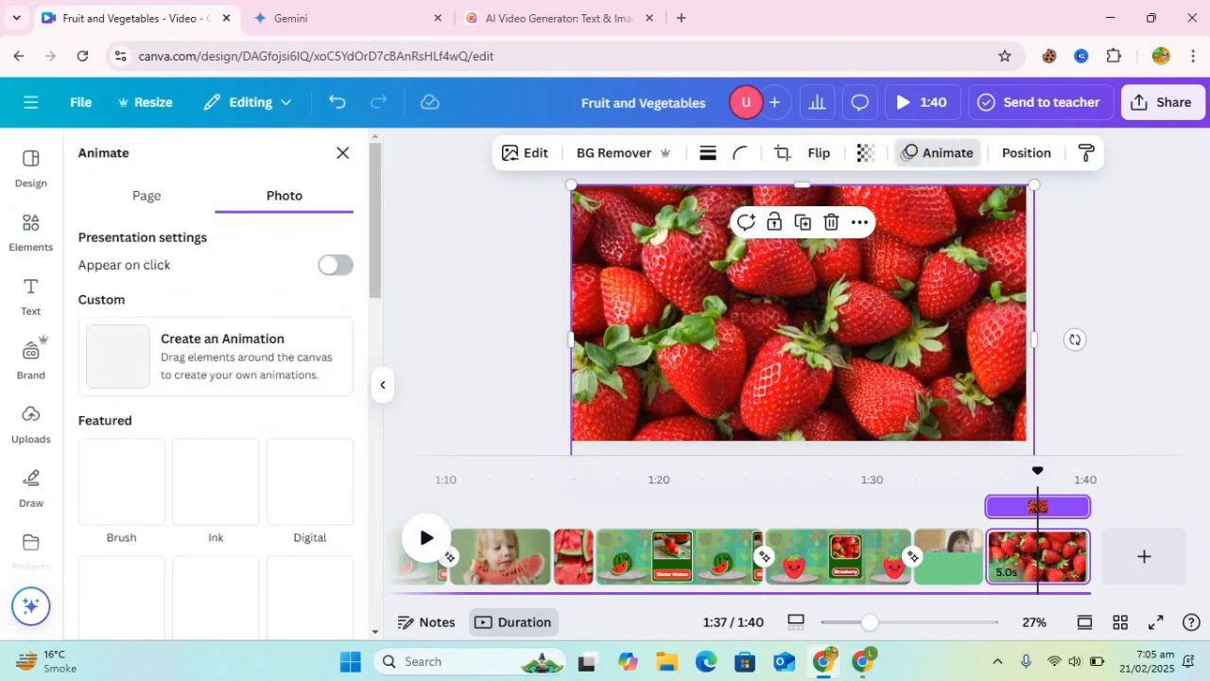
click(224, 501)
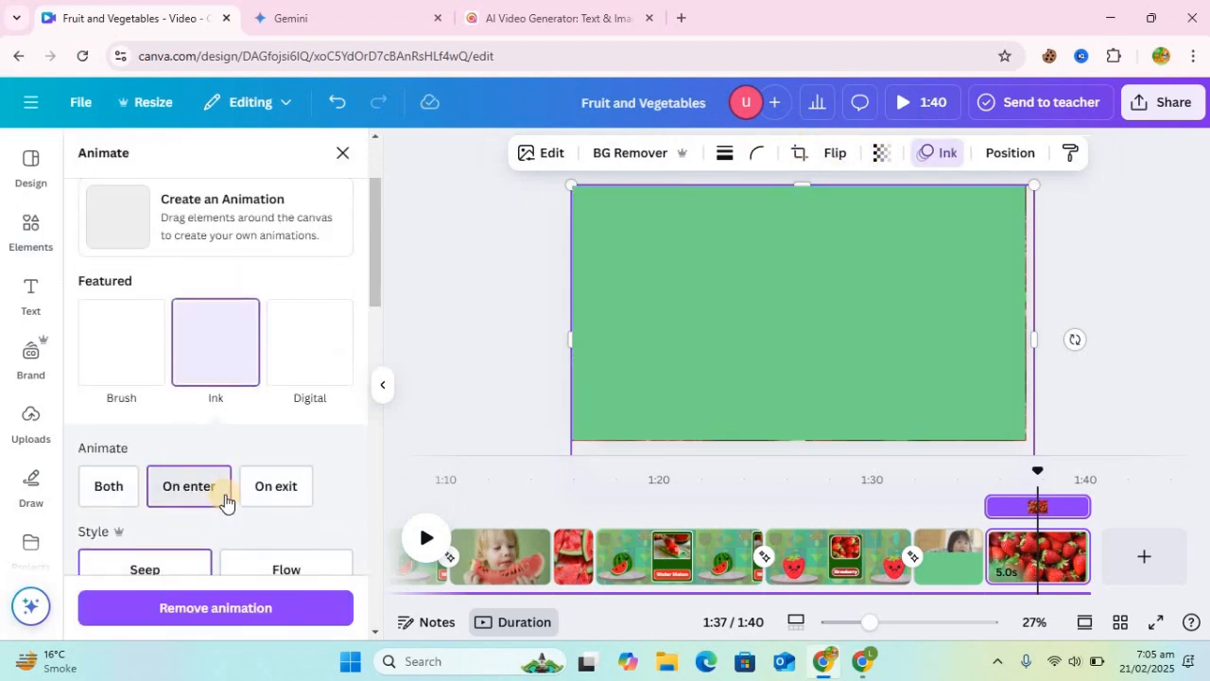